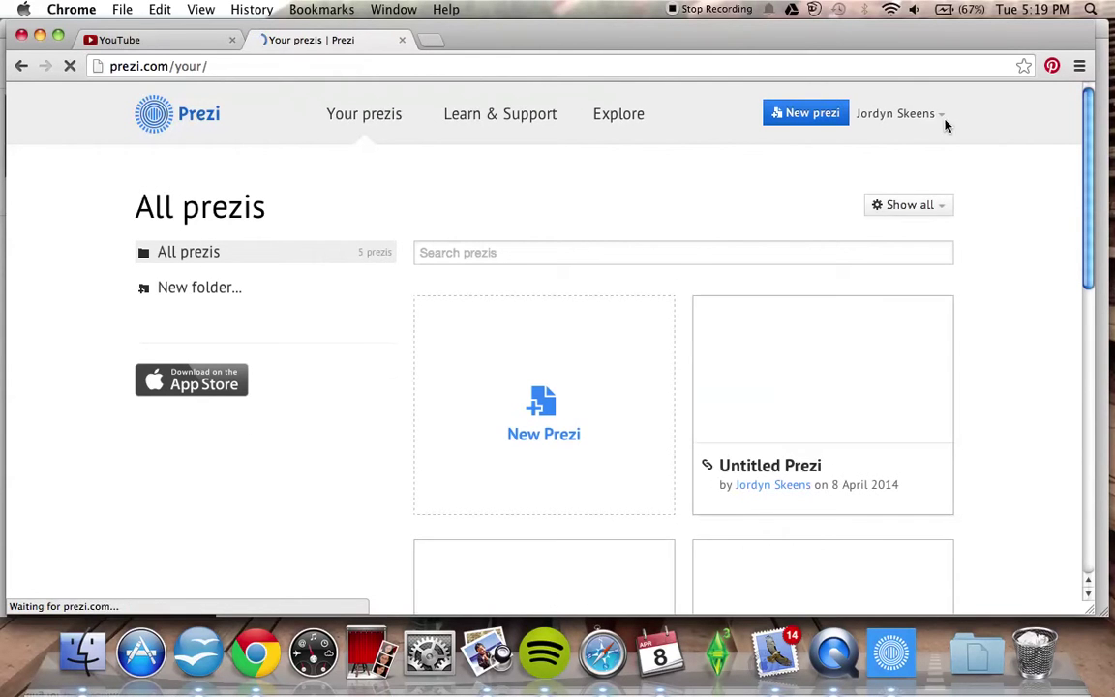
Log out of the Prezi account
click(916, 116)
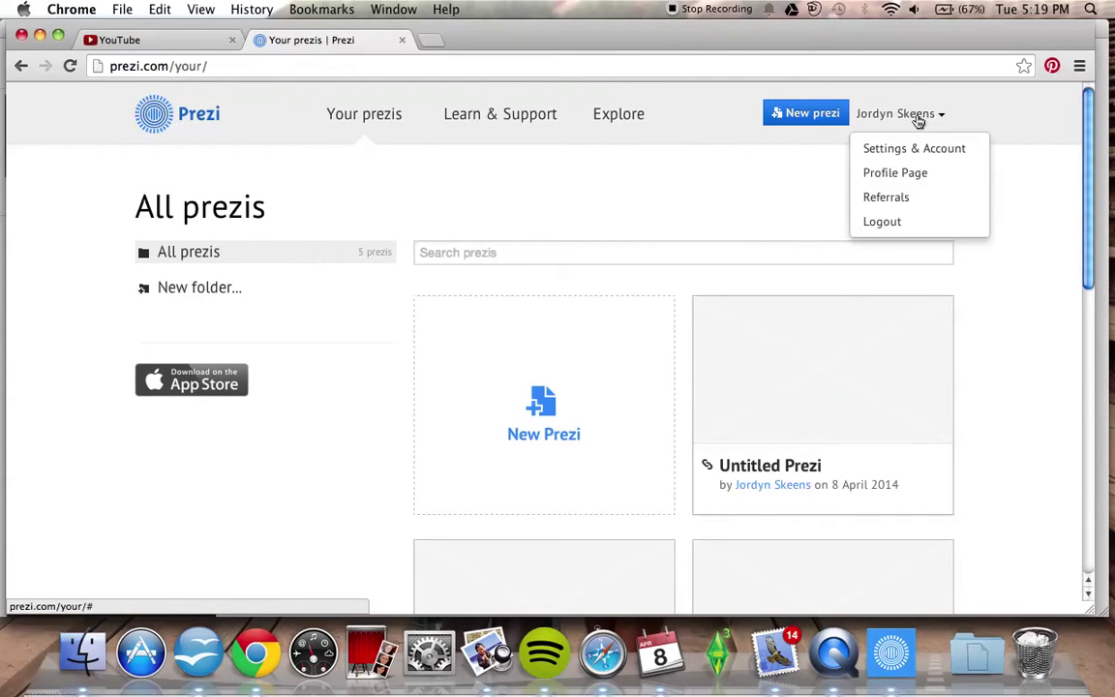
click(898, 206)
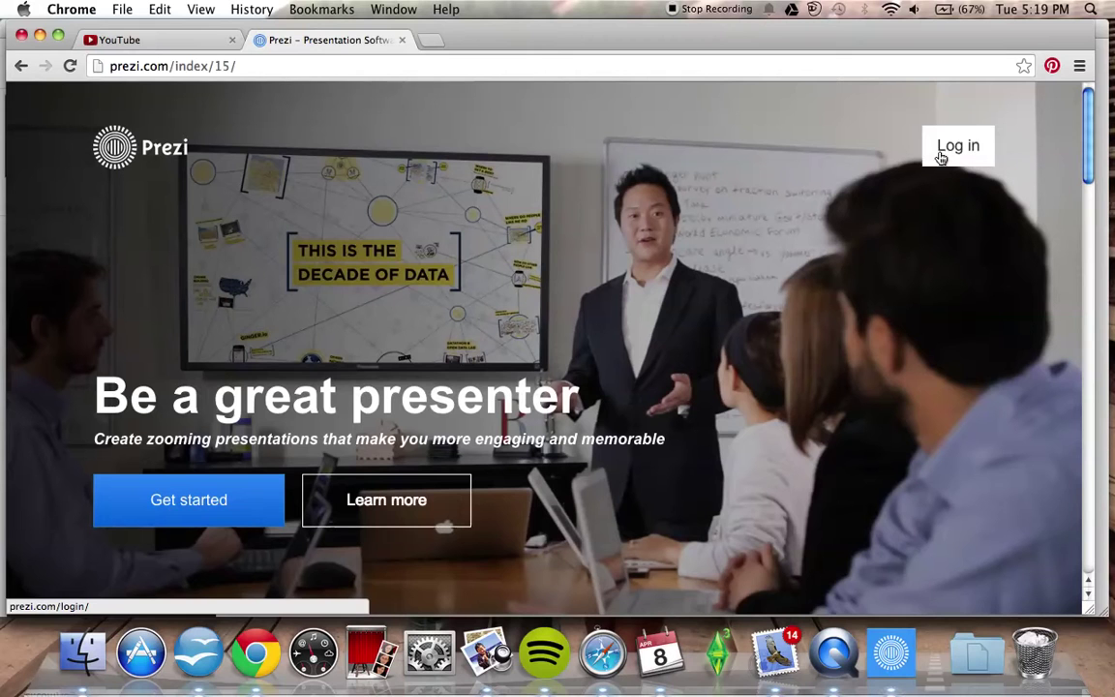
Open the registration form for the free Public plan and review its fields and terms agreement
click(172, 508)
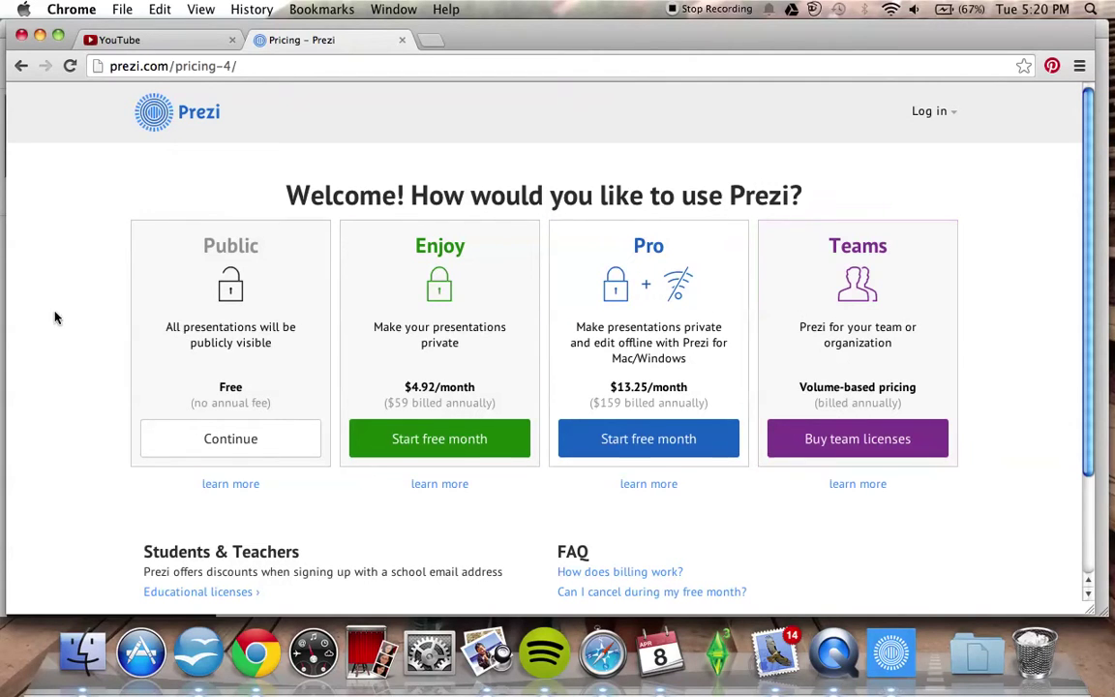
click(197, 437)
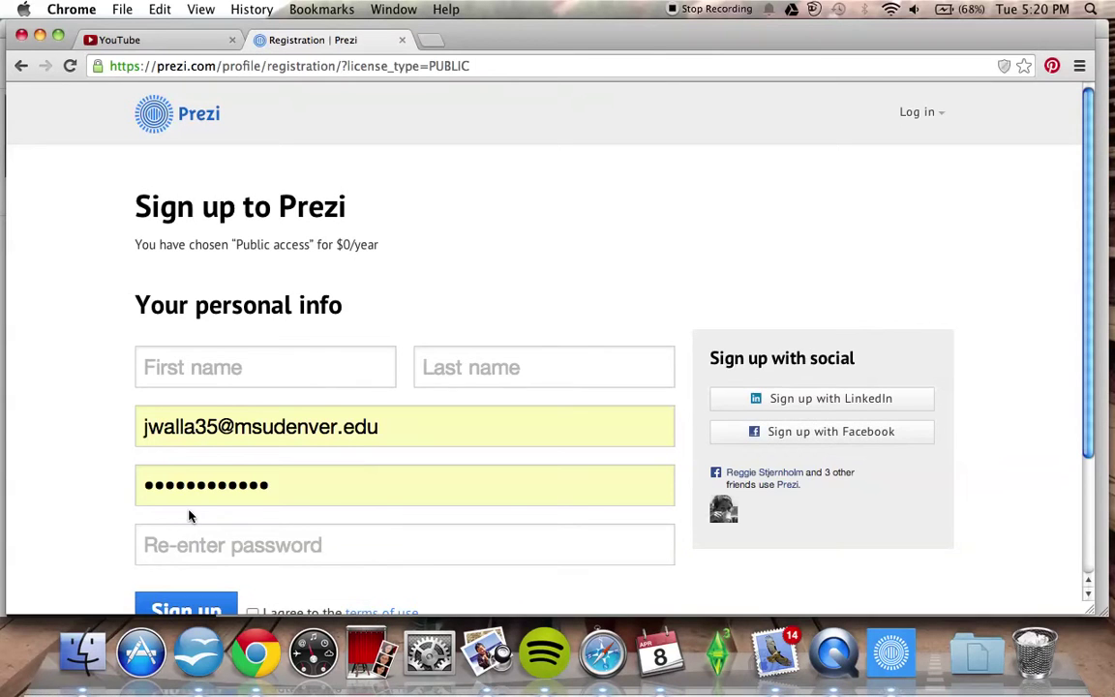
scroll(377, 513, down, 3)
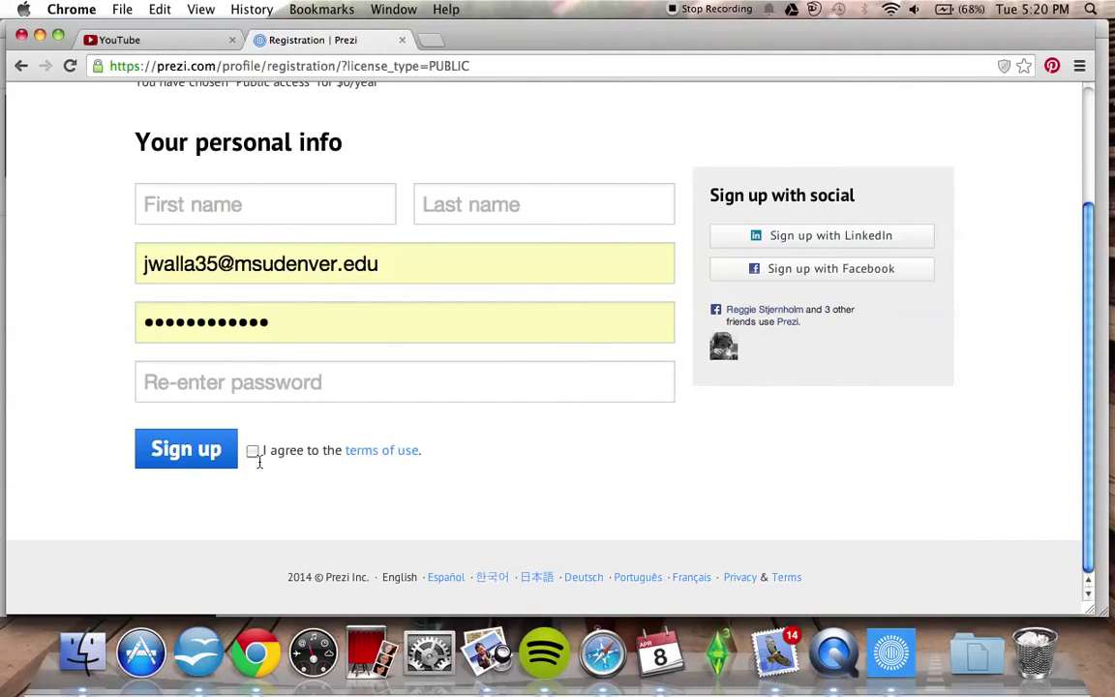
scroll(512, 463, up, 2)
scroll(510, 462, up, 3)
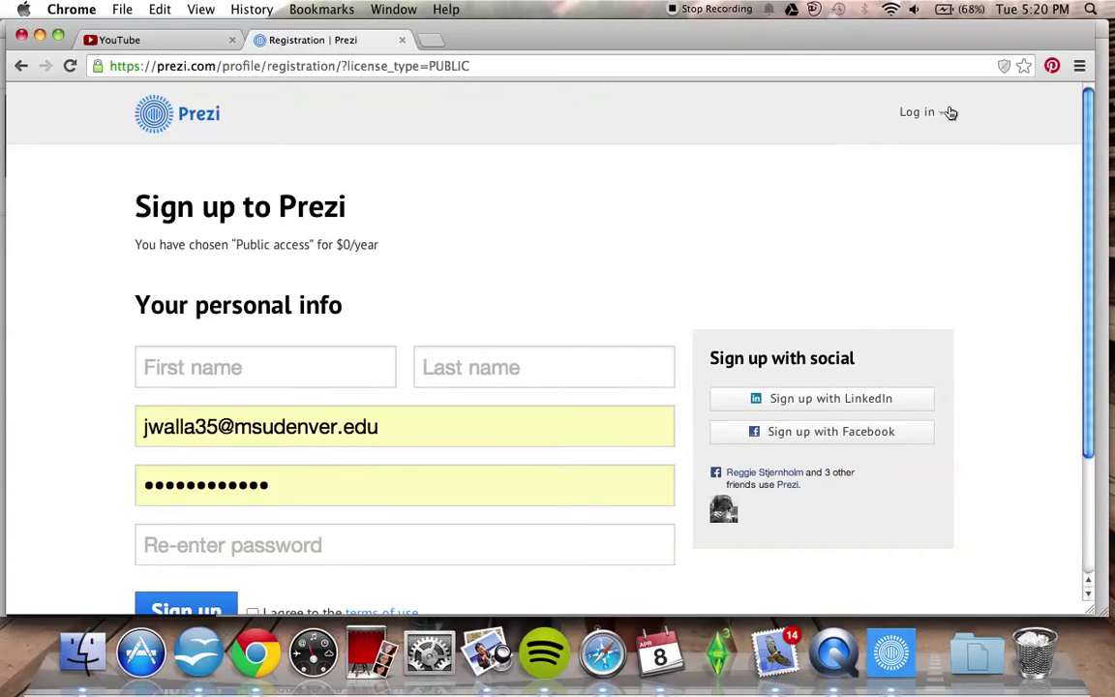
Log in to the existing account with the prefilled credentials and look through all its prezis
click(914, 117)
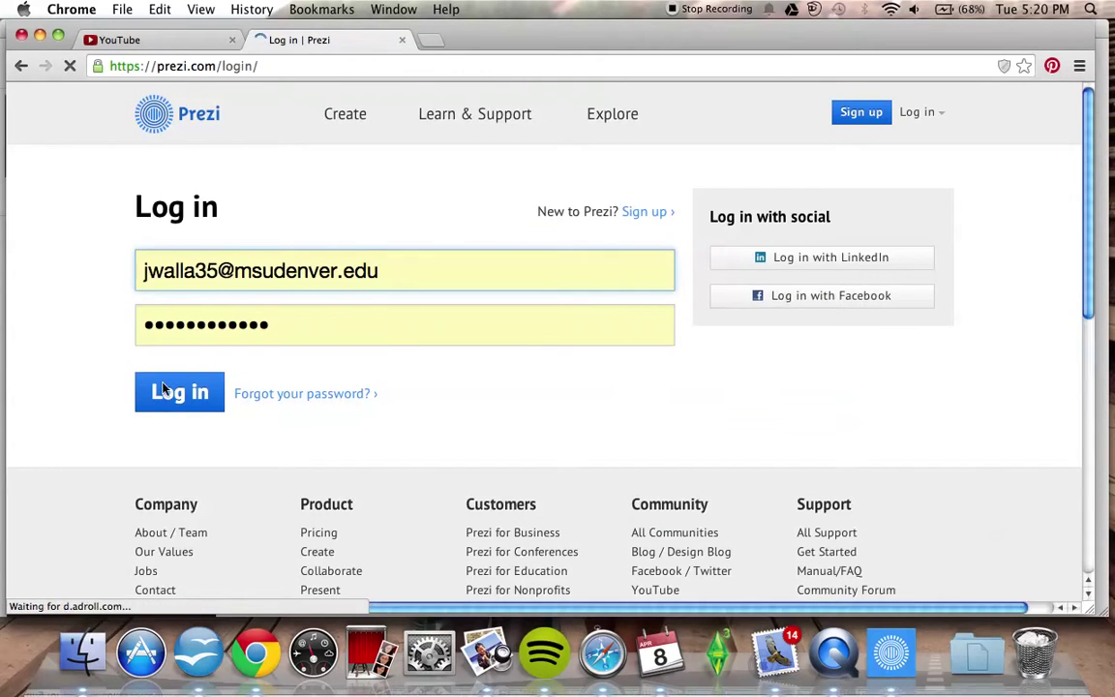
click(162, 390)
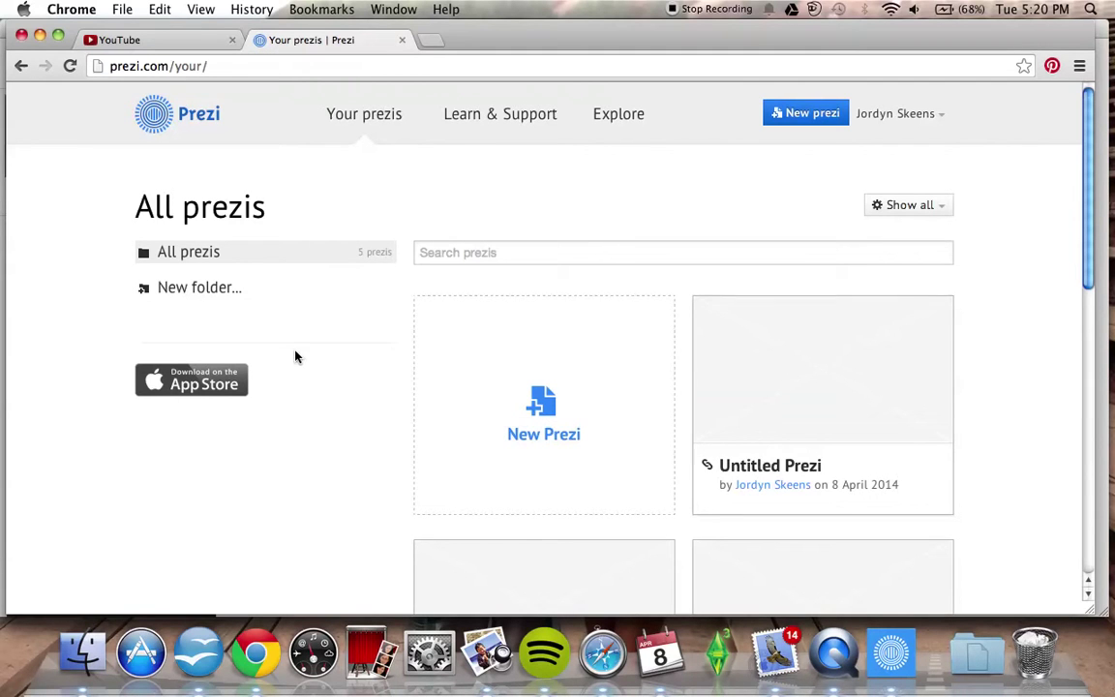
scroll(295, 356, down, 4)
scroll(295, 357, up, 3)
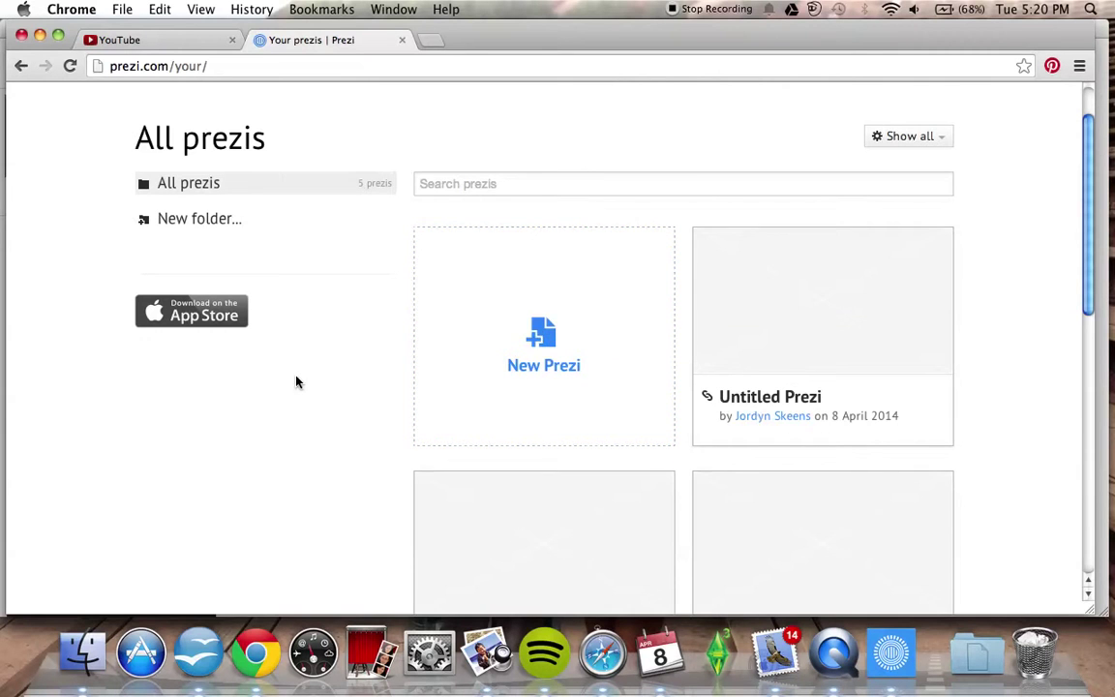
scroll(297, 381, down, 5)
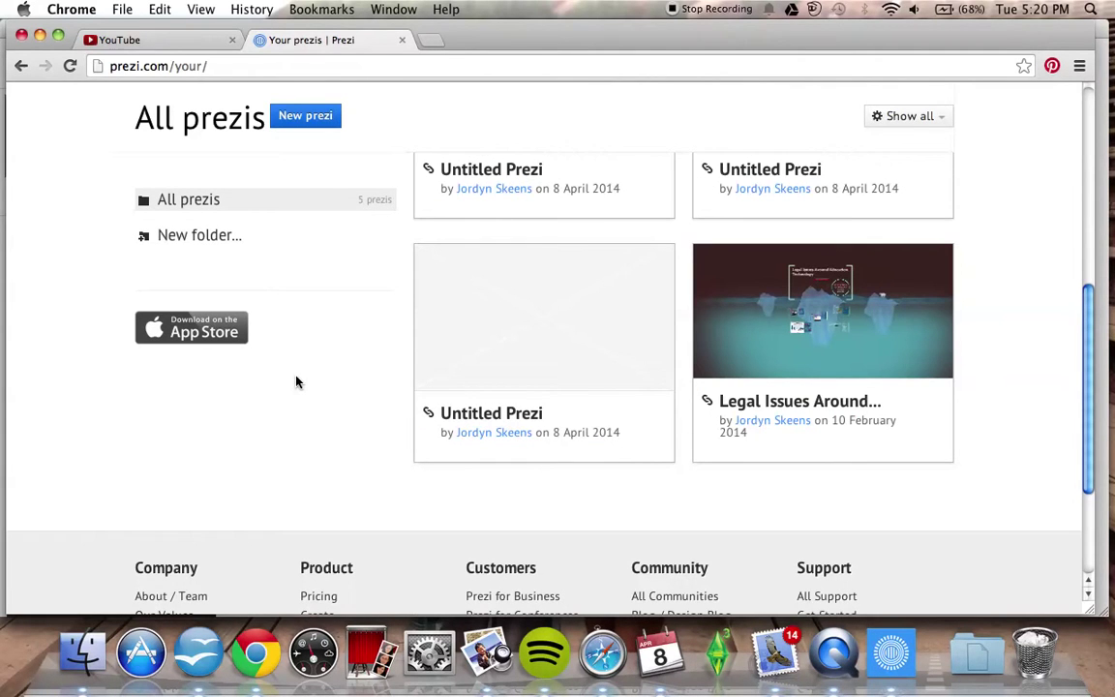
scroll(179, 470, up, 6)
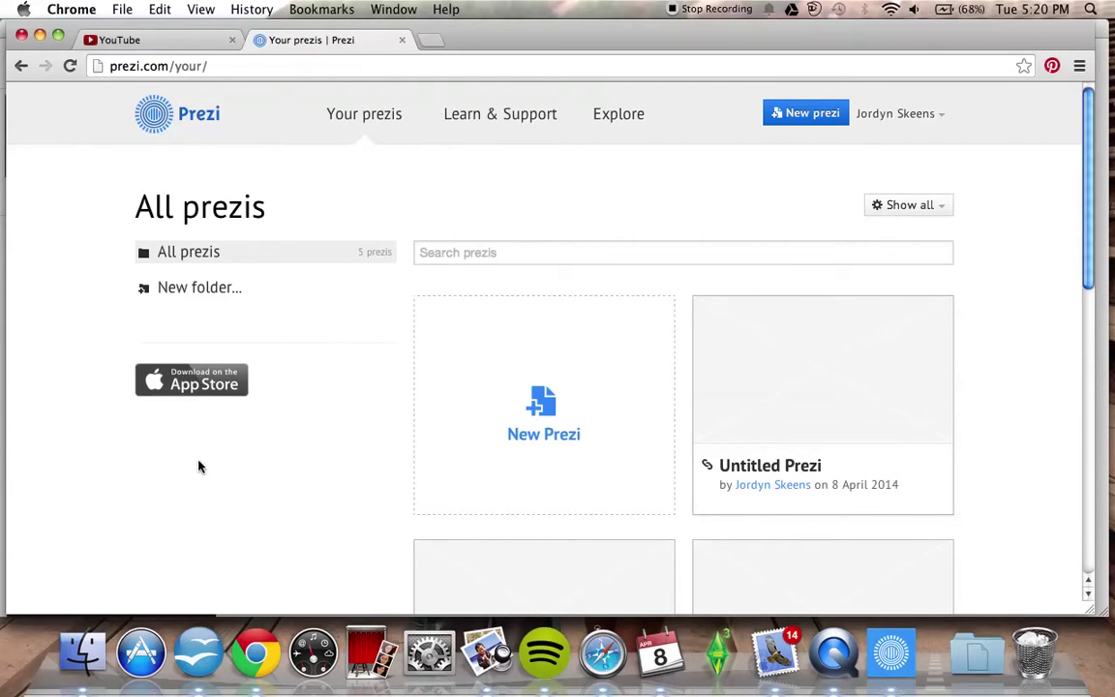
Switch to the Prezi desktop app and create a new prezi from the Orbit template, searching the templates for "orbit"
click(892, 656)
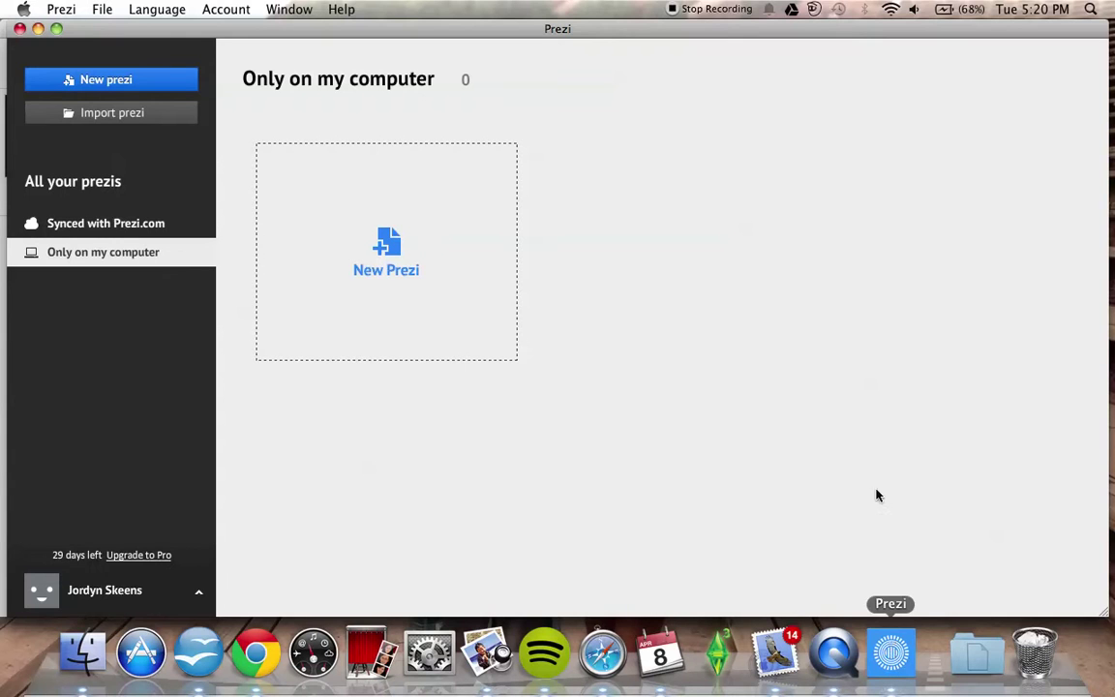
click(404, 244)
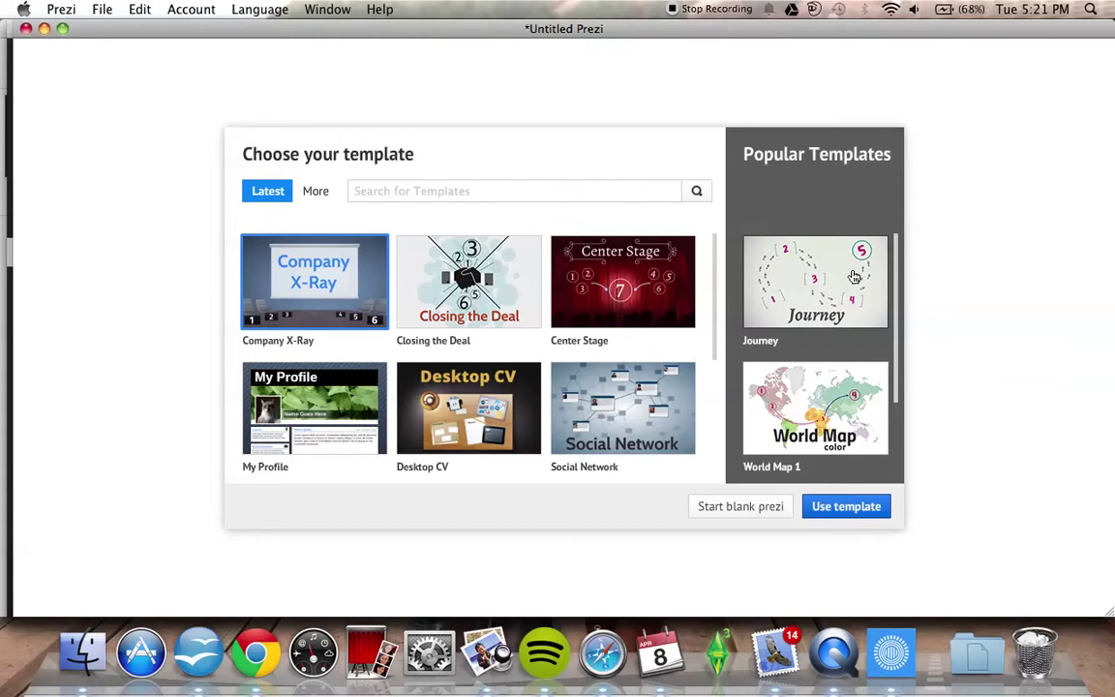
scroll(853, 278, down, 3)
scroll(554, 237, down, 5)
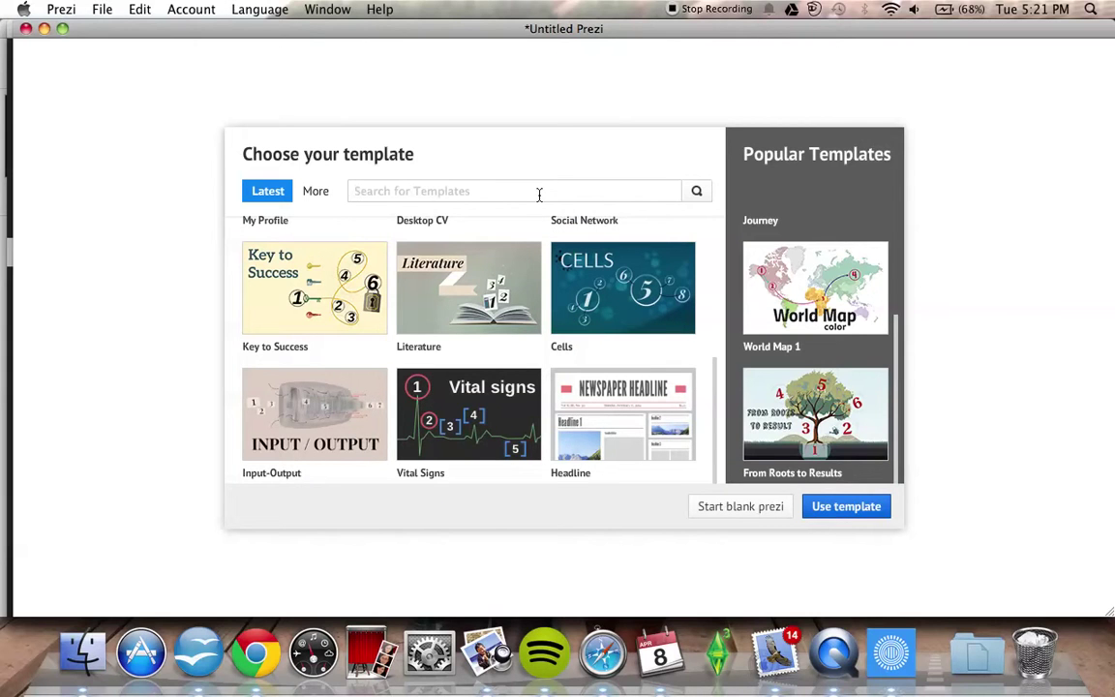
text(orbi)
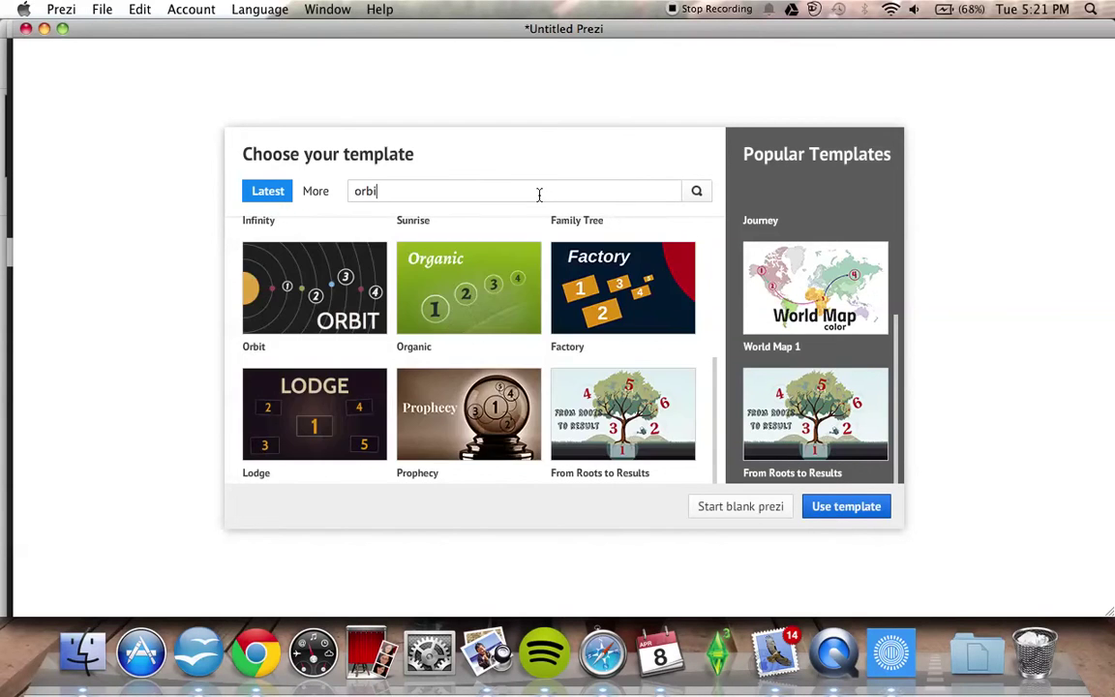
text(t)
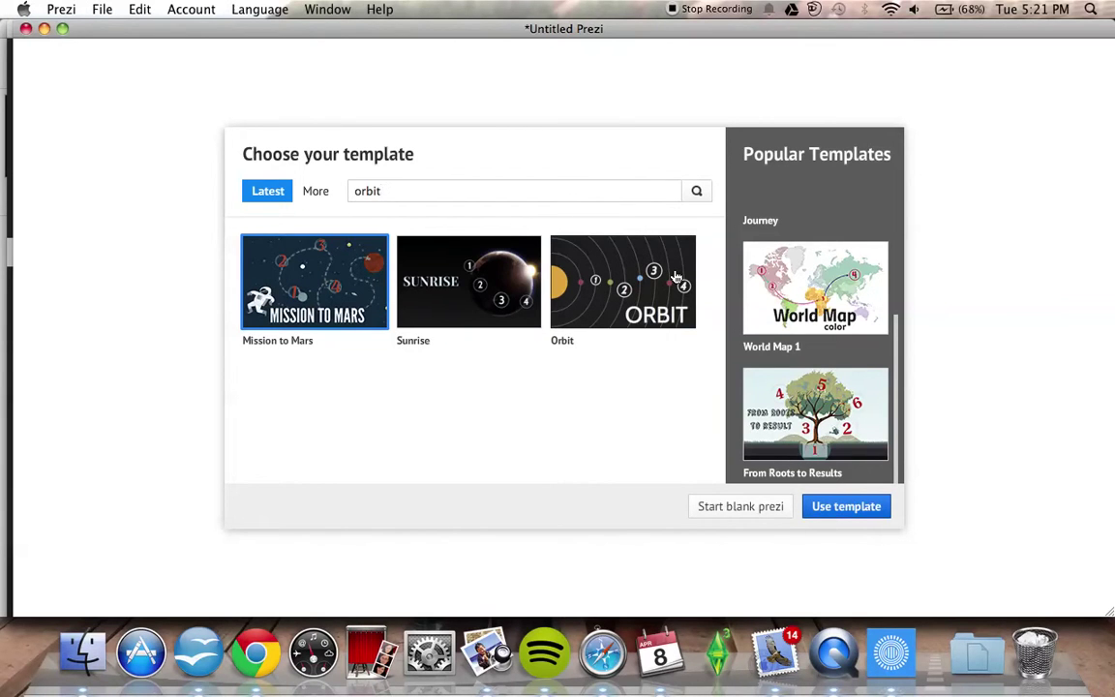
click(671, 284)
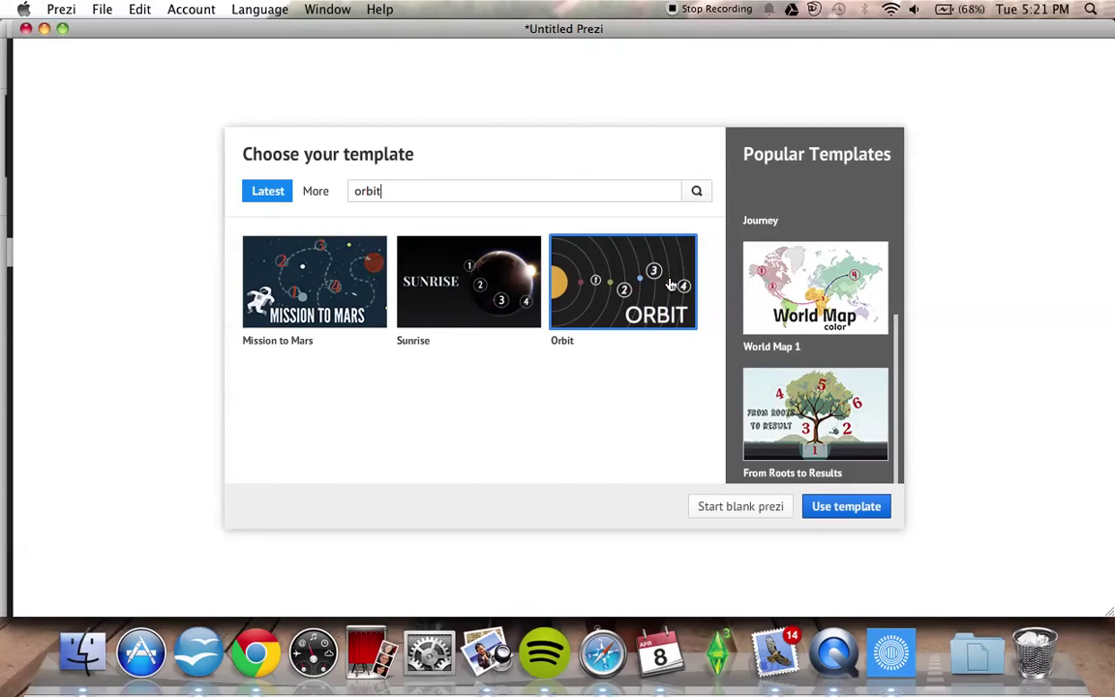
click(836, 510)
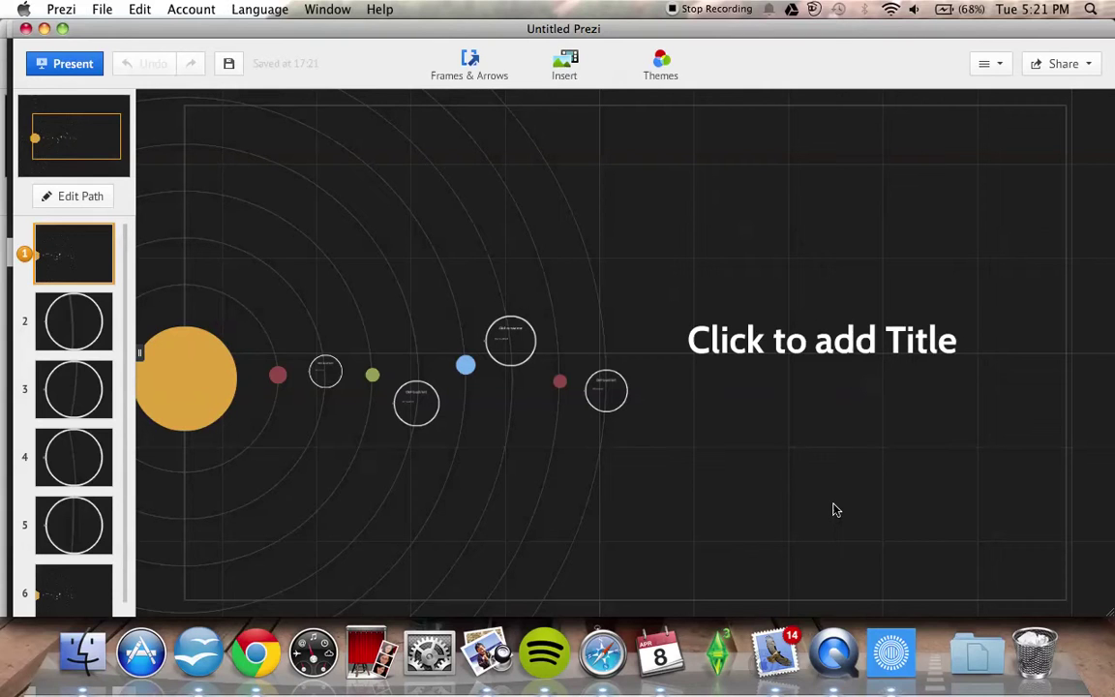
Replace the title placeholder on the opening frame with "Solar System"
click(810, 353)
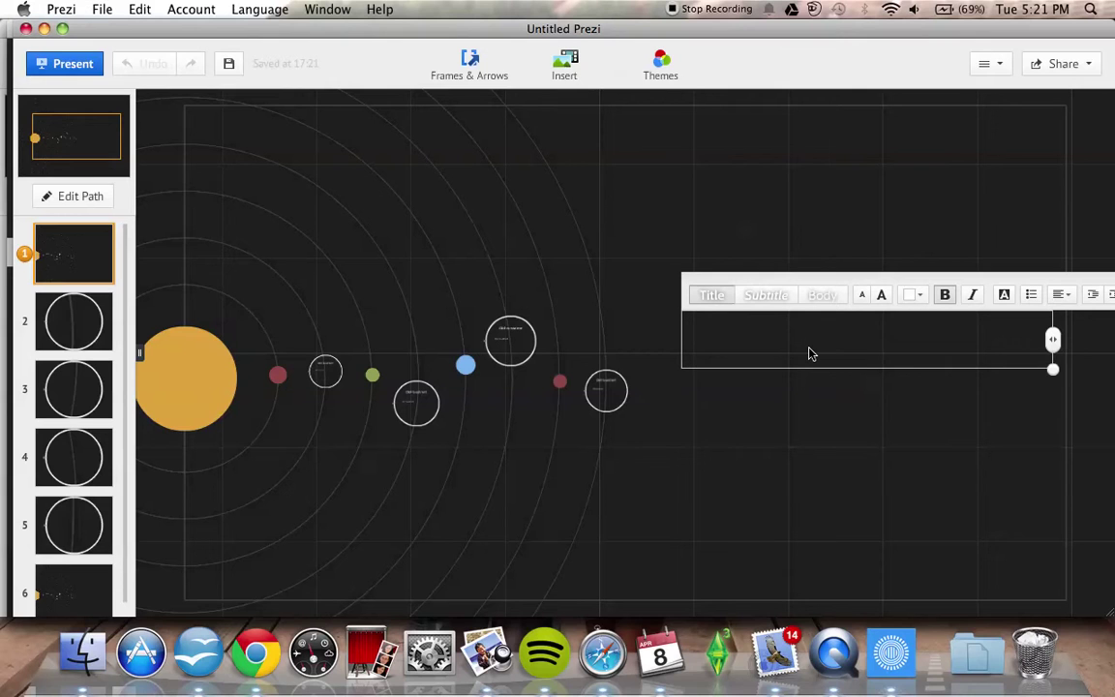
text(Solar System)
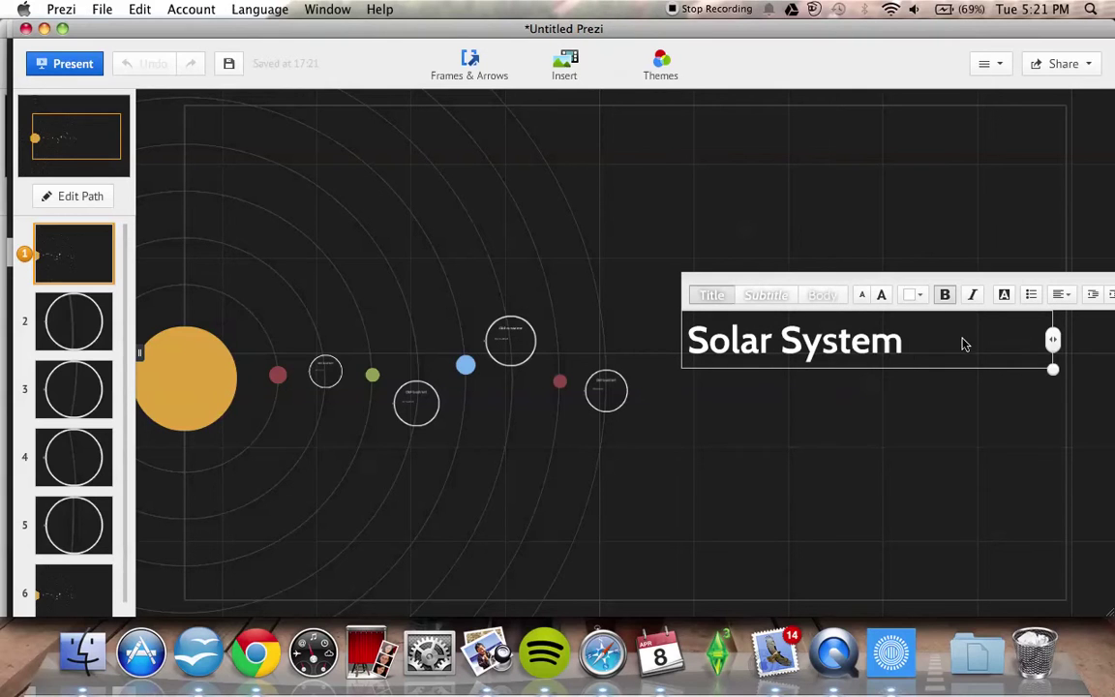
drag(1053, 373, 971, 378)
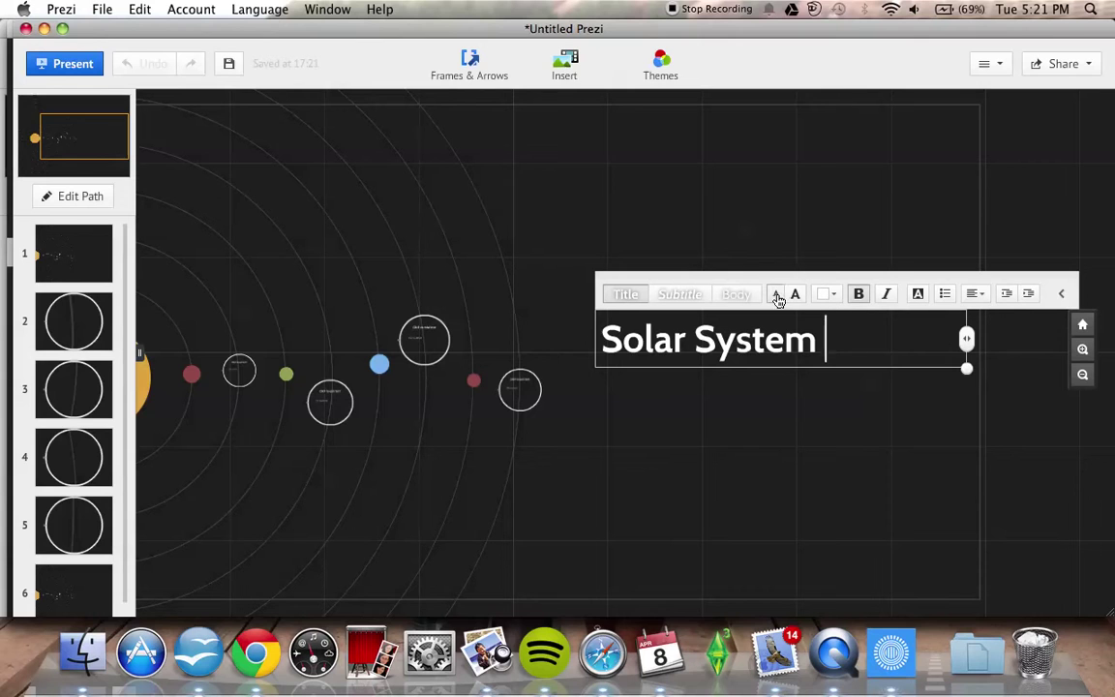
Color the title text light yellow and enlarge it by two size steps, leaving its background highlight off
click(917, 293)
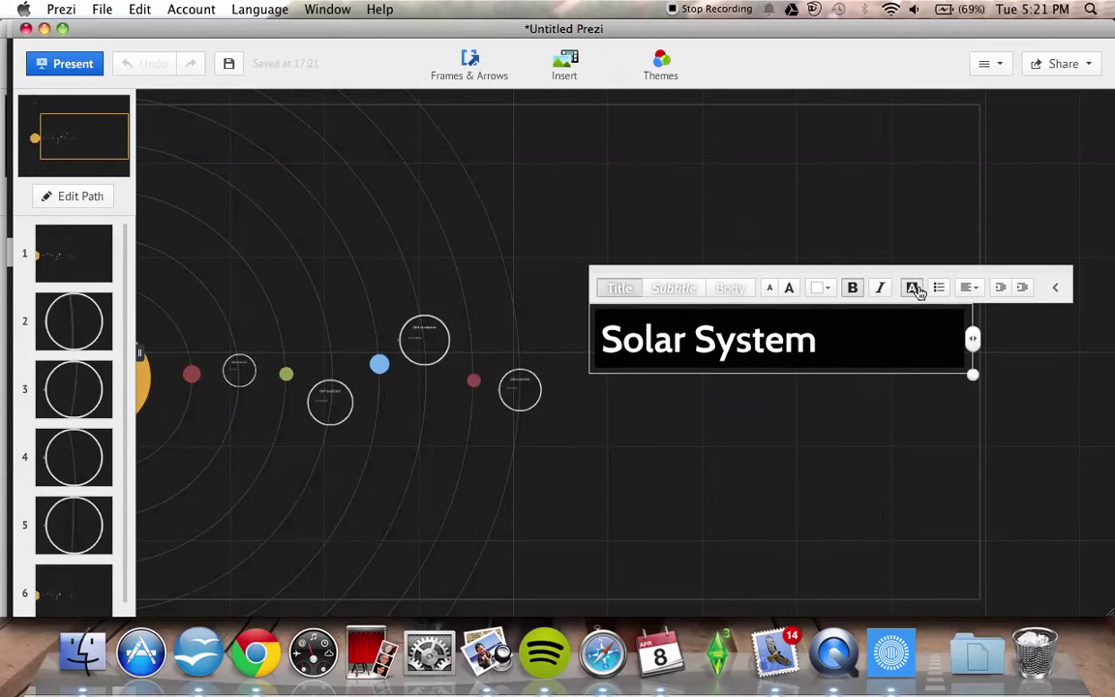
click(912, 288)
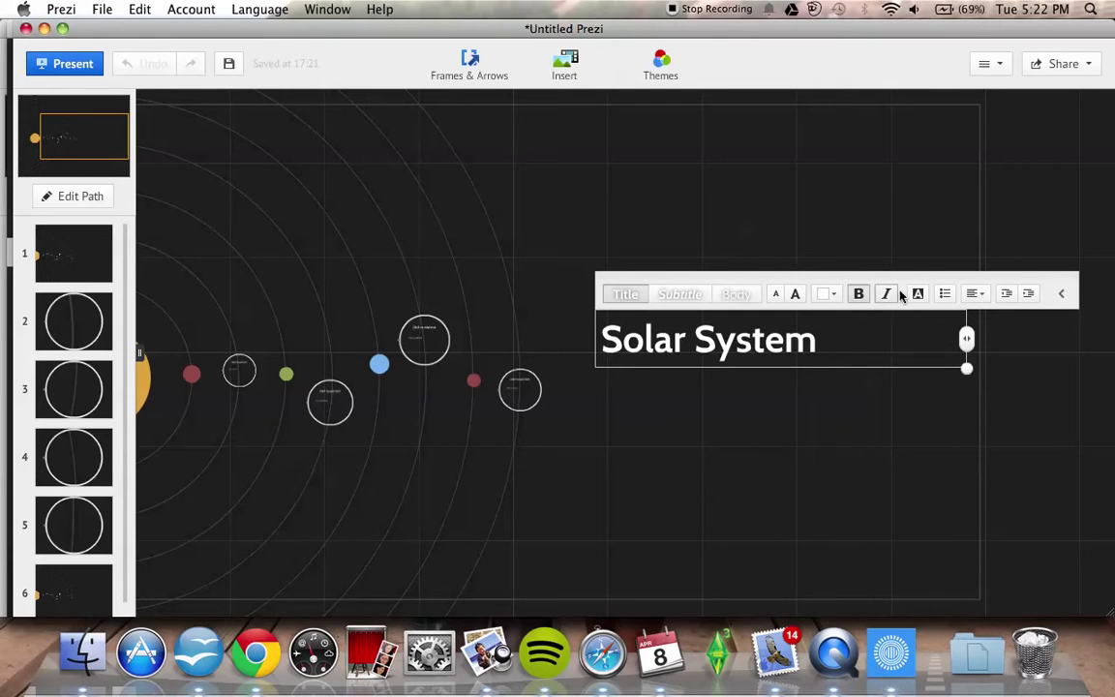
click(824, 296)
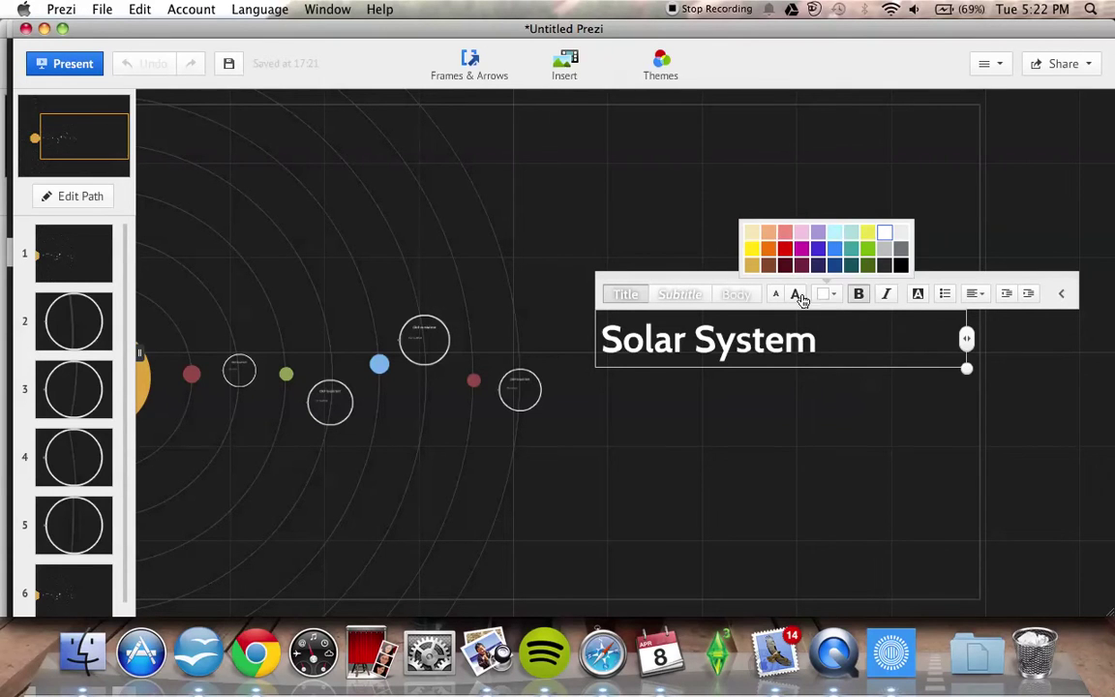
click(867, 234)
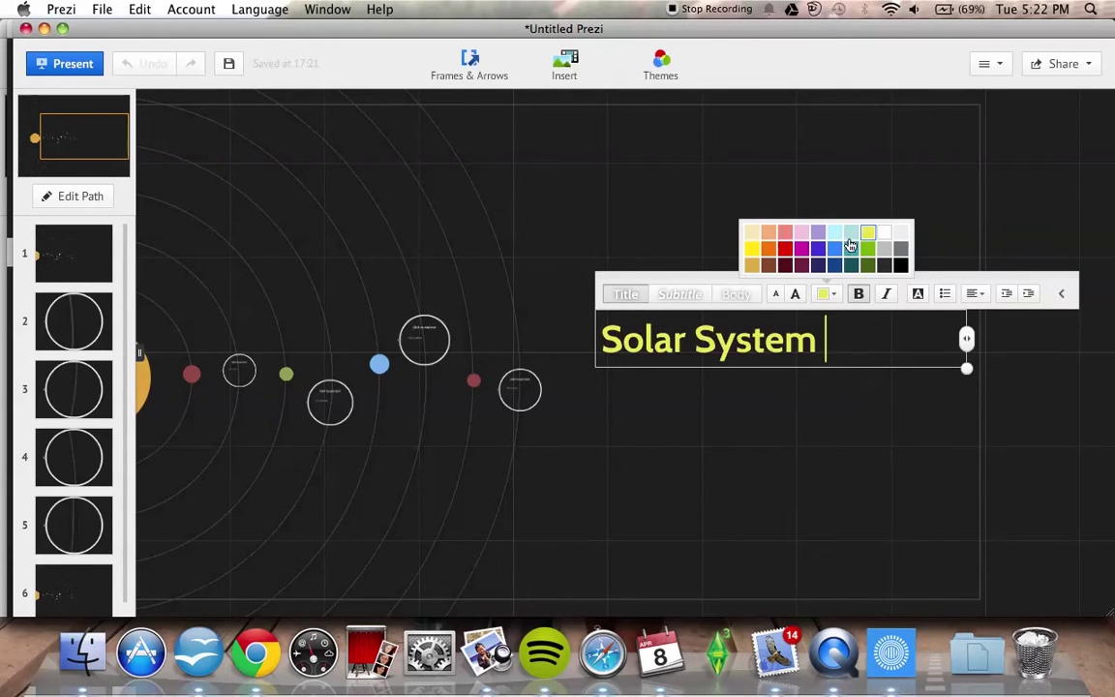
click(795, 295)
click(795, 295)
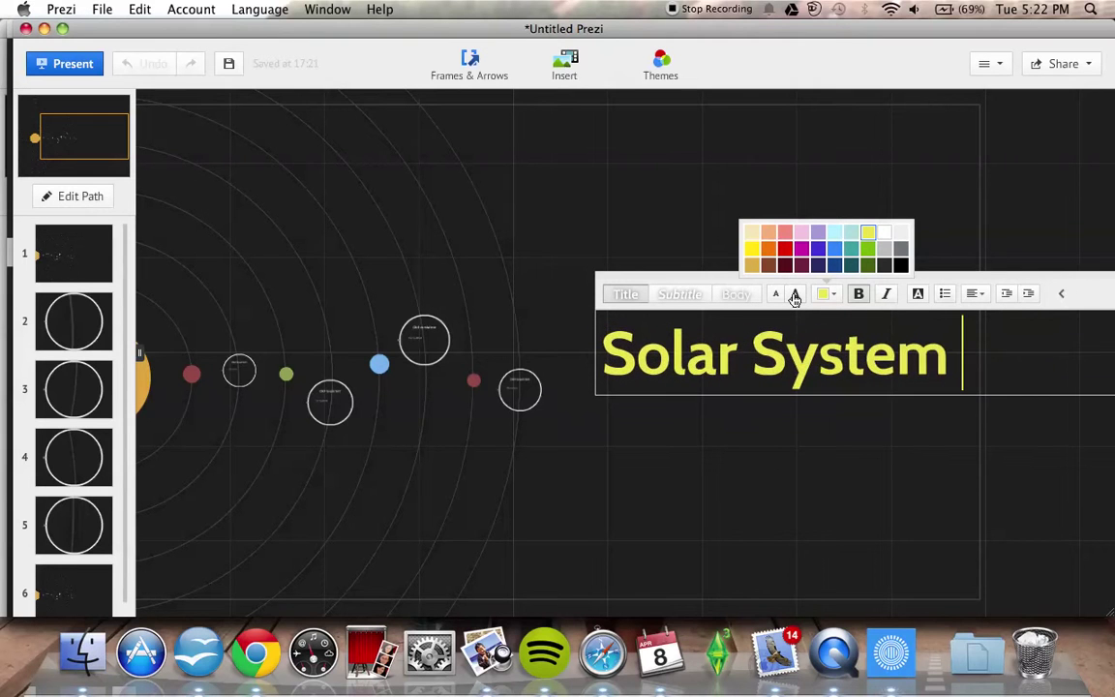
Center the title text within its text box and finish editing it
click(976, 293)
click(966, 270)
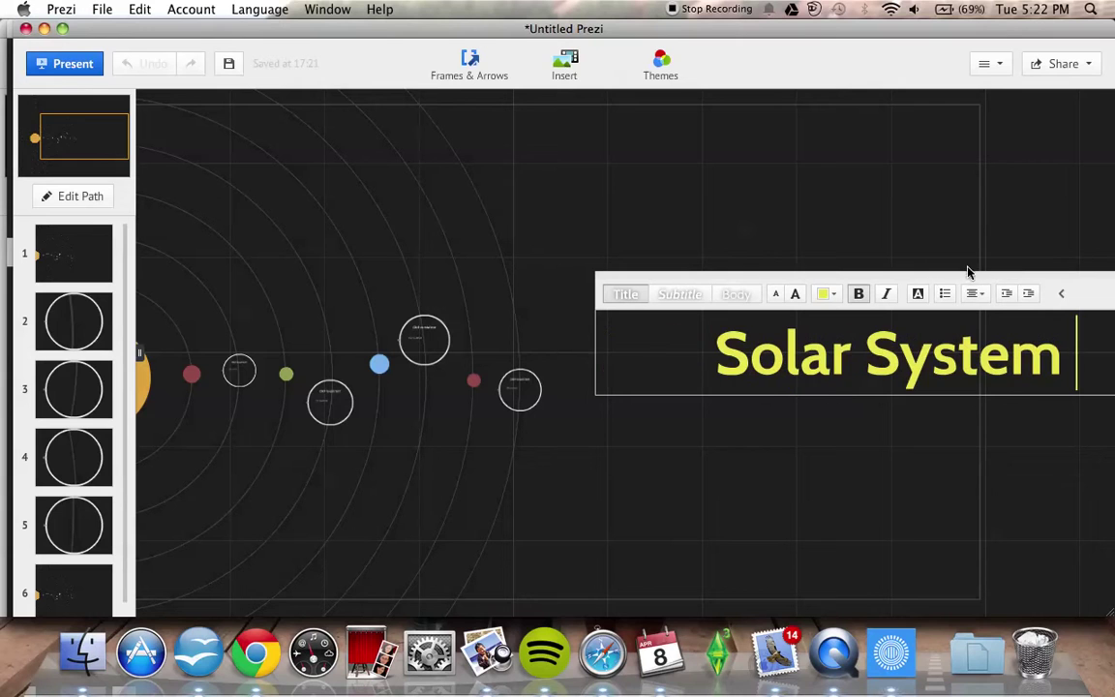
drag(932, 341, 840, 339)
click(667, 406)
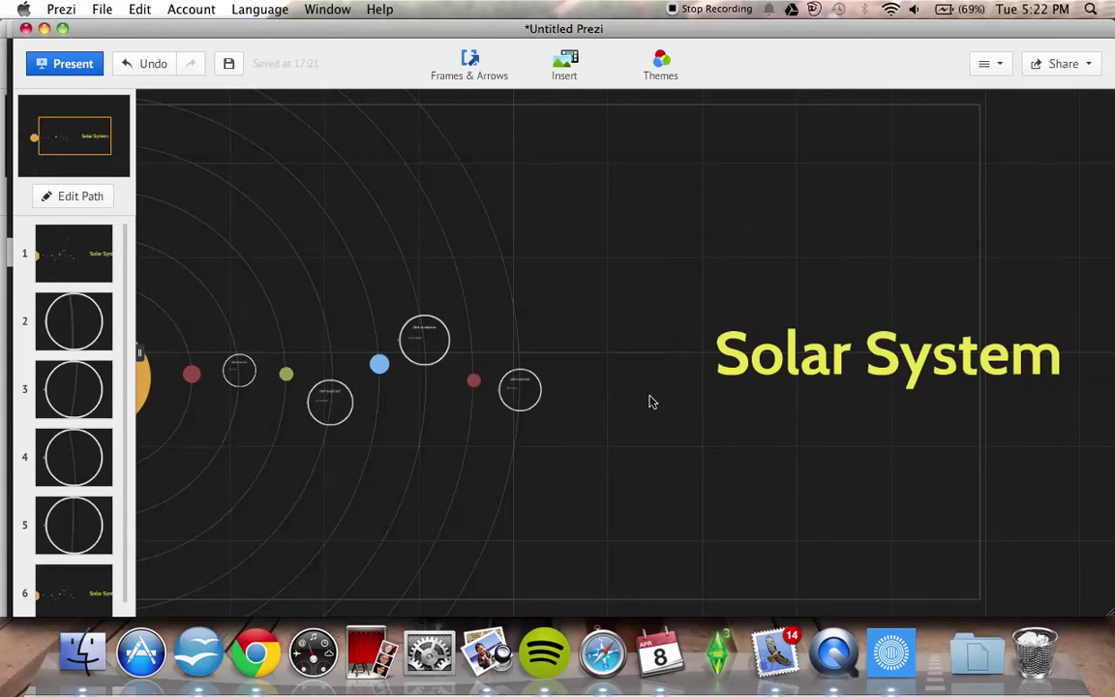
Move the "Solar System" title to the upper part of the opening frame, above the row of planets
drag(662, 356, 473, 197)
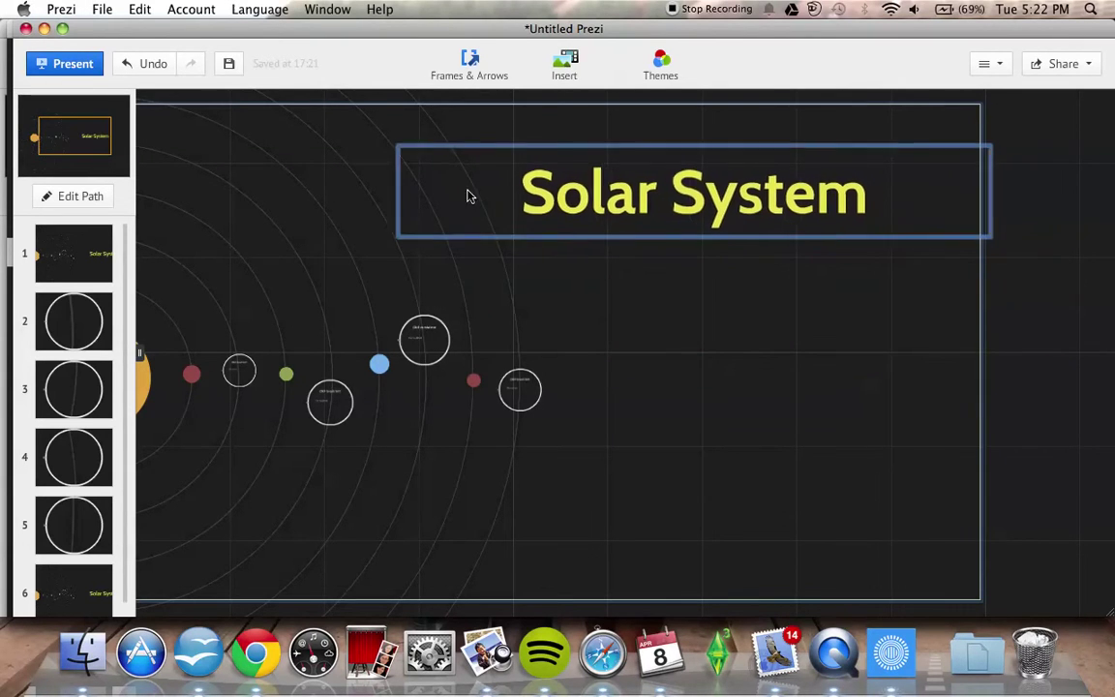
click(675, 513)
drag(695, 511, 753, 555)
drag(852, 597, 797, 518)
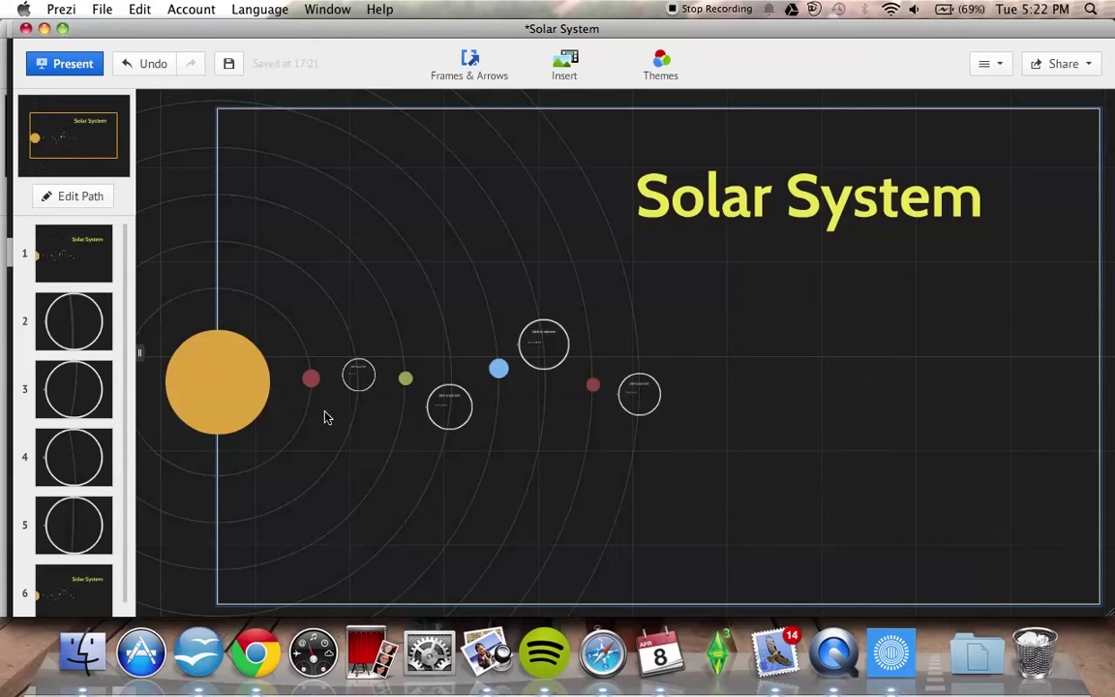
click(805, 225)
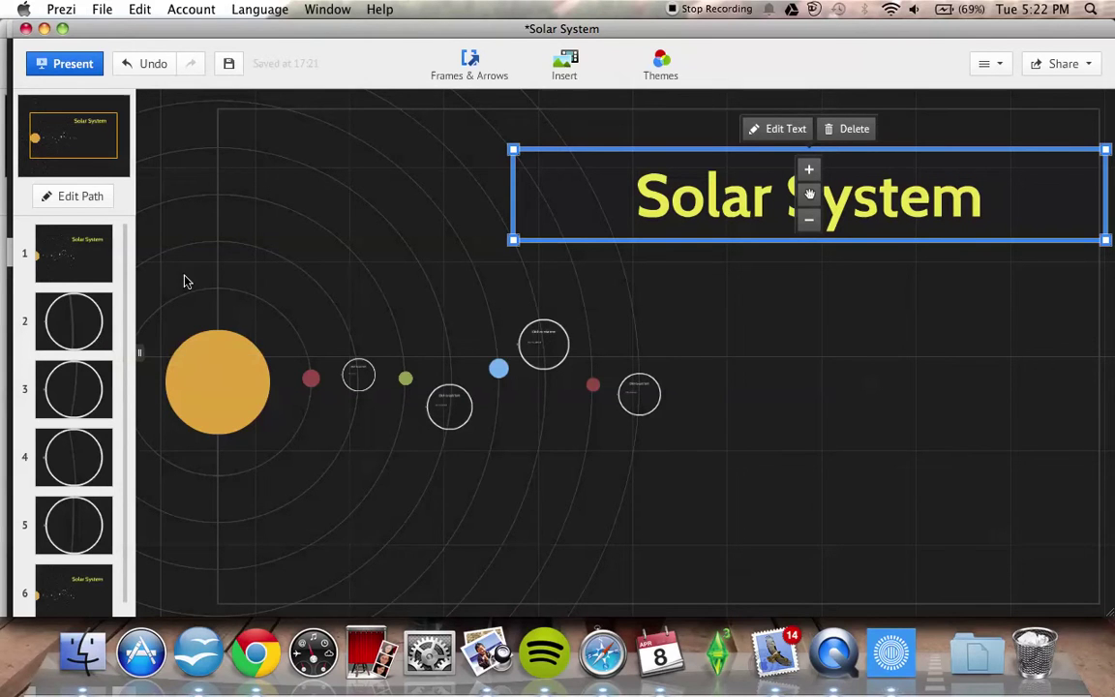
Replace the title placeholder on frame 2 with "Insert an Image"
click(56, 324)
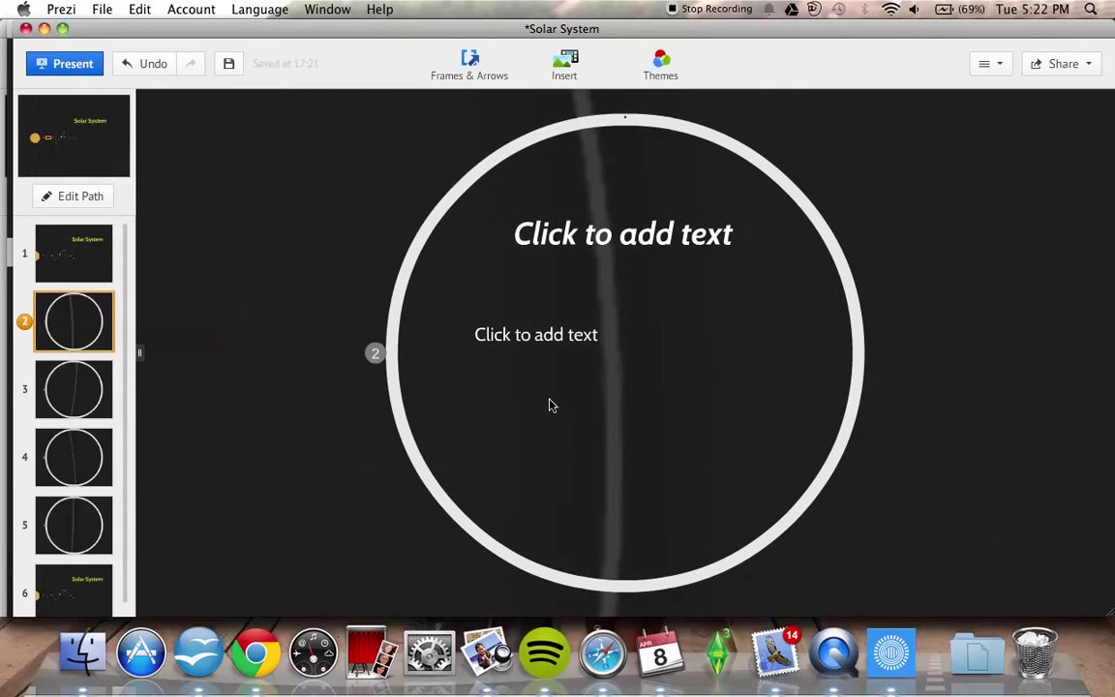
click(688, 240)
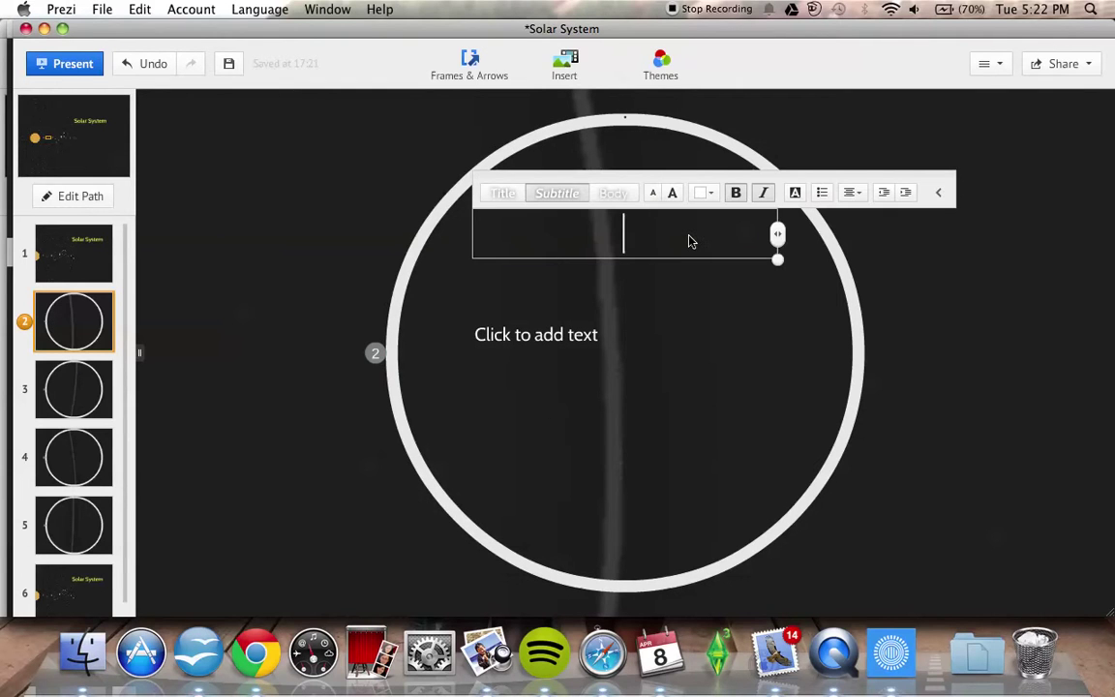
text(Inser)
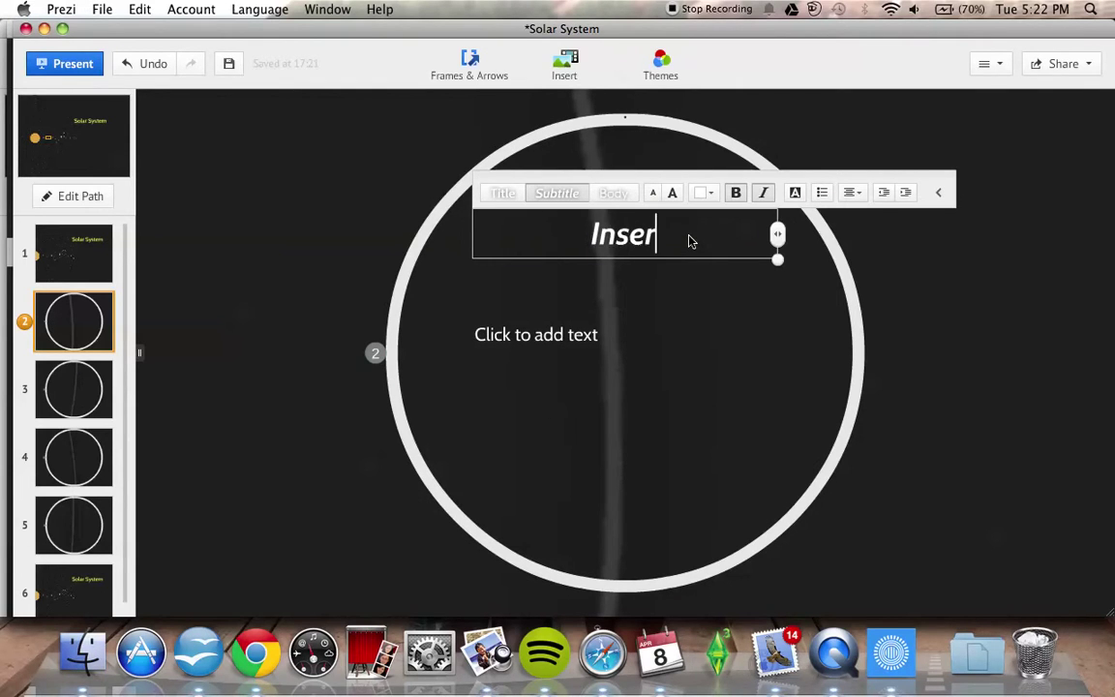
text(t an I)
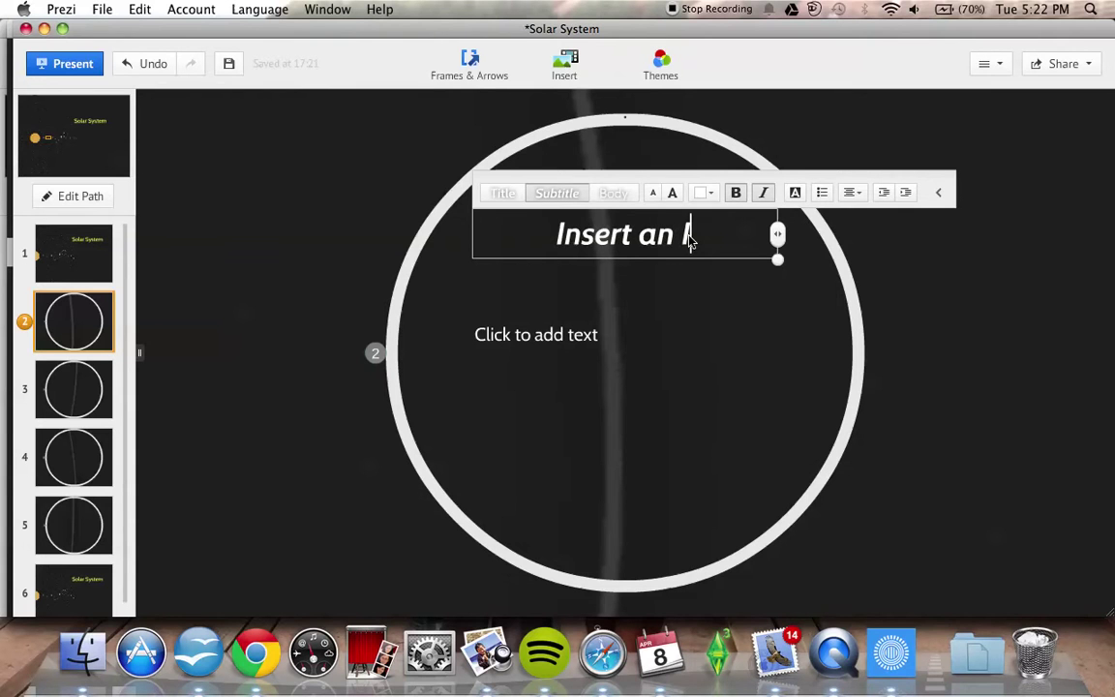
text(mage)
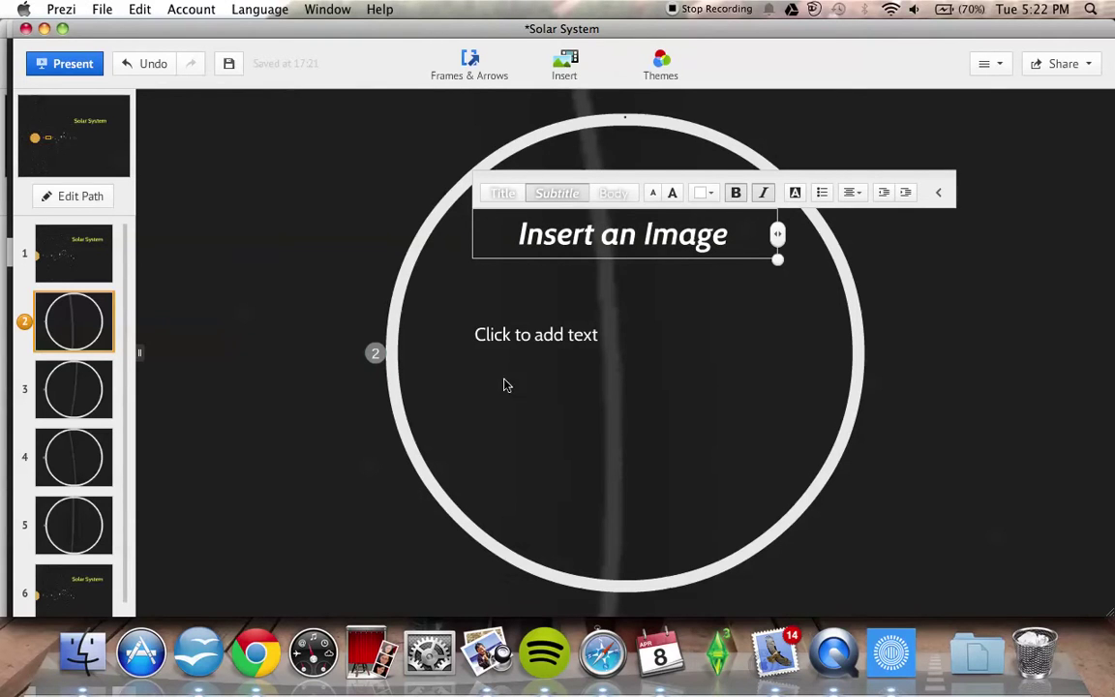
Search the web for "solar system" images and insert the labeled planets diagram with the large Sun into frame 2
click(576, 69)
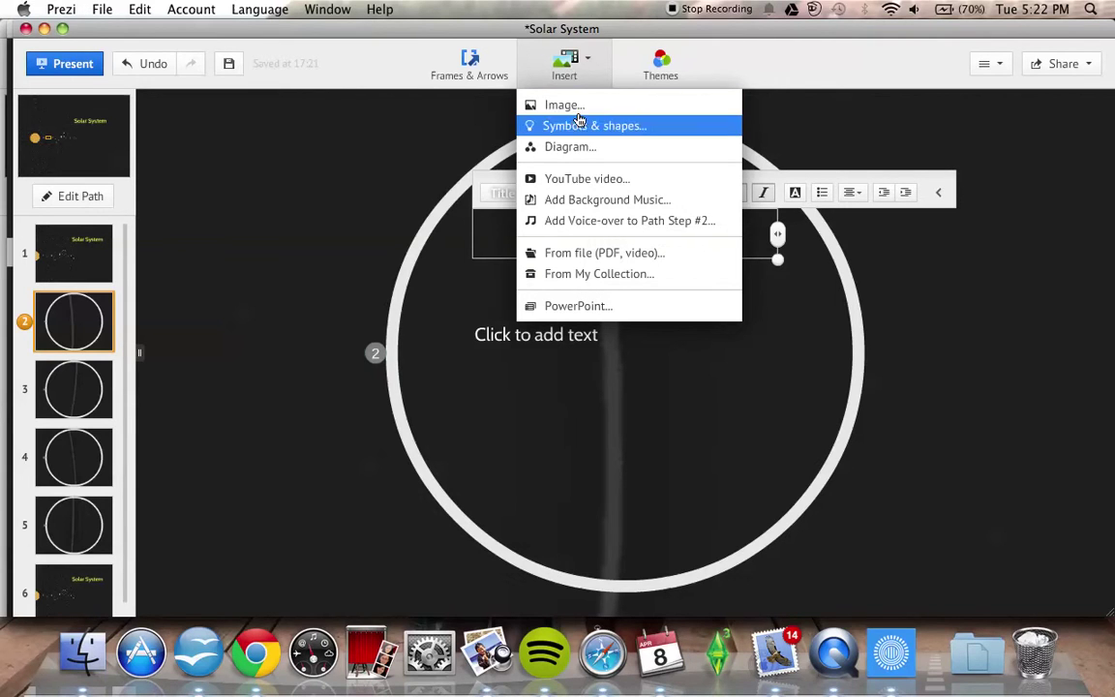
click(577, 107)
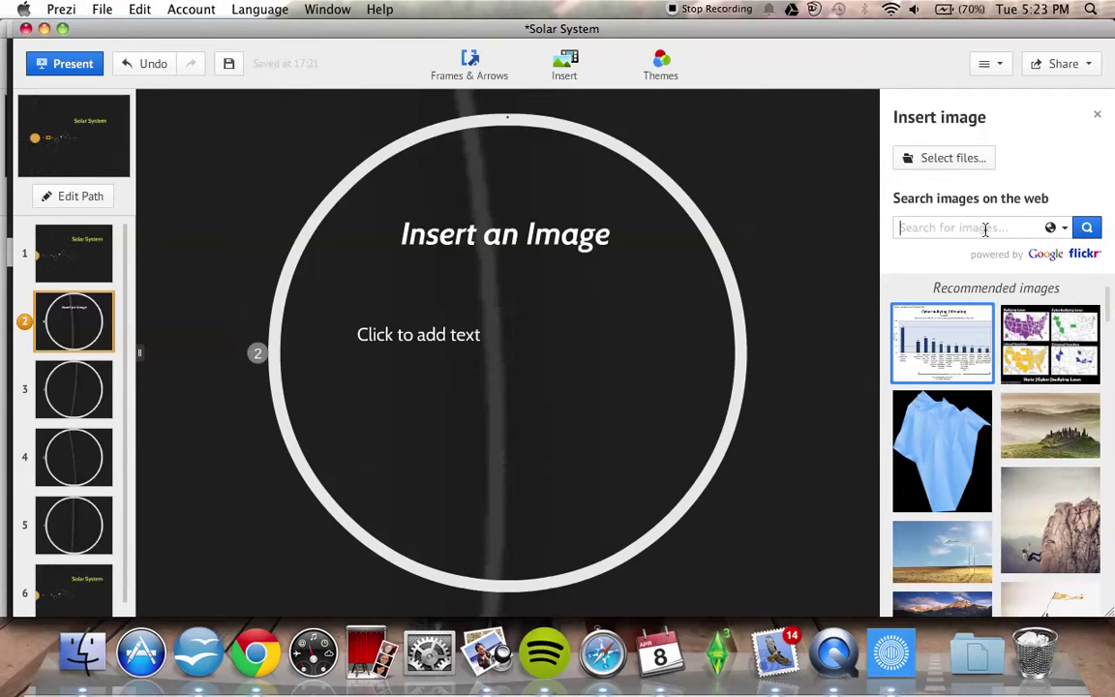
text(solar system)
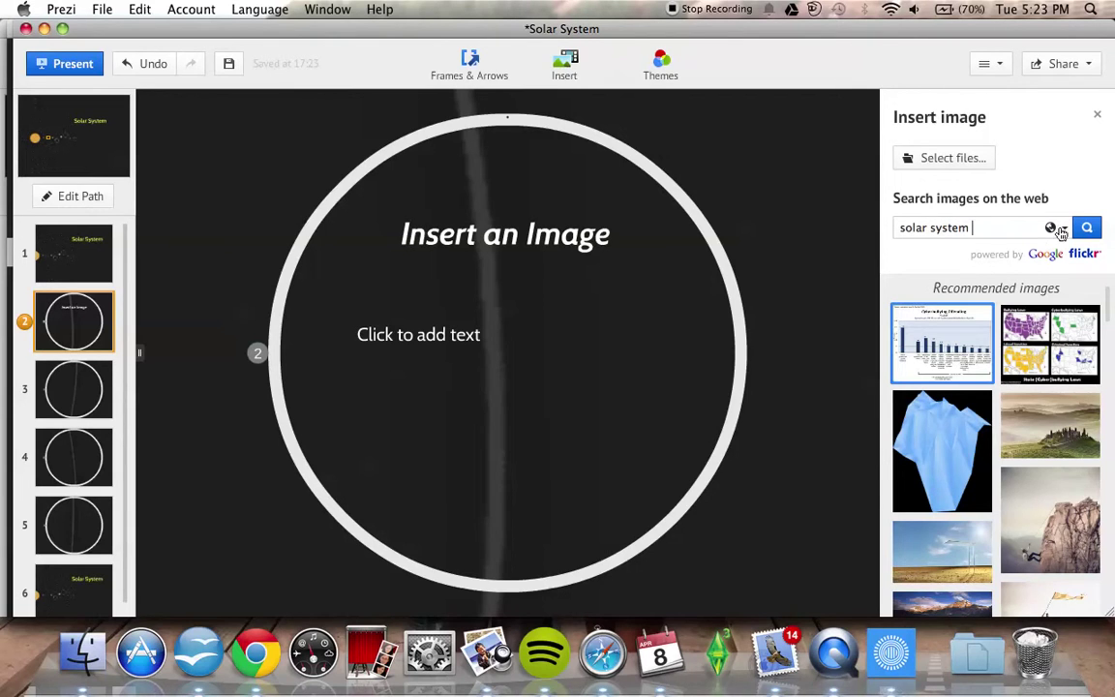
click(1092, 230)
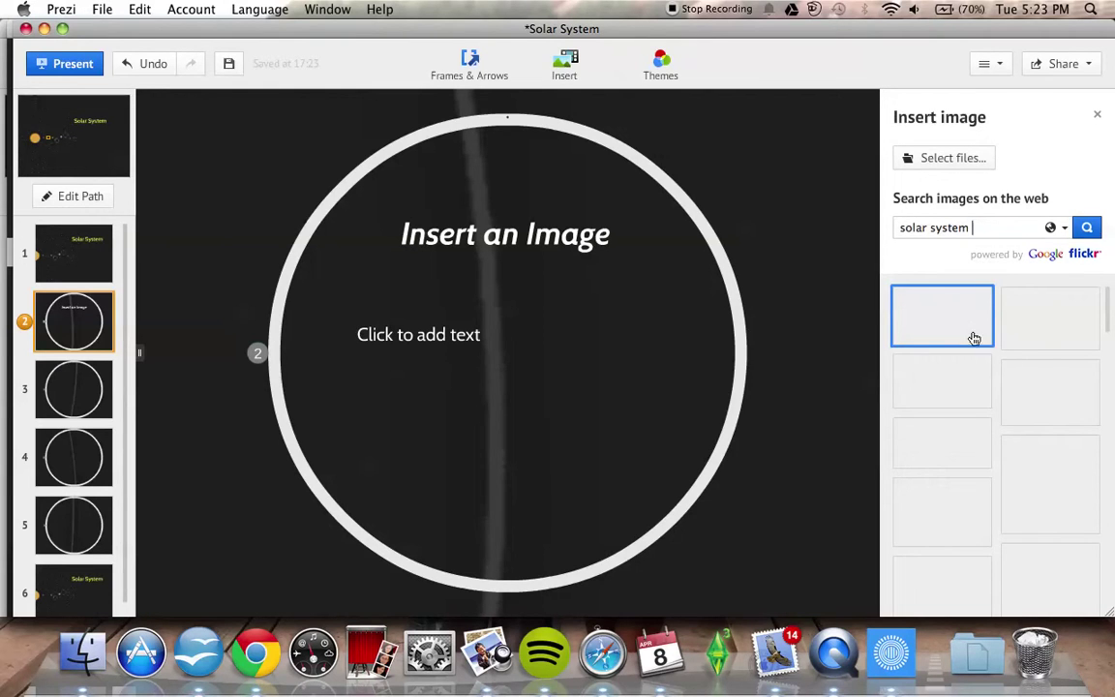
click(928, 385)
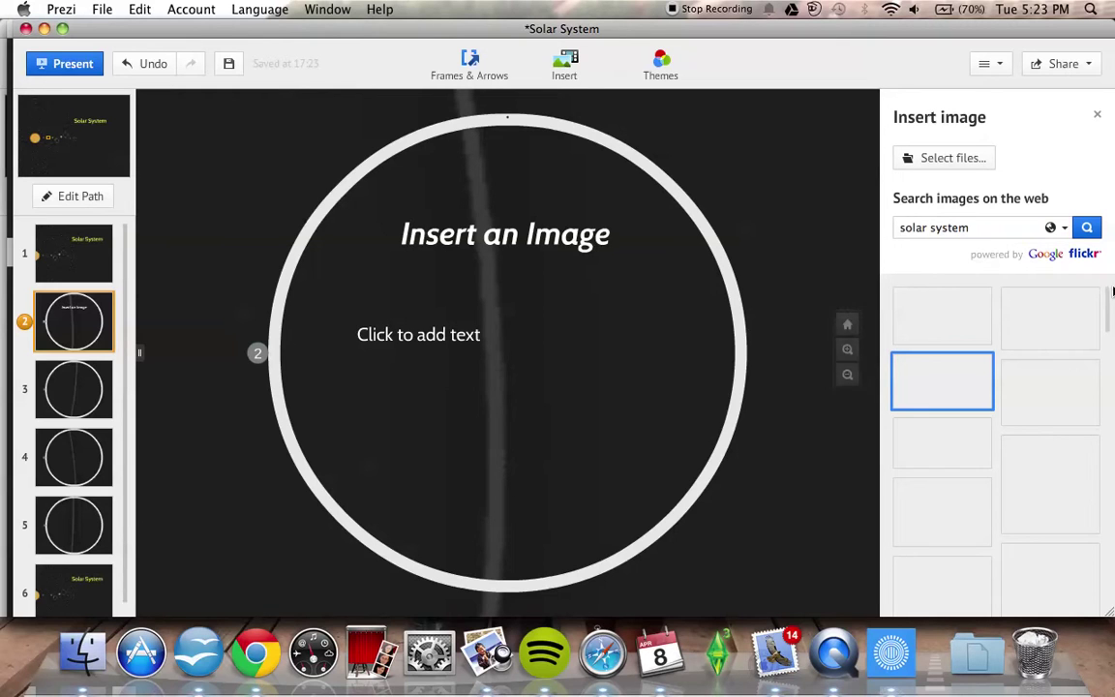
click(1088, 230)
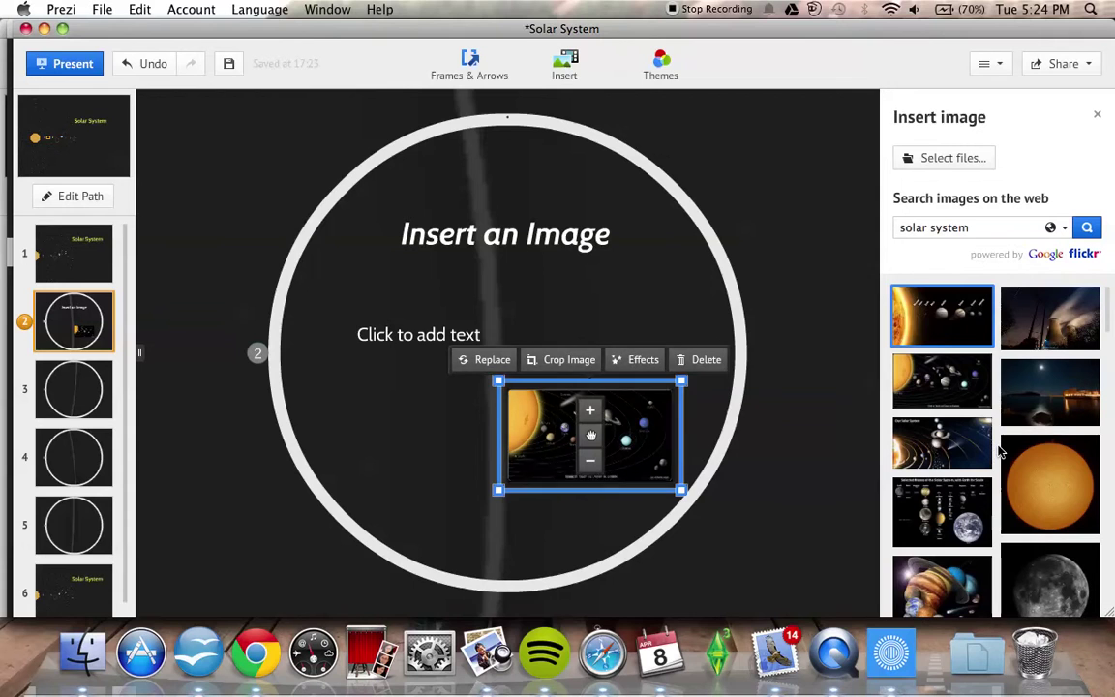
Move the inserted solar system image to the horizontal center of frame 2, beneath the title
click(630, 438)
drag(629, 443, 540, 419)
drag(587, 374, 573, 376)
double_click(573, 375)
click(495, 418)
double_click(492, 426)
click(496, 422)
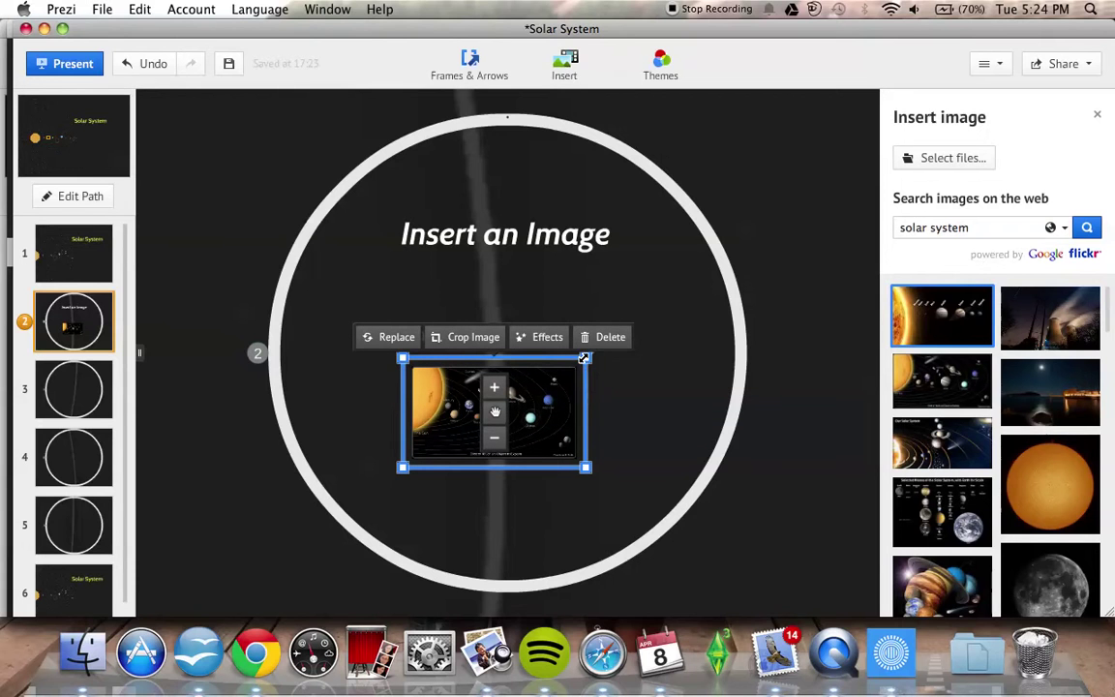
Enlarge the solar system image until it spans beyond both sides of the circular frame, keeping it centered
drag(583, 357, 811, 279)
click(811, 279)
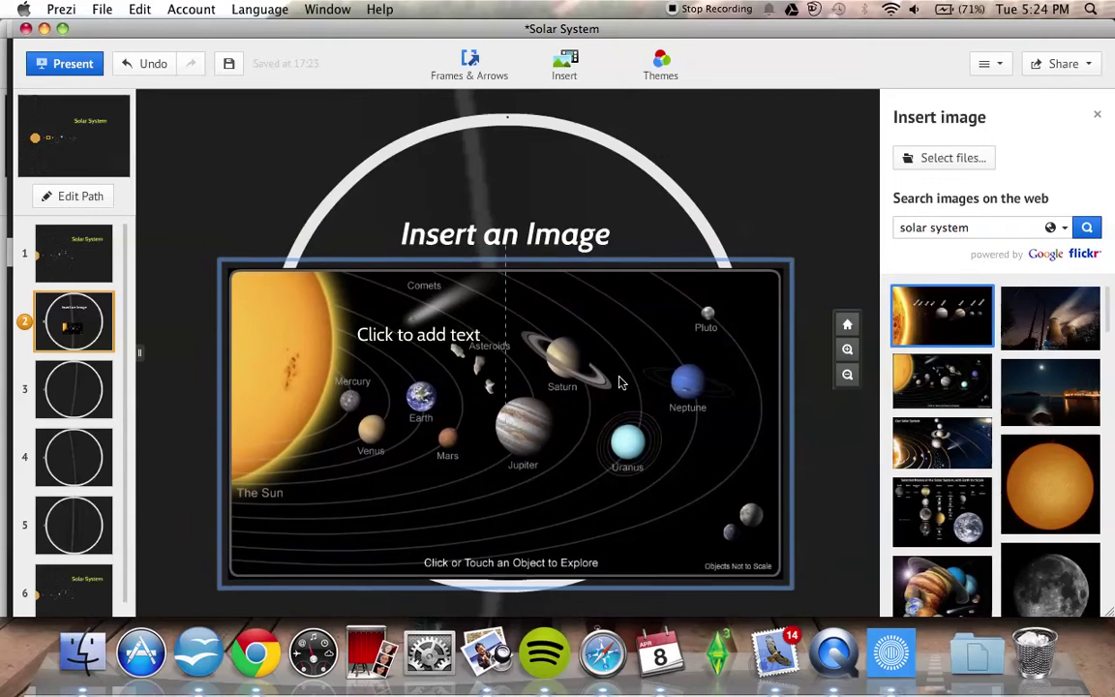
click(620, 382)
click(747, 195)
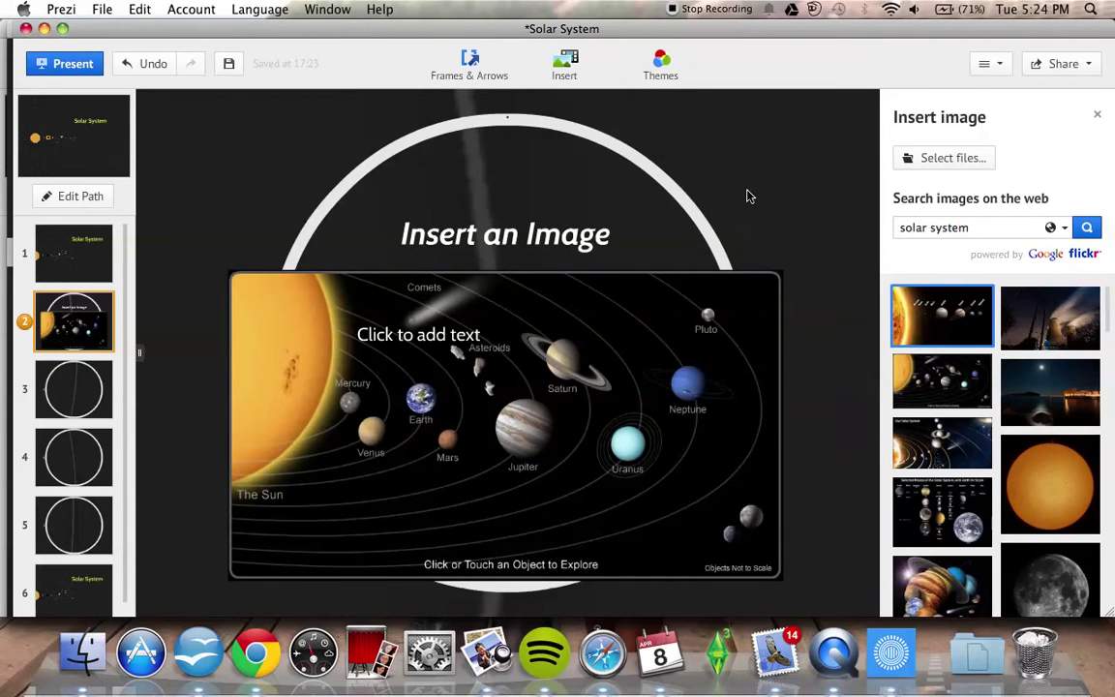
Move the "Insert an Image" title up near the top of the circle and shift the image up beneath it
click(504, 229)
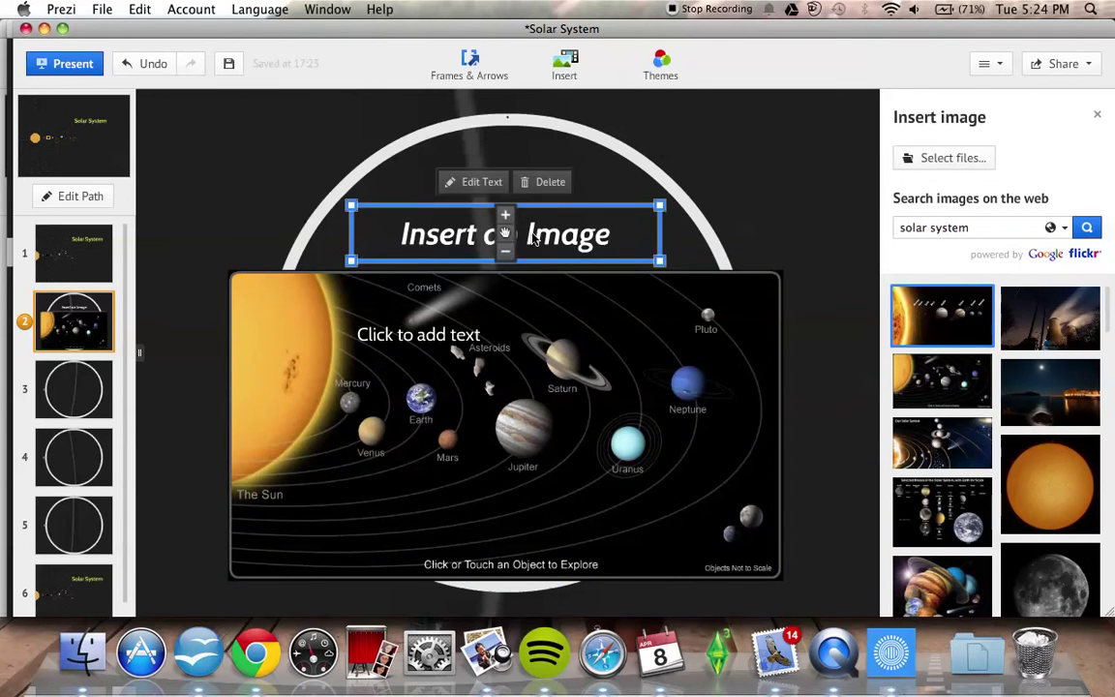
drag(503, 232, 500, 164)
drag(523, 304, 530, 230)
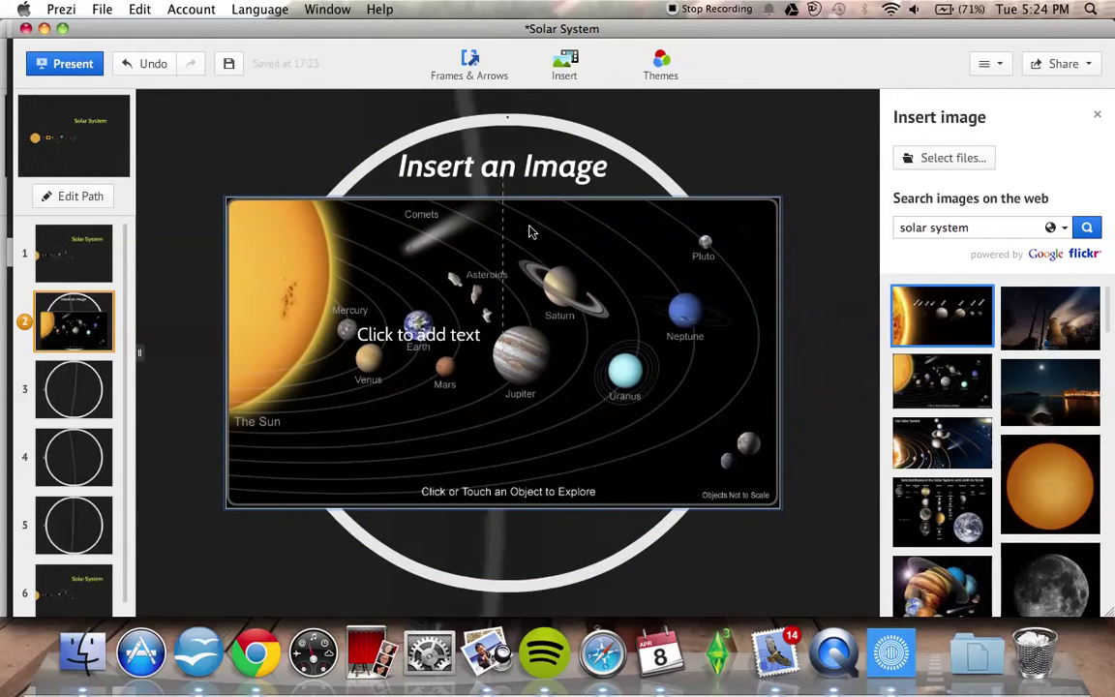
Remove the empty body placeholder over the image and add the text "Random facts about prezi" below the image
click(434, 337)
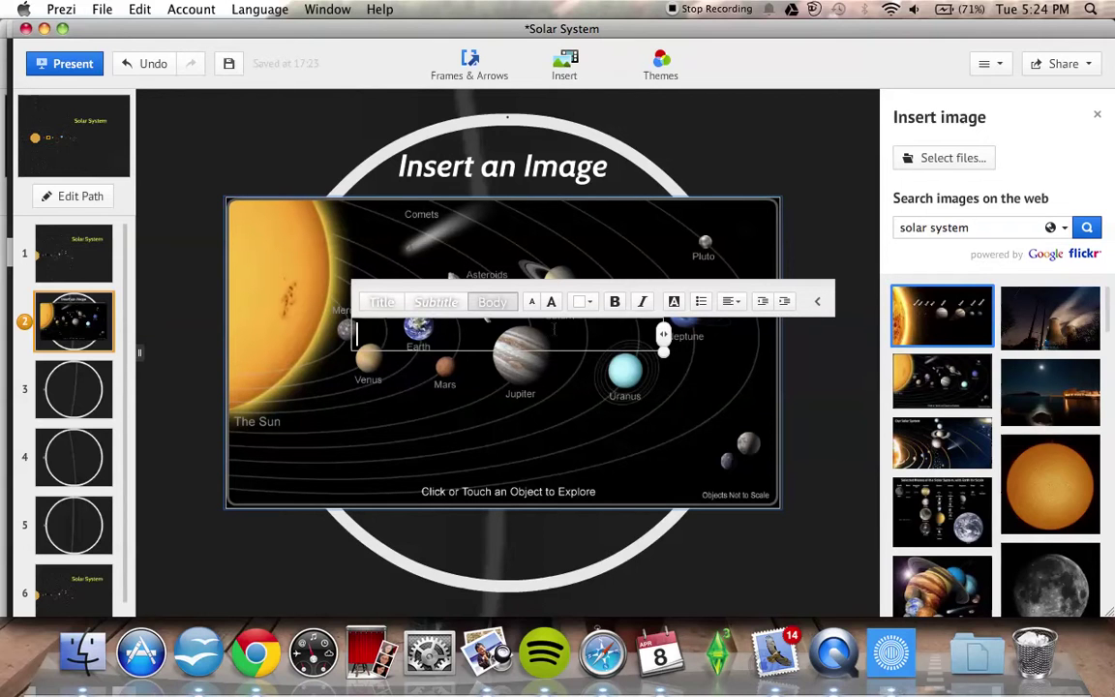
click(492, 294)
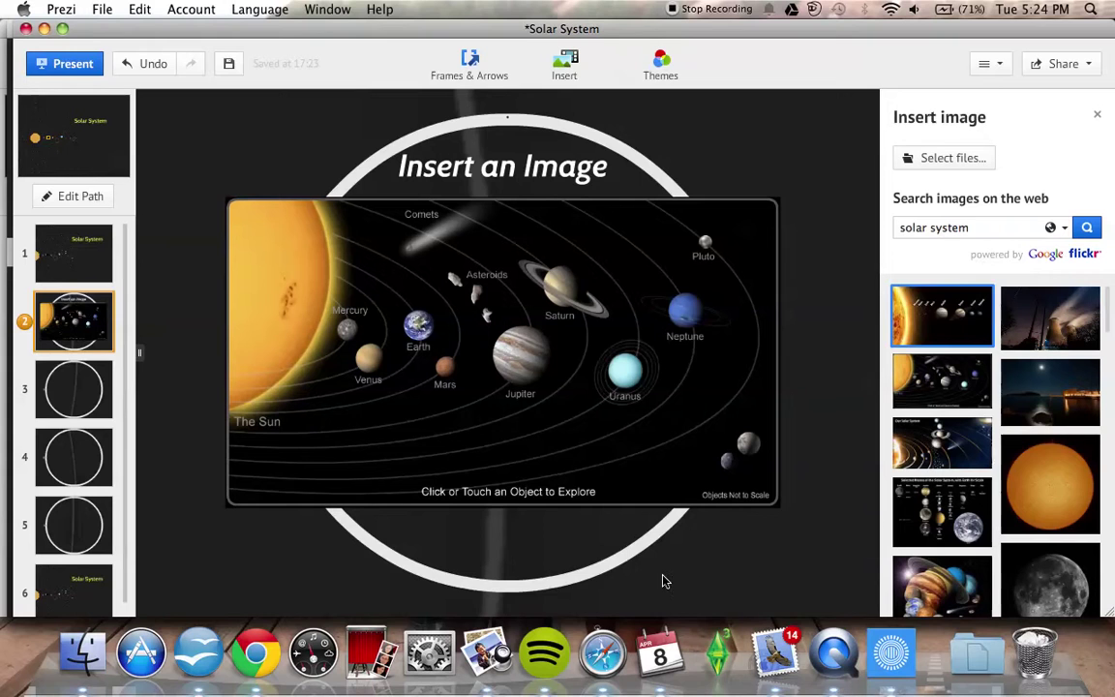
double_click(445, 534)
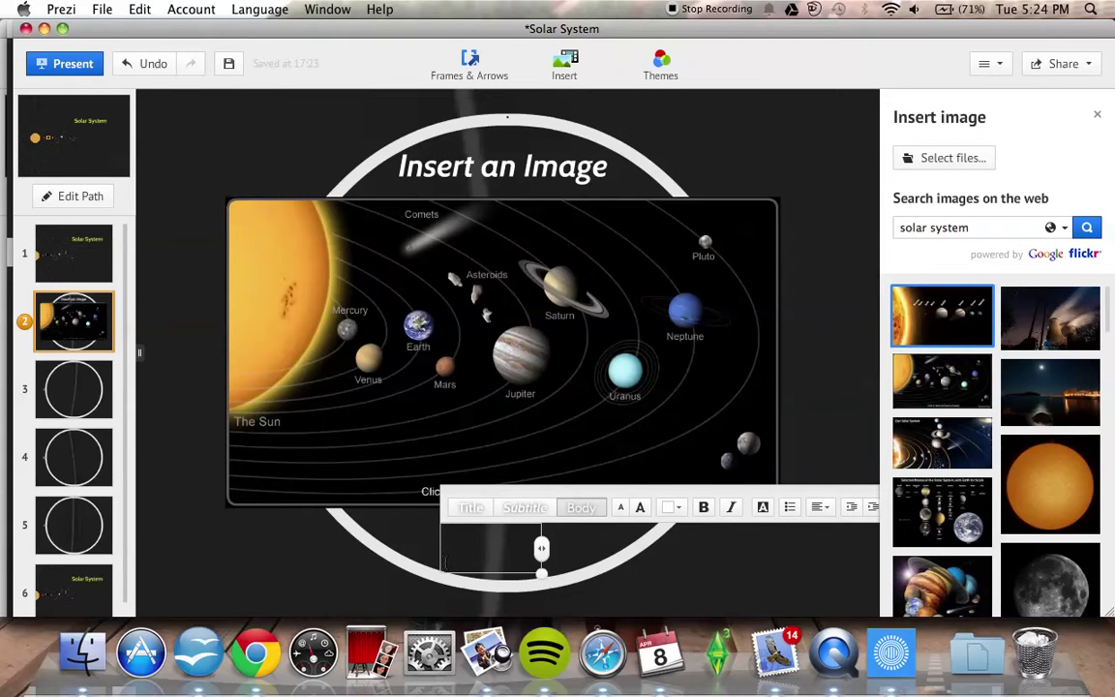
text(Rando)
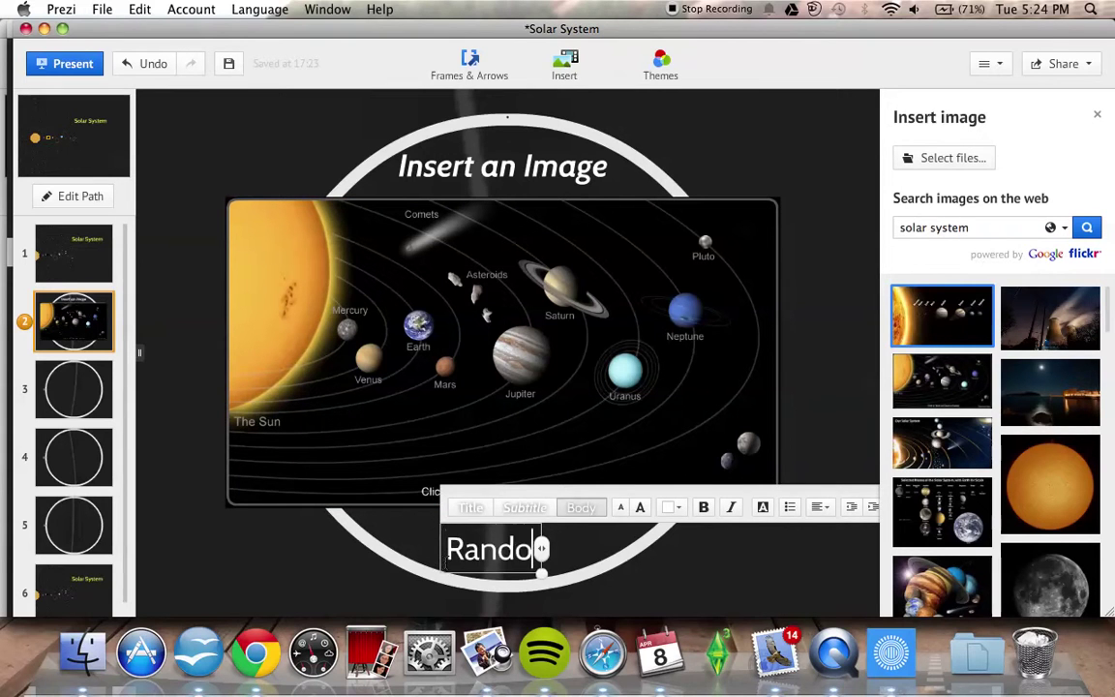
text(m fact s about pre)
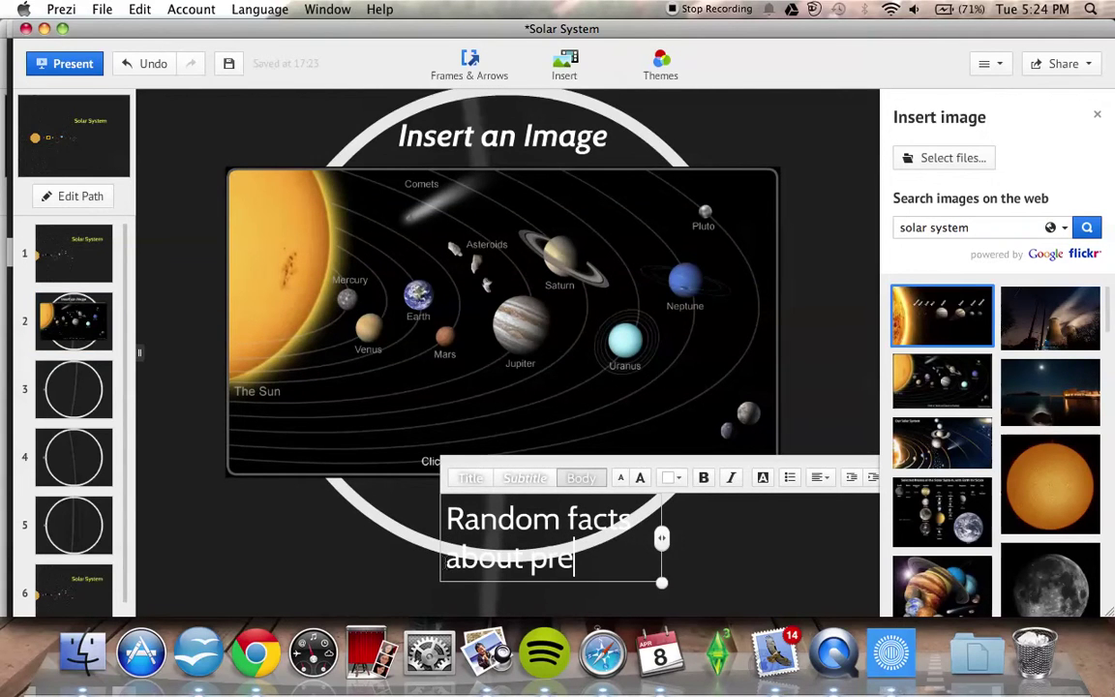
text(zi)
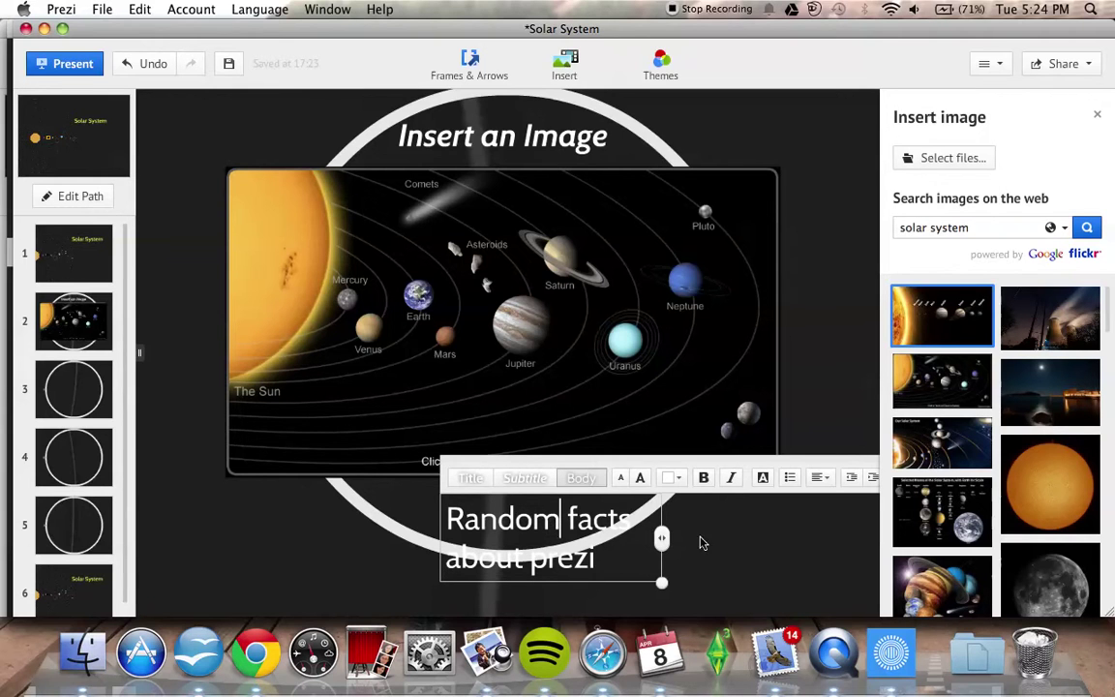
Move the "Random facts about prezi" text onto the lower middle of the solar system image
click(745, 563)
click(591, 524)
drag(592, 523, 552, 396)
click(846, 562)
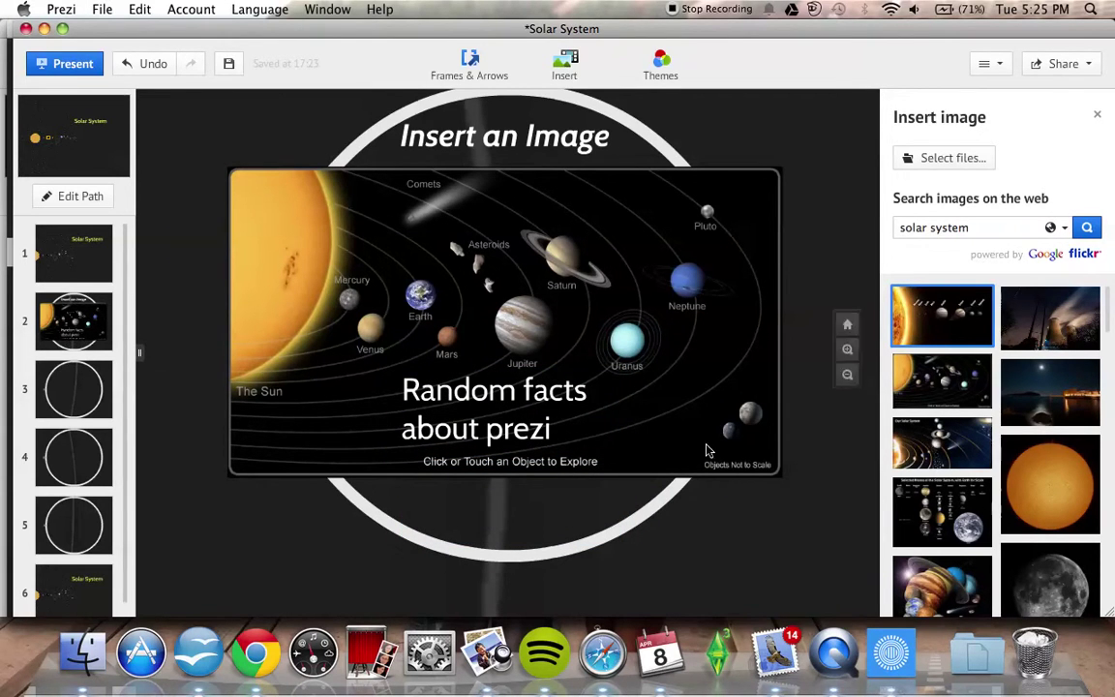
Go to frame 3 and start inserting a YouTube video there
scroll(721, 417, up, 3)
scroll(696, 421, down, 4)
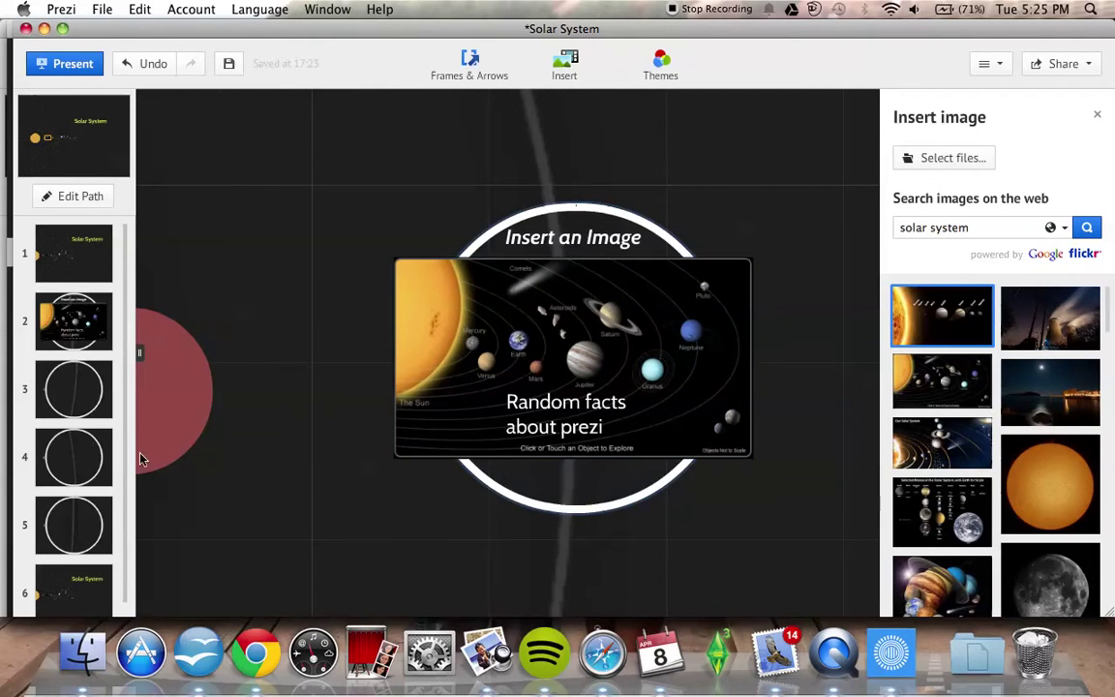
click(60, 410)
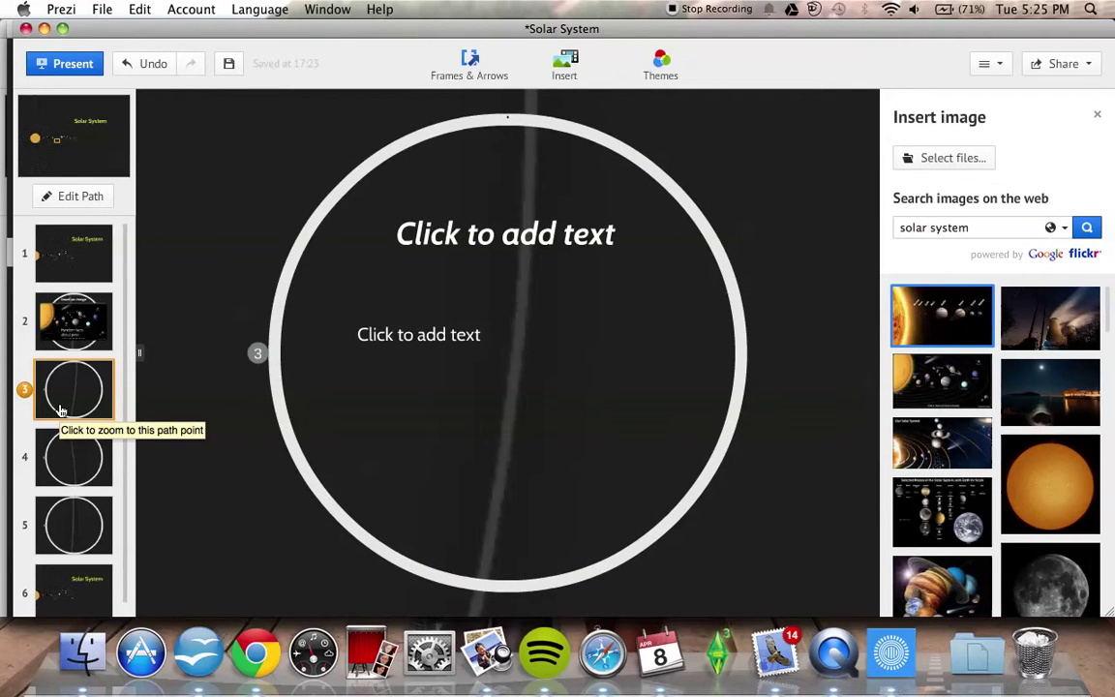
click(577, 65)
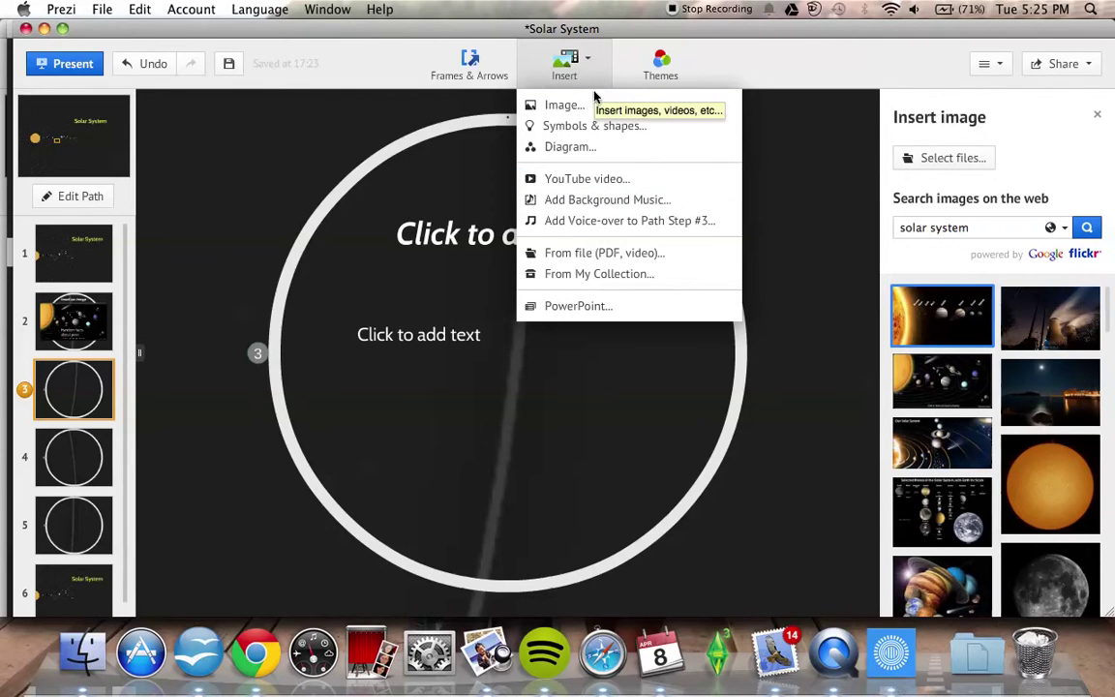
click(588, 180)
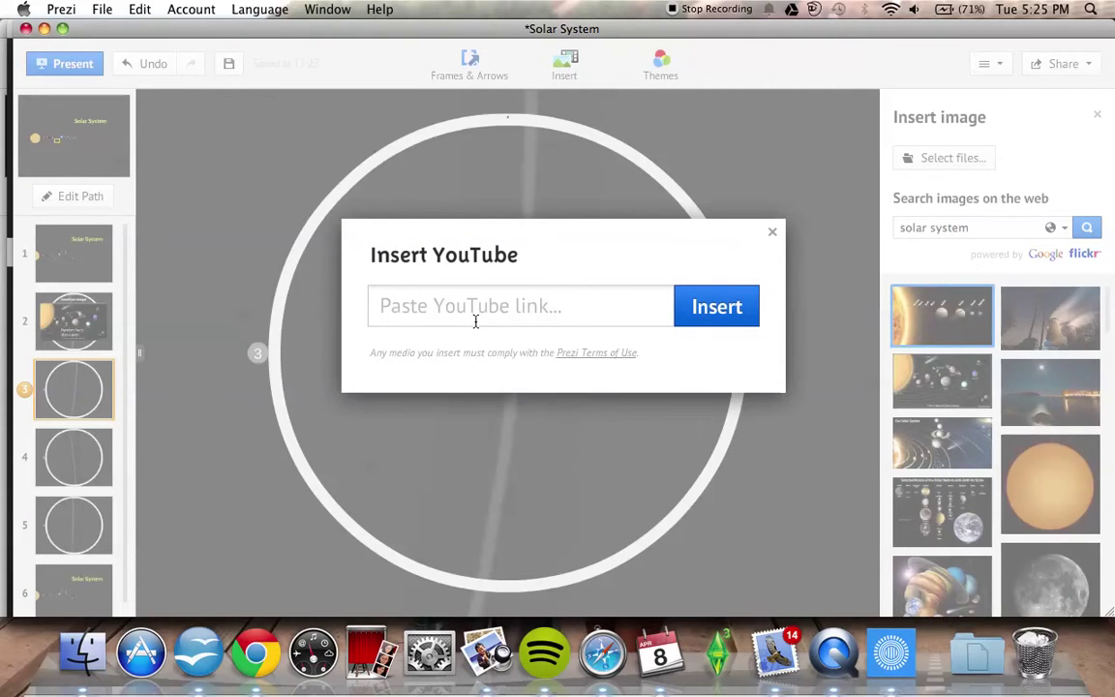
Switch to YouTube in Chrome and search for "solar system for children"
key(ctrl+Up)
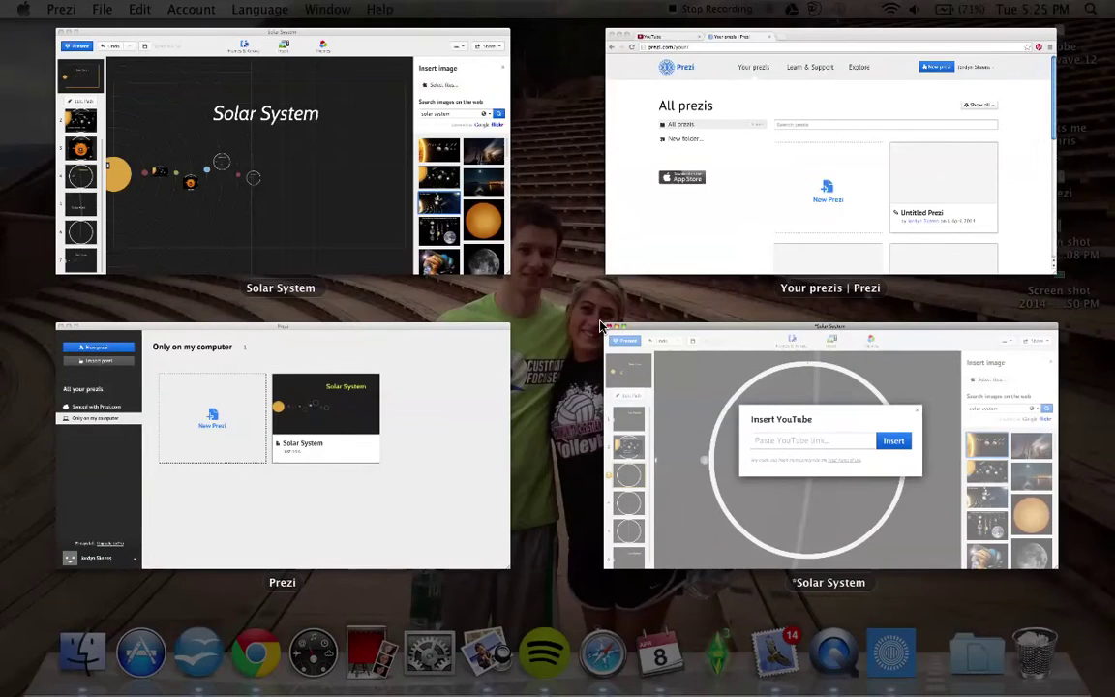
click(650, 145)
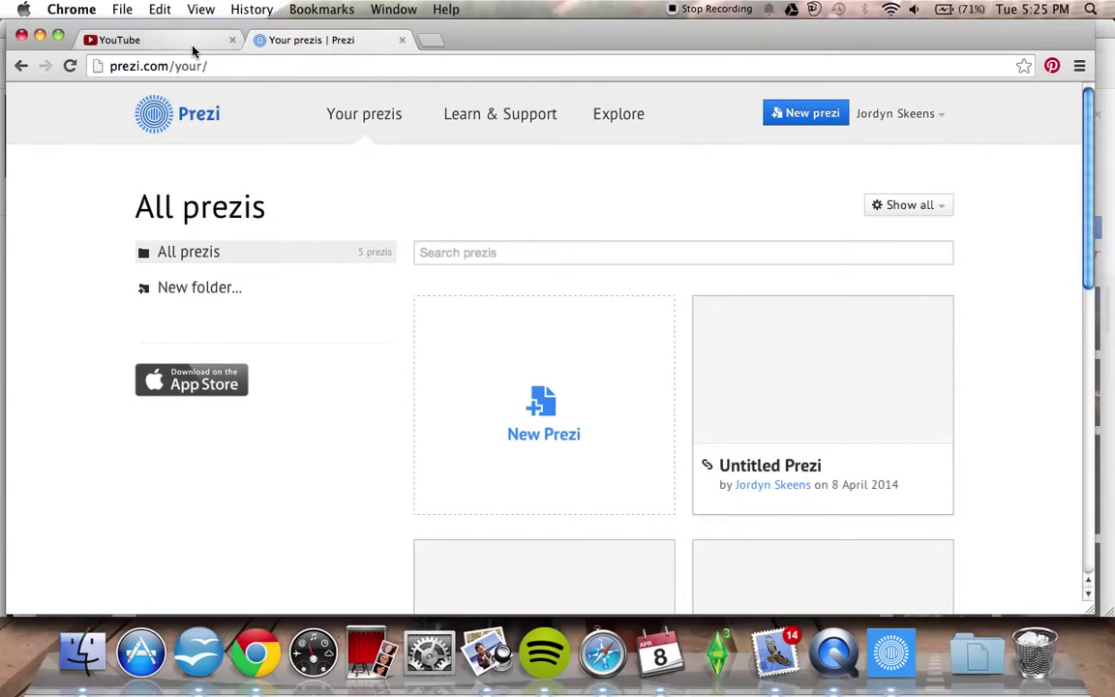
click(193, 44)
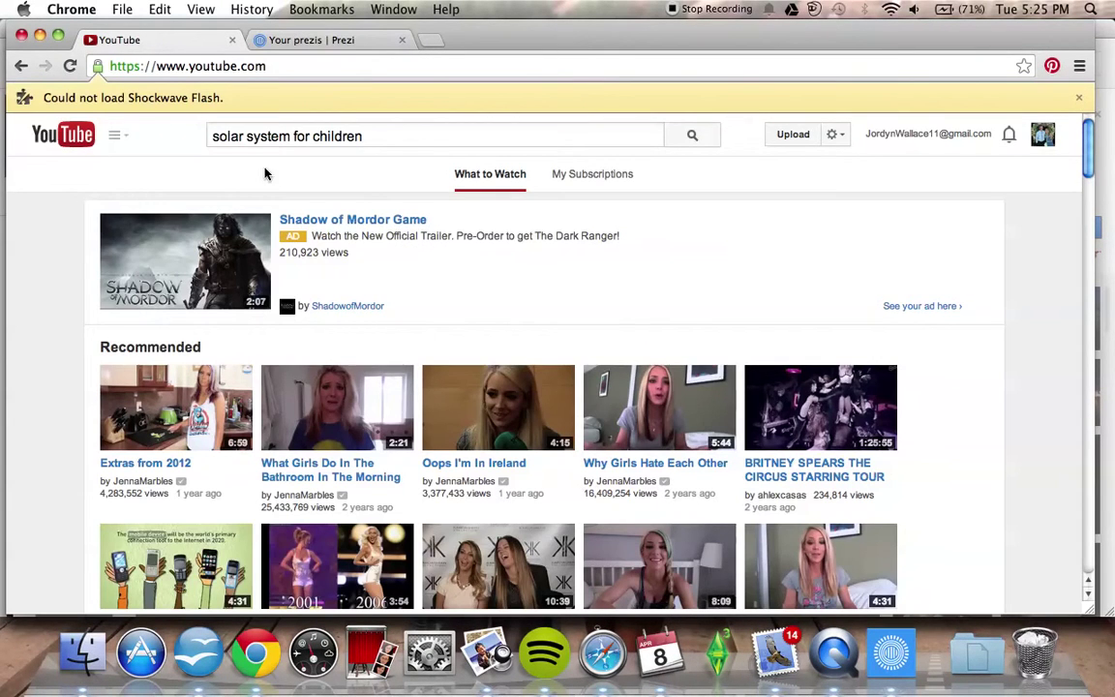
click(417, 136)
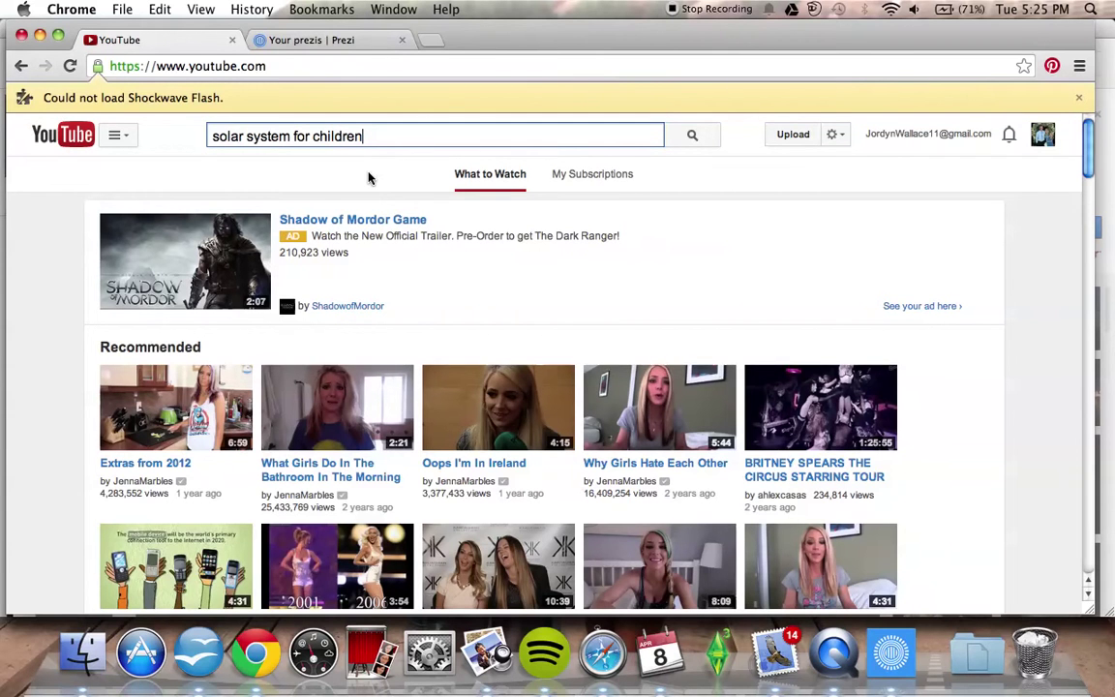
click(717, 144)
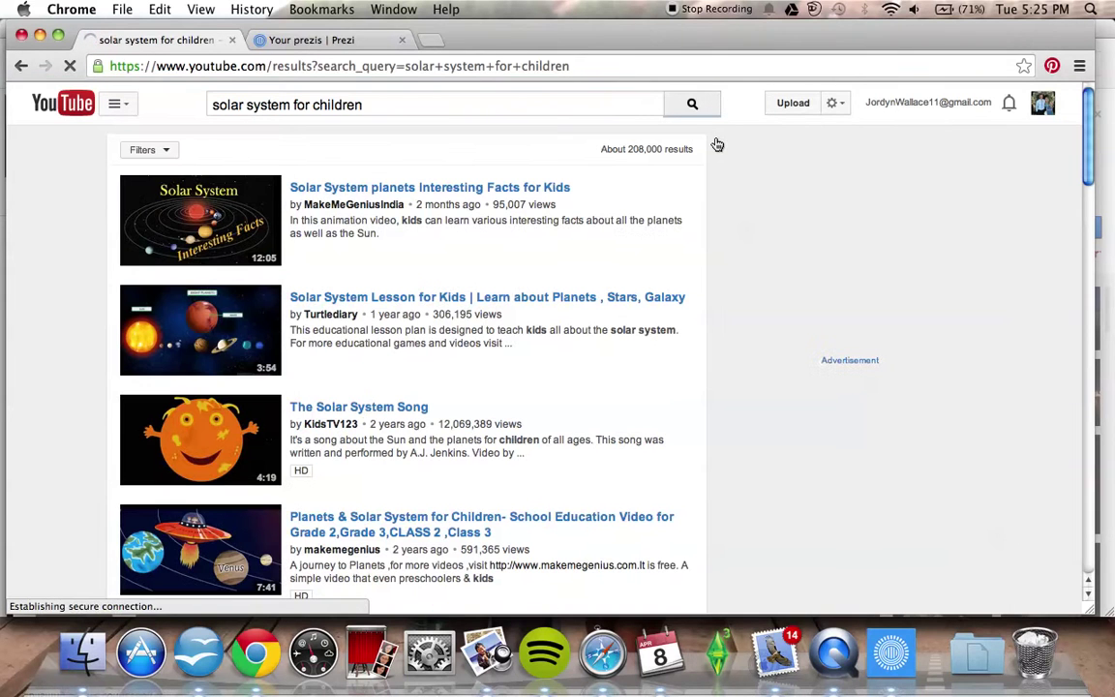
Open the video "Solar System planets Interesting Facts for Kids" and display its share link
click(231, 440)
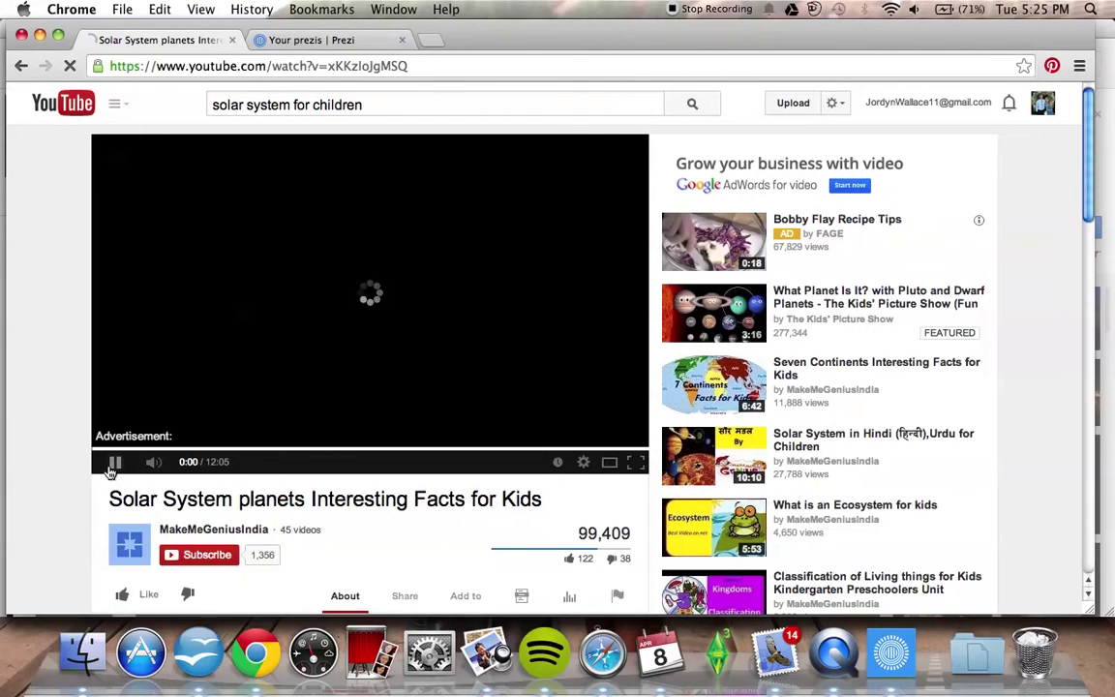
scroll(53, 489, down, 4)
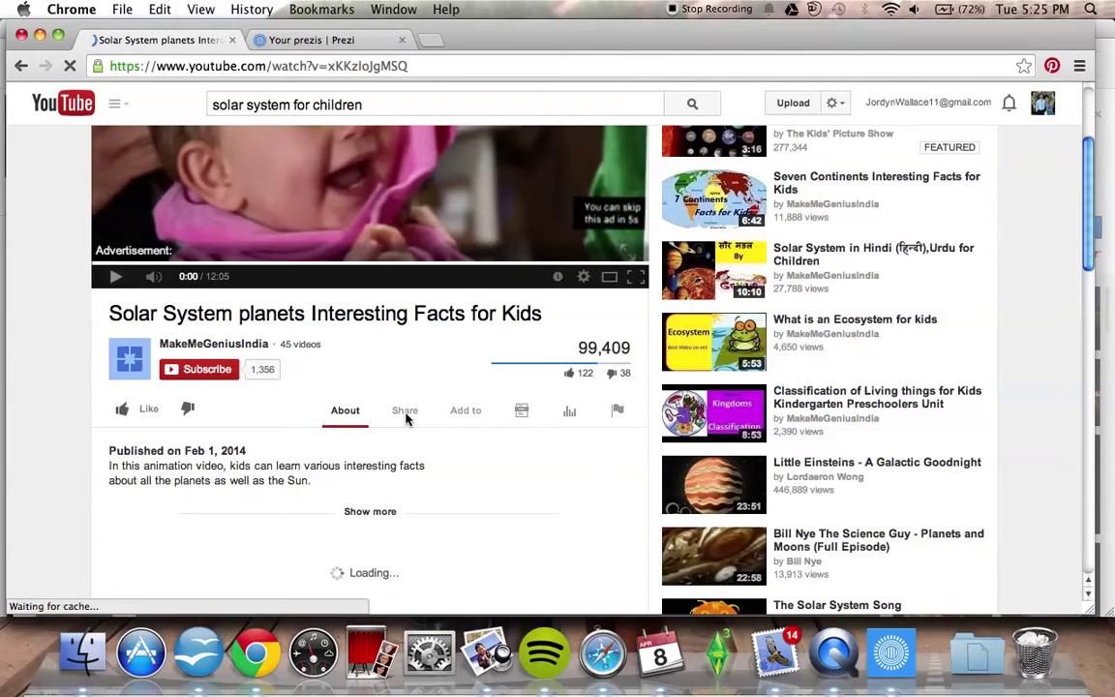
click(404, 414)
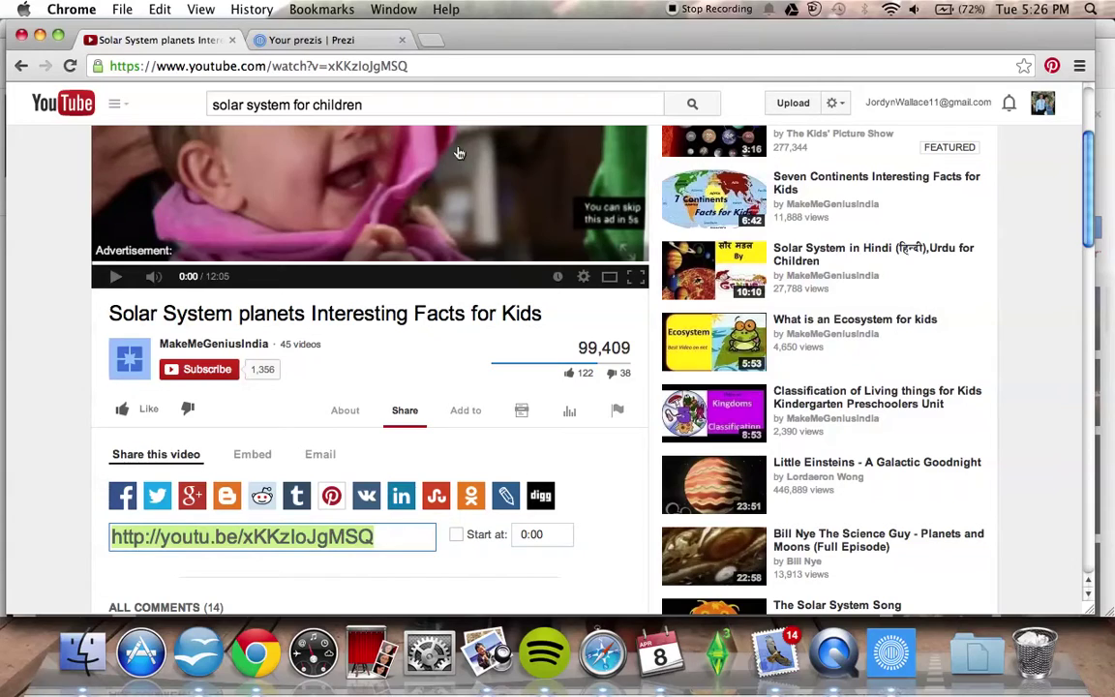
key(ctrl+Up)
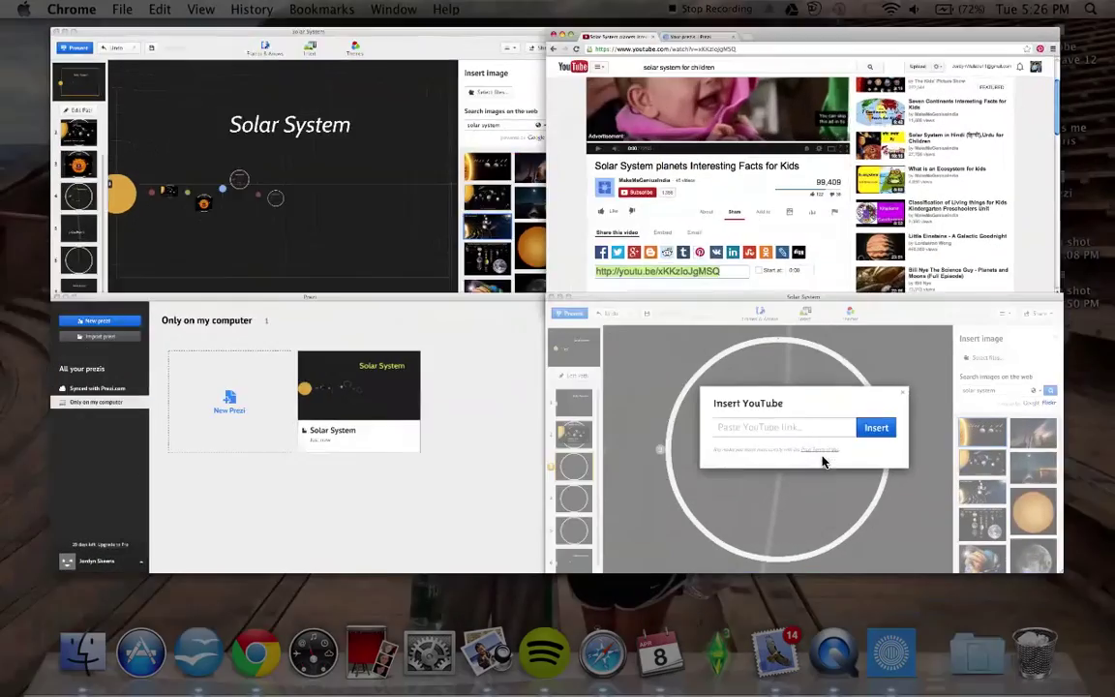
click(823, 461)
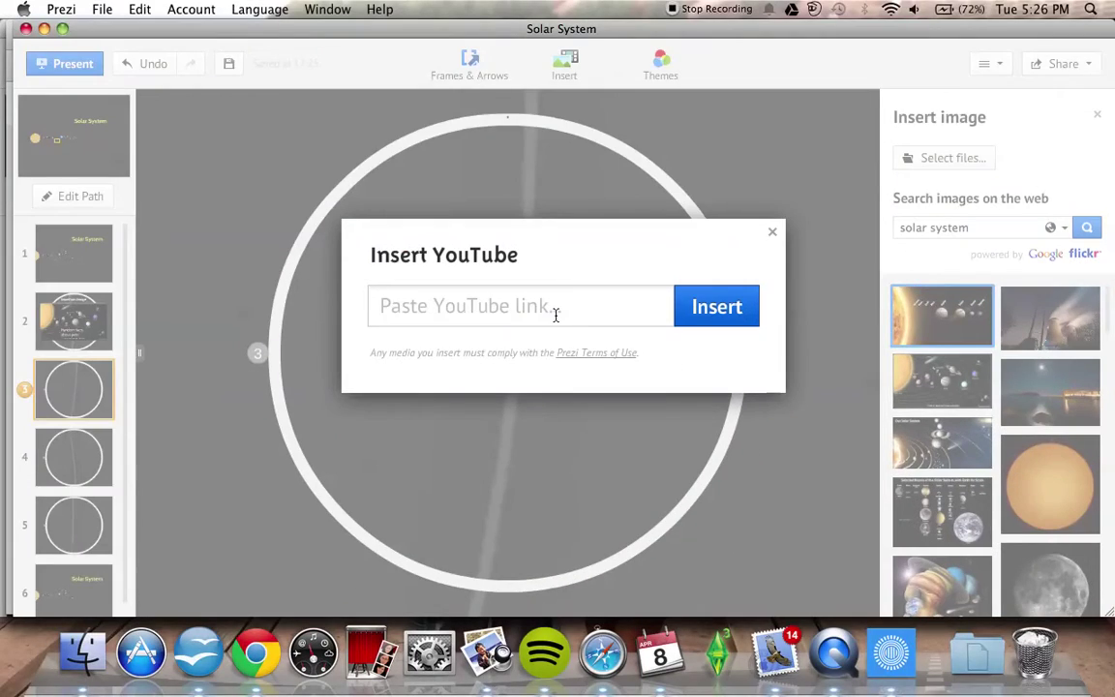
text(http://youtu.be/xKKzIoJgMSQ)
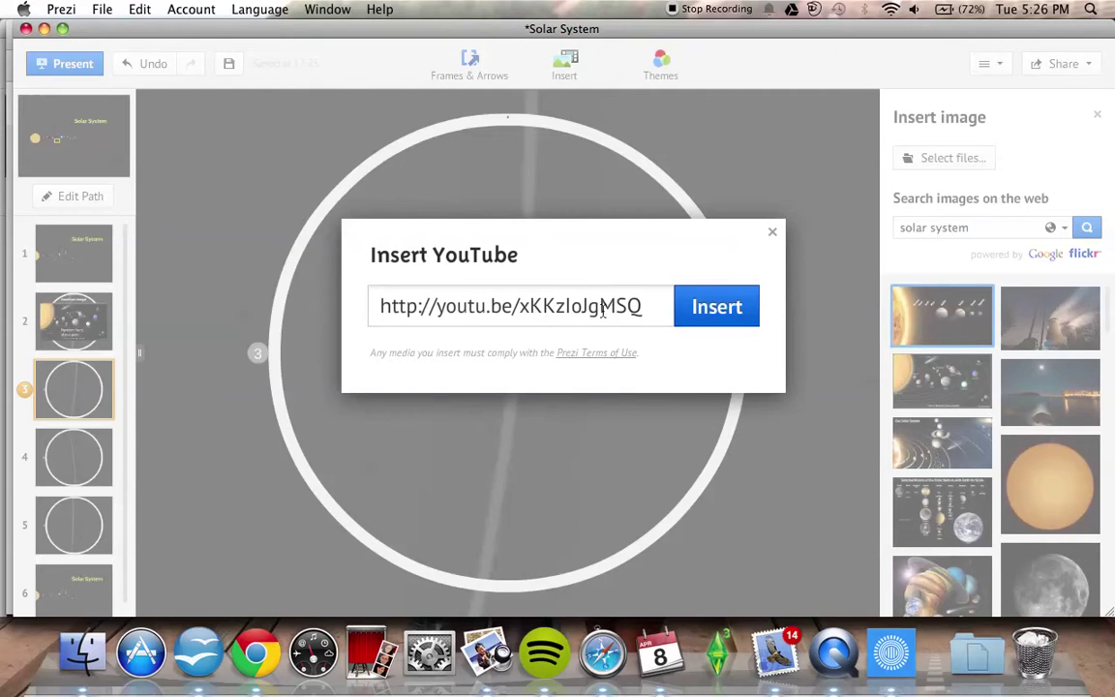
click(705, 318)
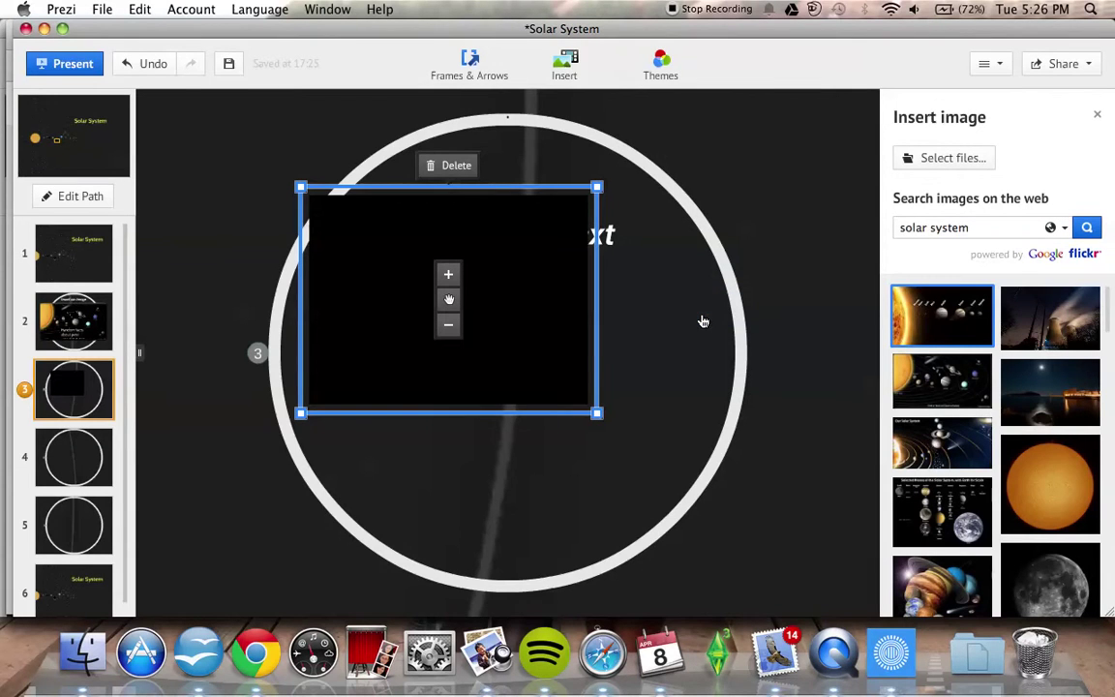
Enlarge the inserted video to span the width of frame 3's circle and centre it over the circle
drag(599, 416, 717, 502)
click(608, 431)
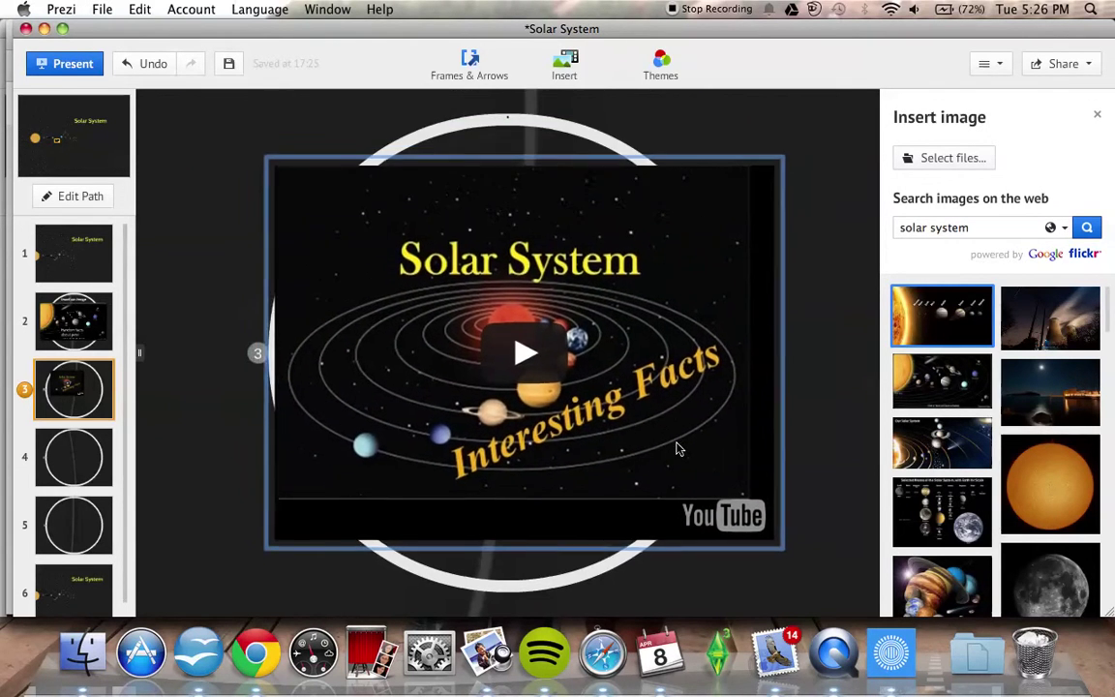
click(647, 445)
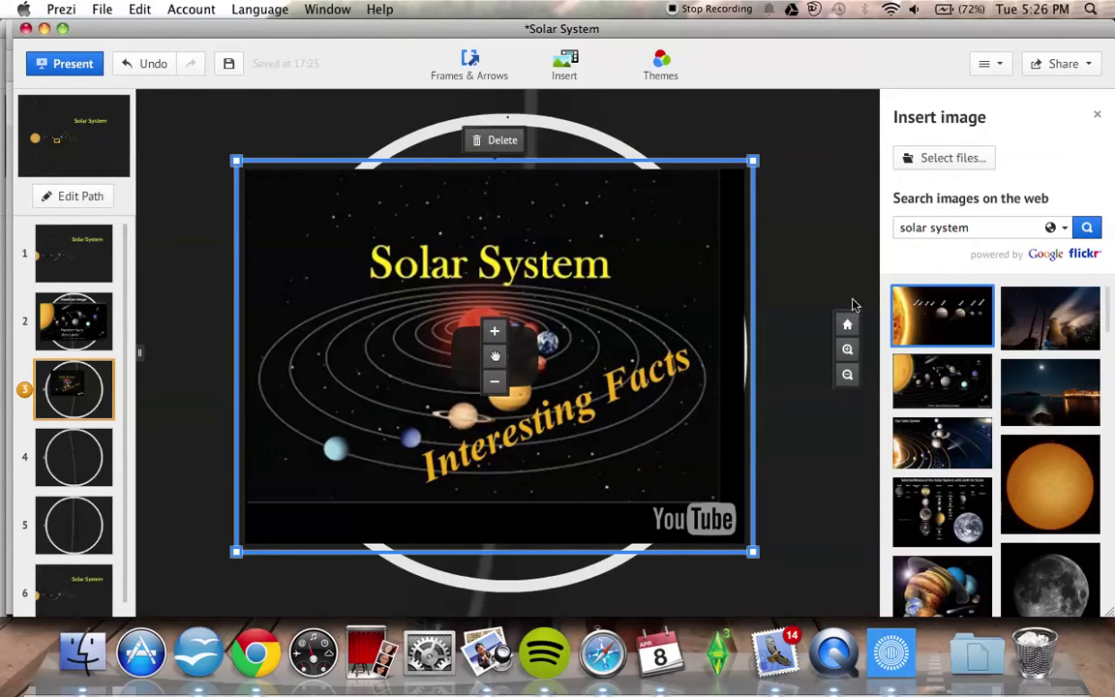
click(799, 253)
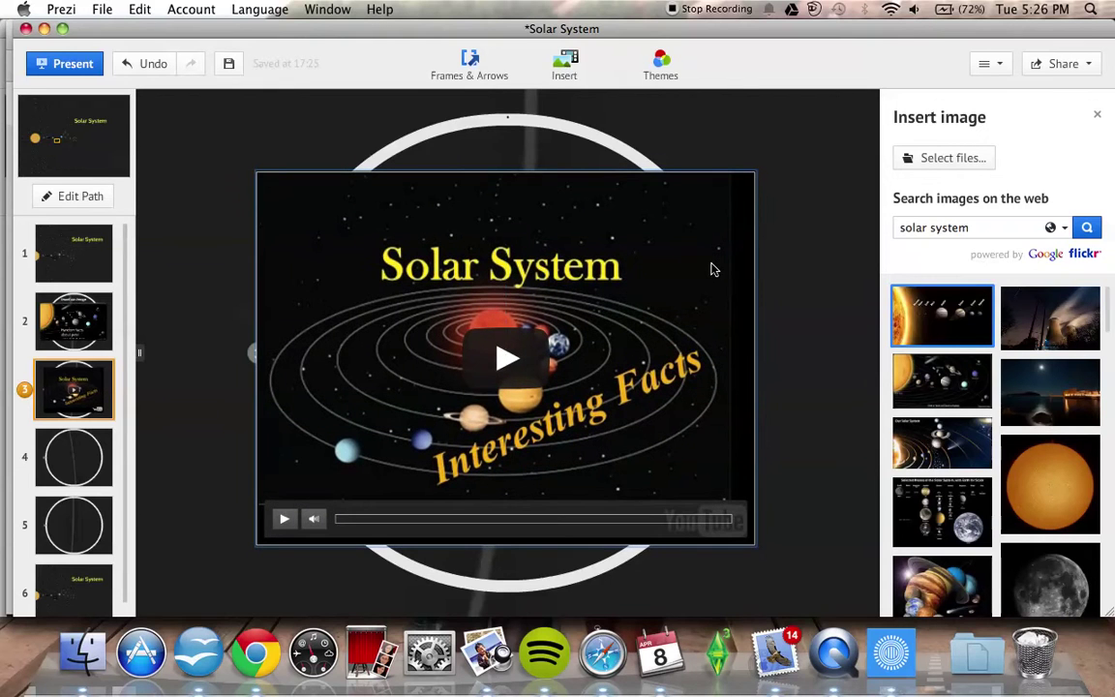
Add the text "Video insert" just above the video inside frame 3's circle
click(795, 265)
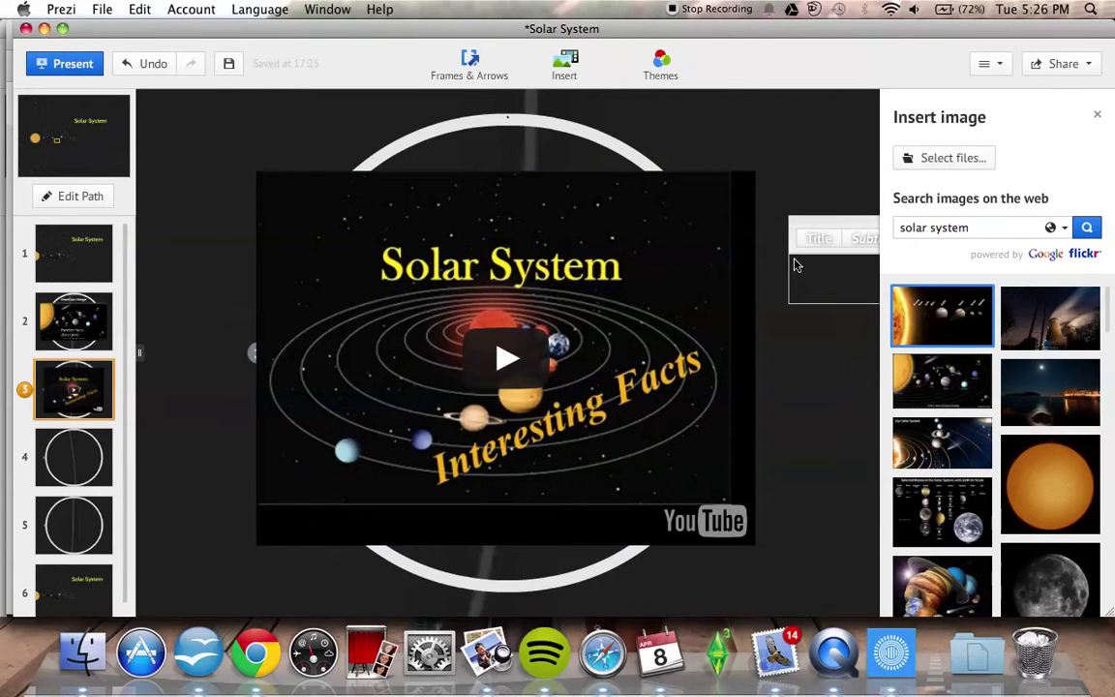
click(792, 432)
drag(800, 390, 511, 194)
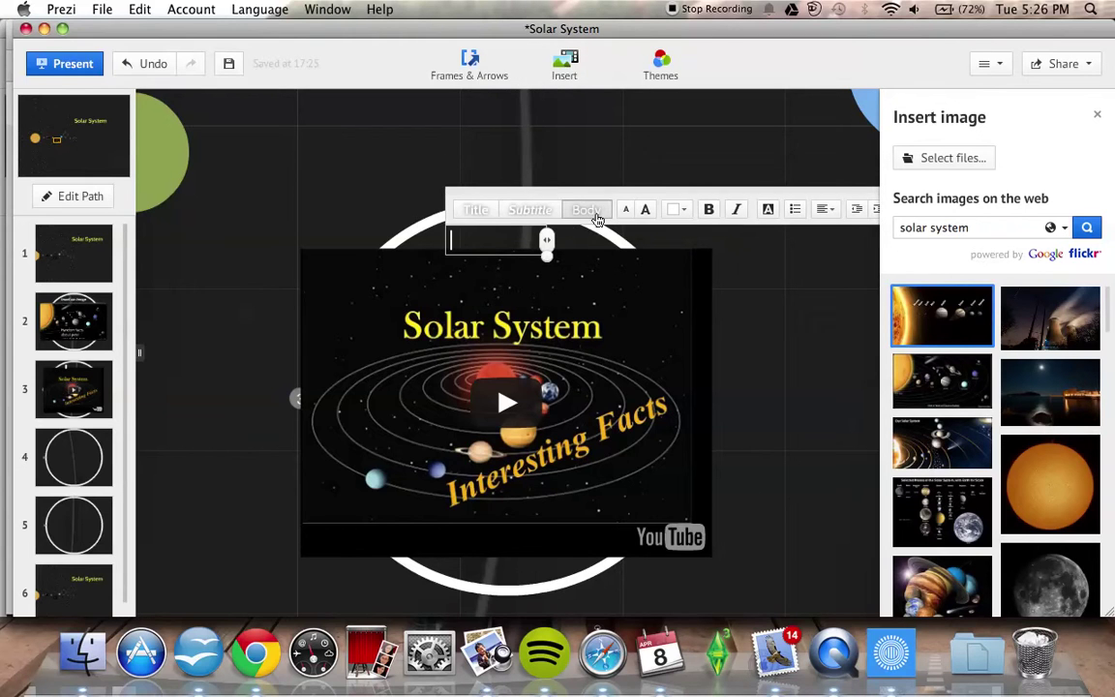
click(484, 215)
text(Video insert)
click(762, 299)
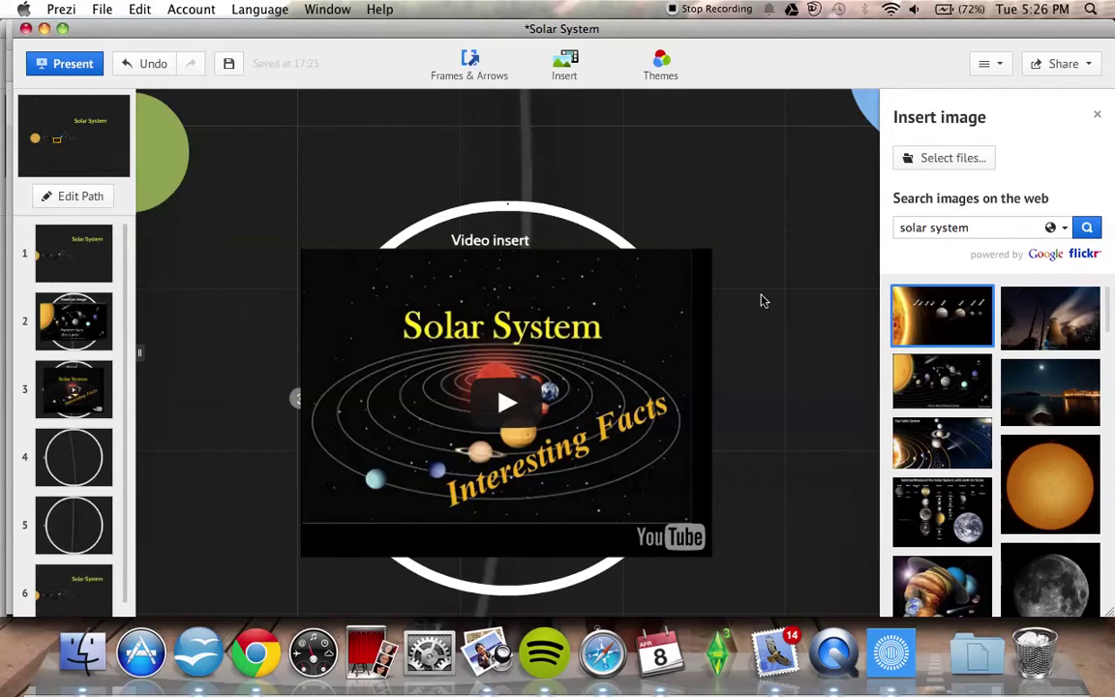
Go to frame 4 and draw a wide bracket frame in the lower part of its circle
click(85, 473)
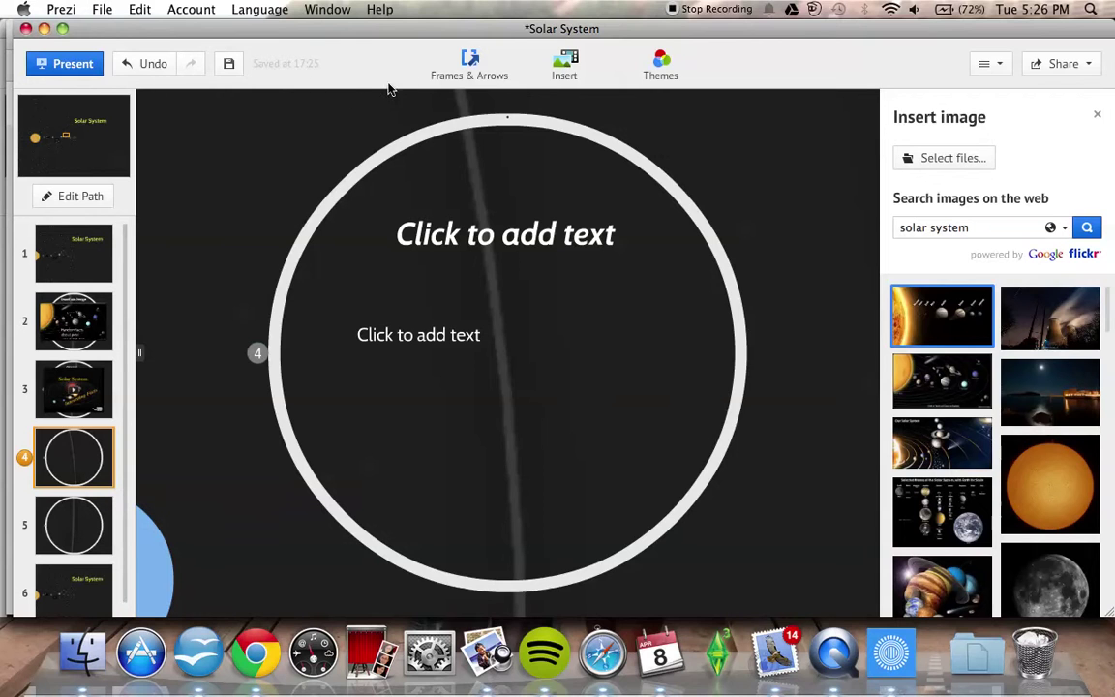
click(466, 75)
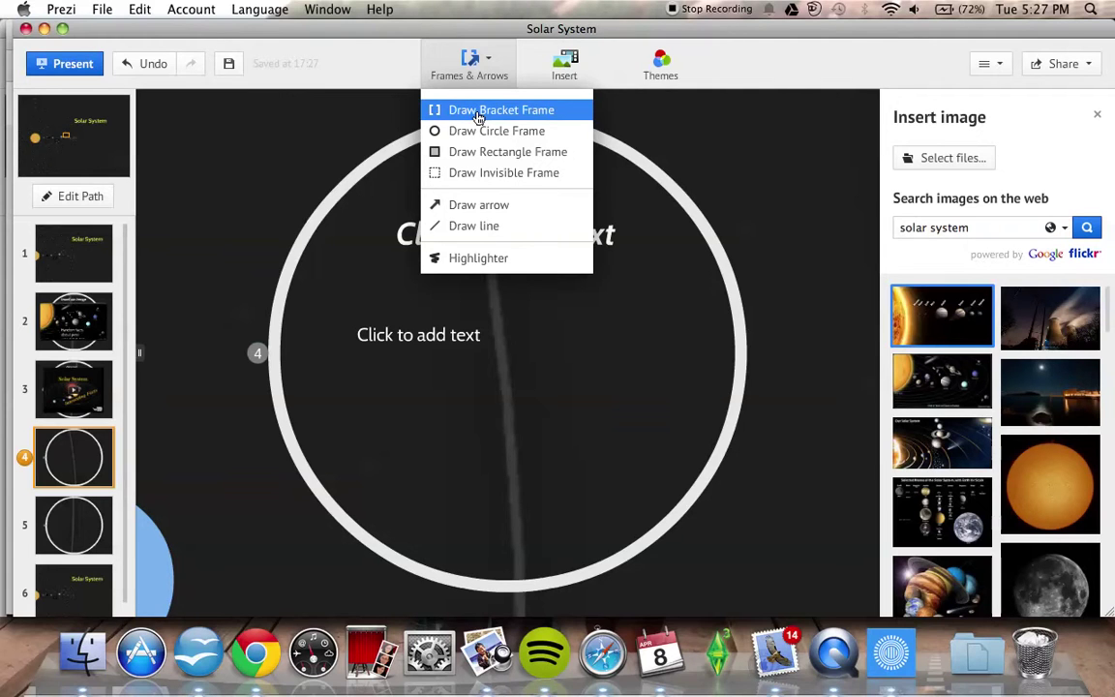
click(477, 112)
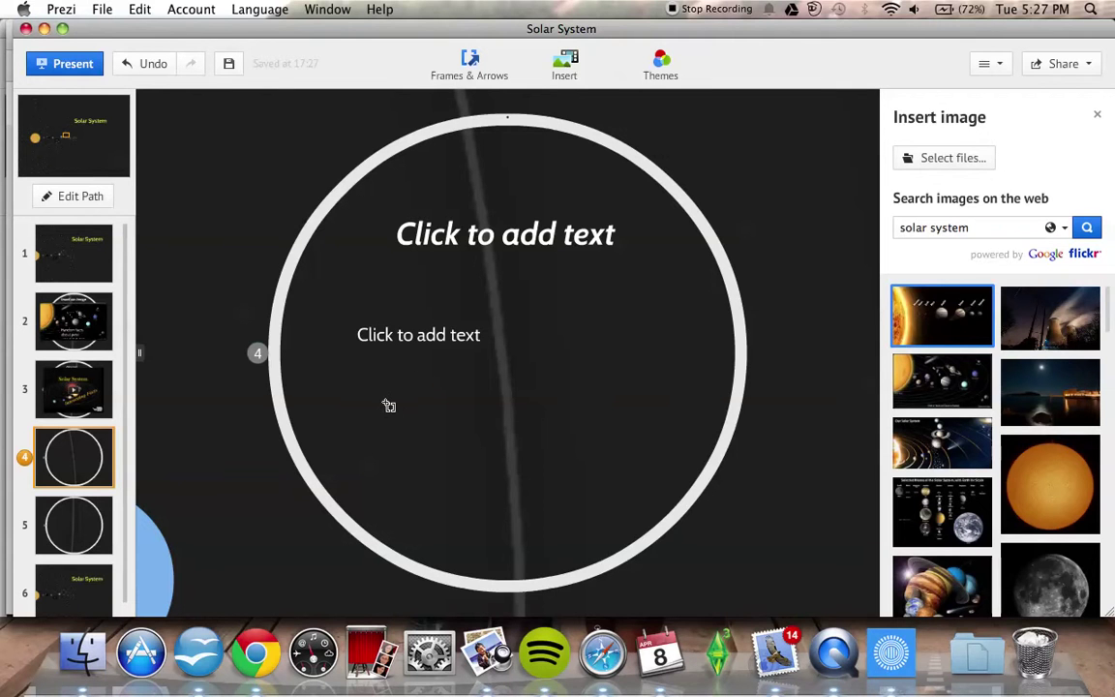
drag(387, 408, 664, 519)
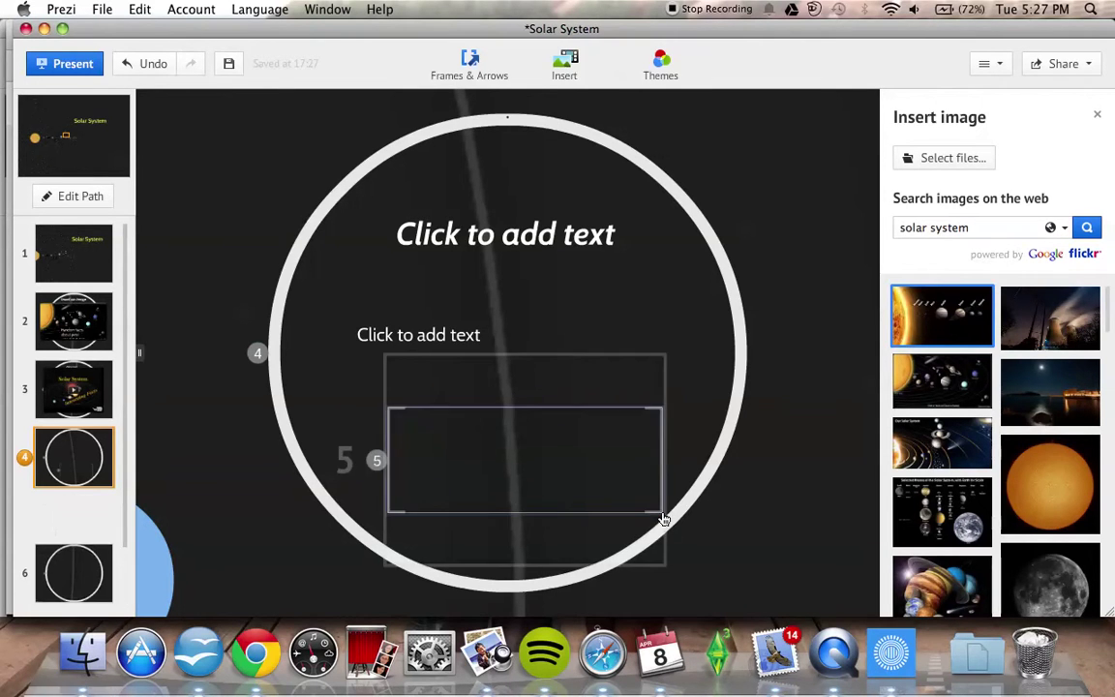
Add the text "Side facts" inside the new bracket frame
click(534, 471)
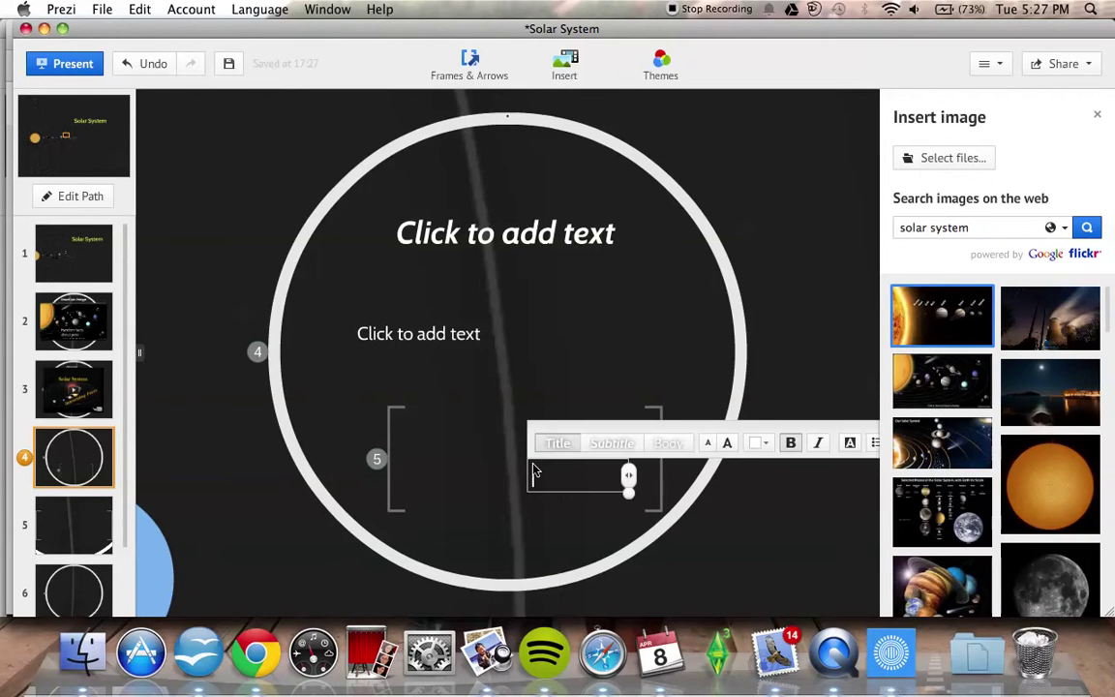
click(440, 466)
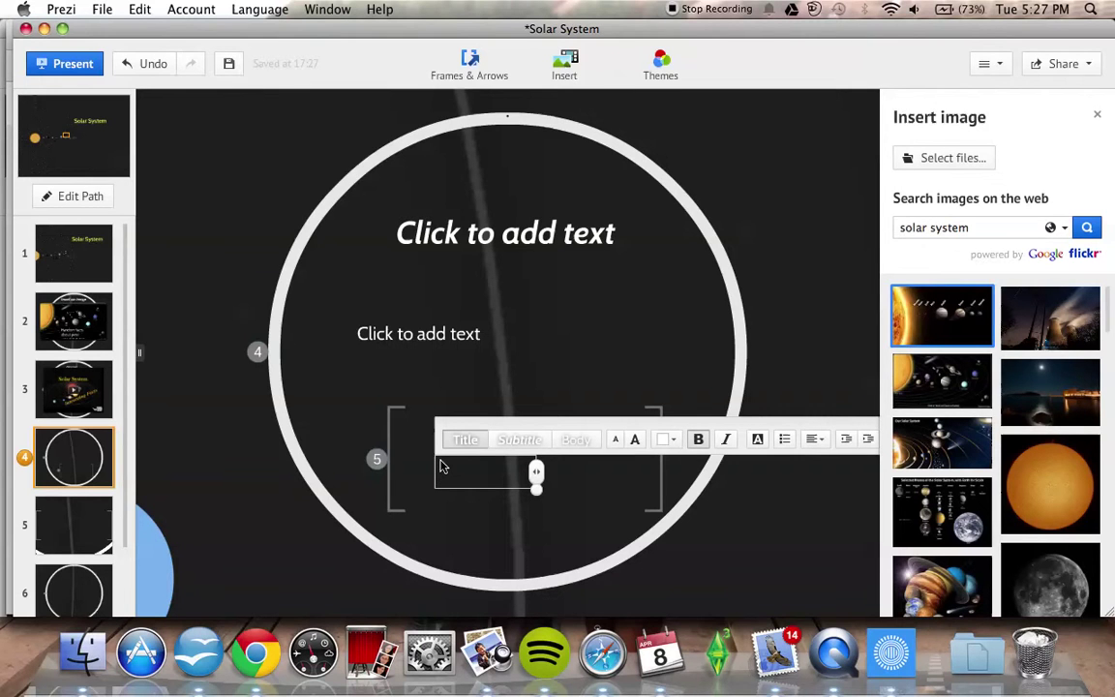
text(Side facts)
click(462, 550)
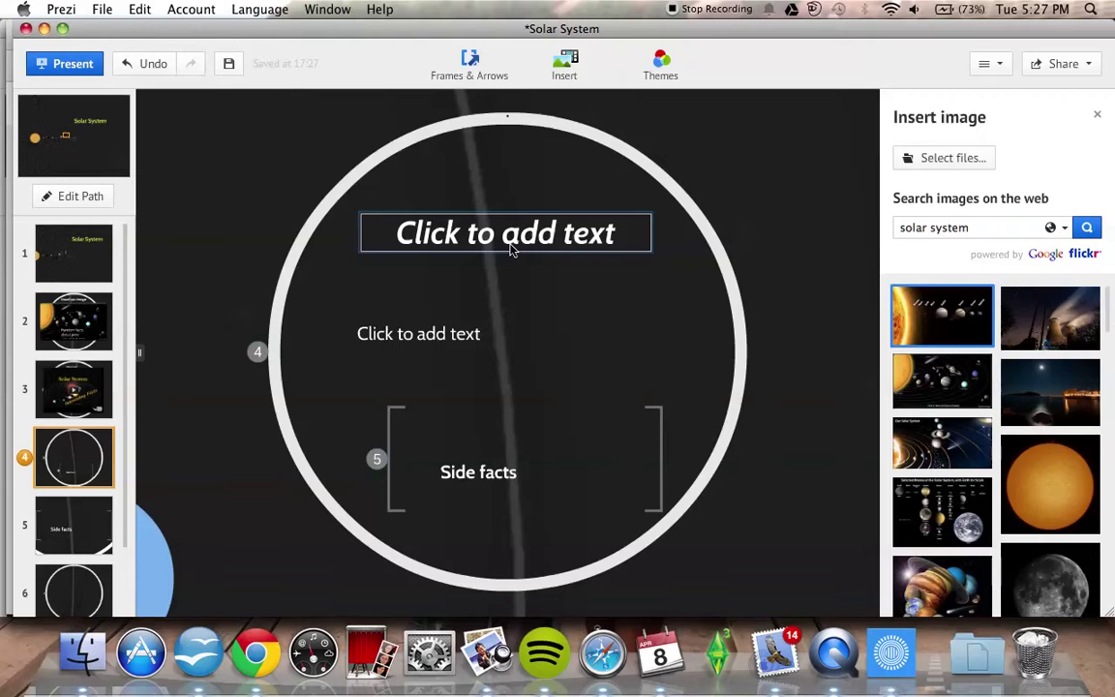
Draw an arrow from outside the circle's lower left to the bracket frame's left edge and colour it orange
click(501, 76)
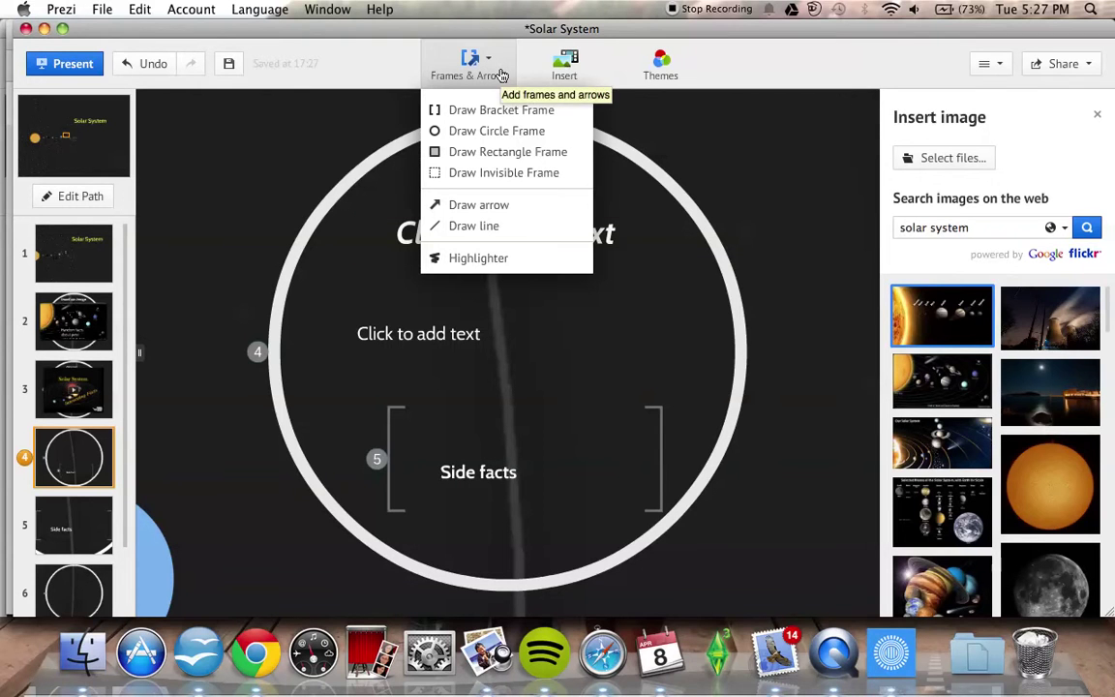
click(489, 203)
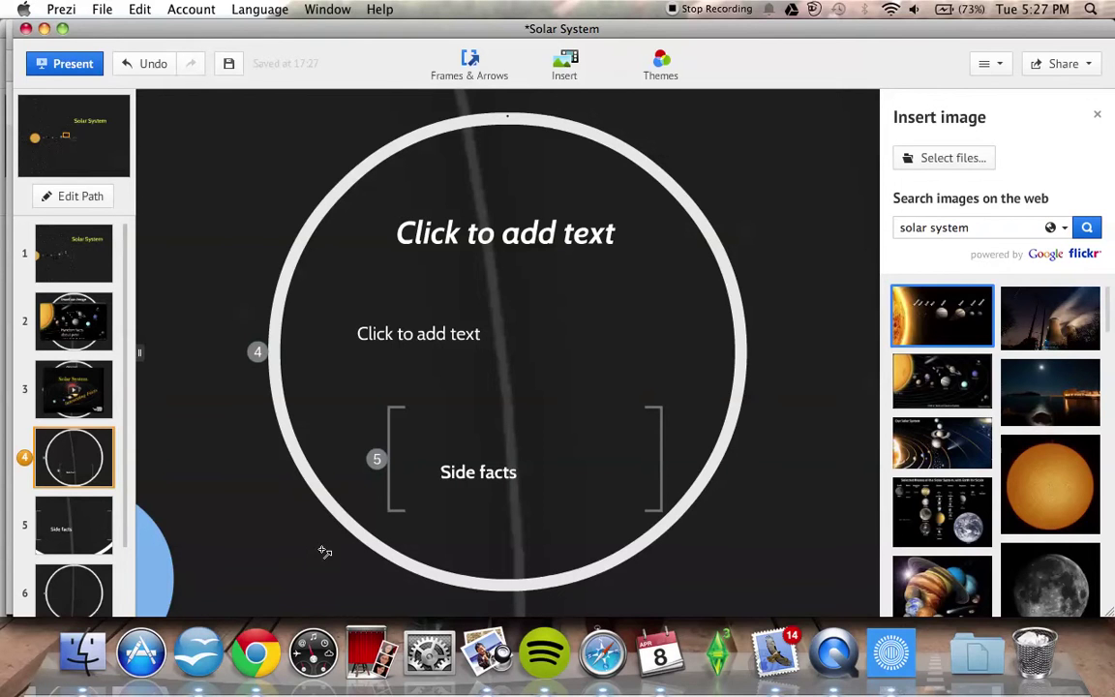
mouse_move(301, 524)
mouse_down()
mouse_move(335, 524)
mouse_move(366, 497)
mouse_move(378, 473)
mouse_move(368, 460)
mouse_move(393, 484)
mouse_up()
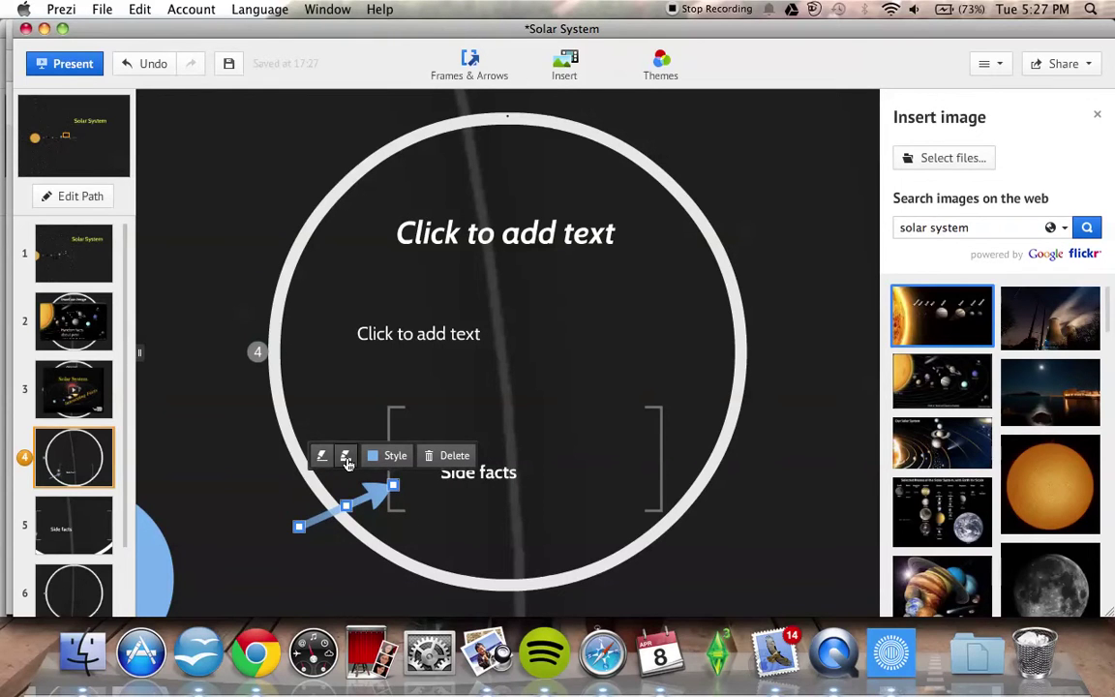
click(372, 462)
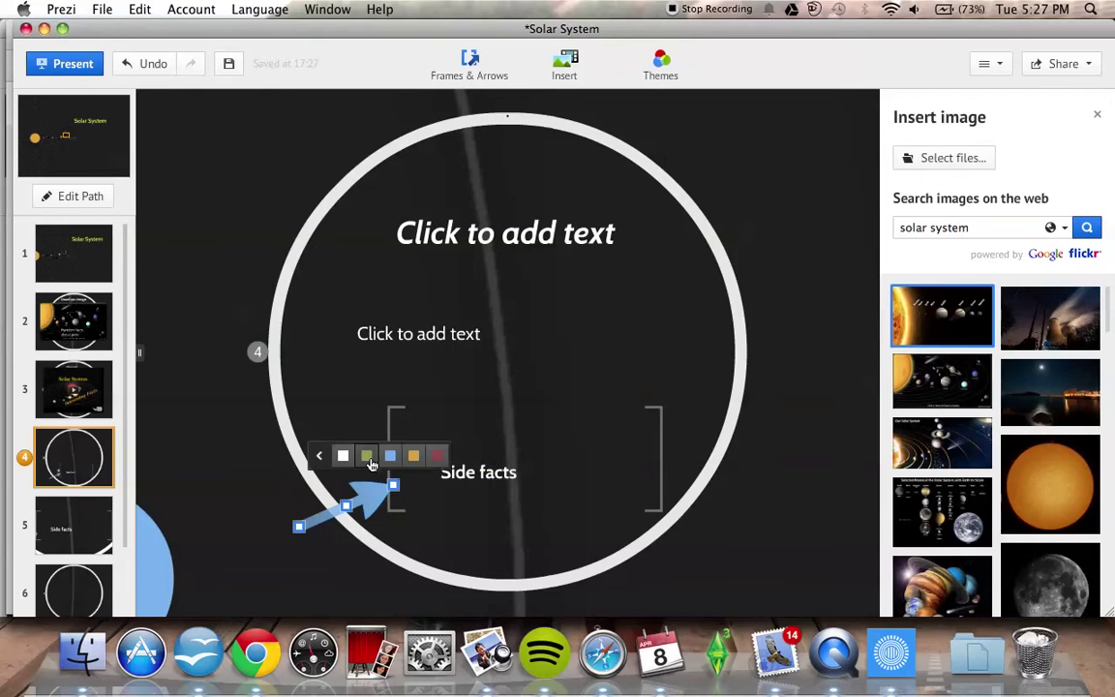
click(413, 455)
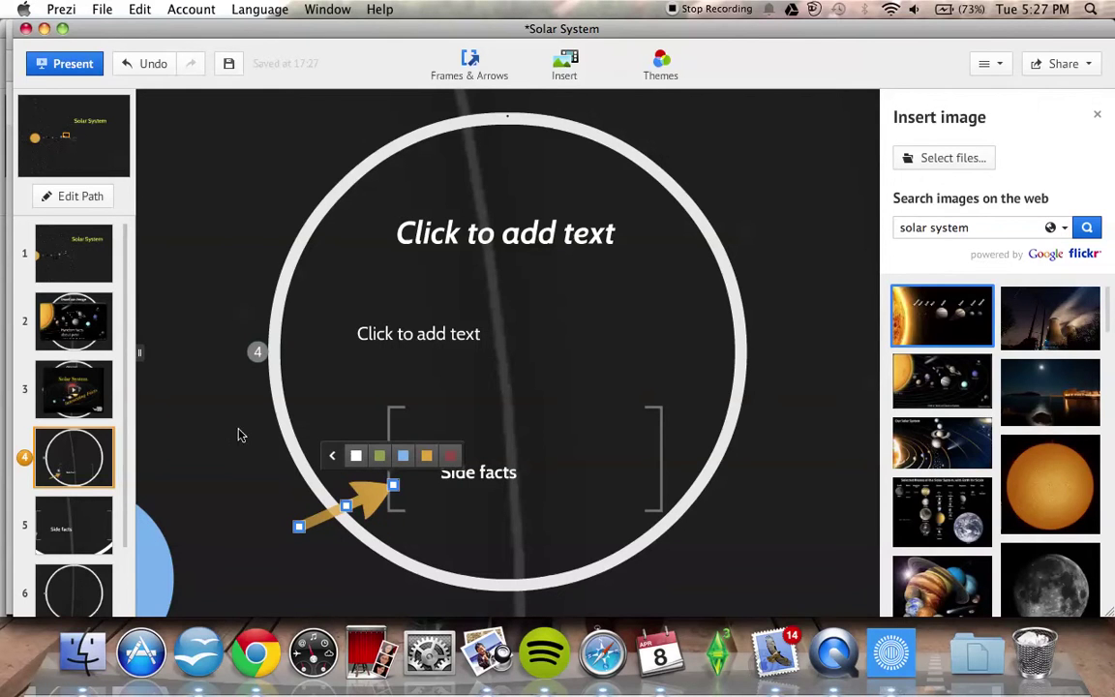
click(677, 153)
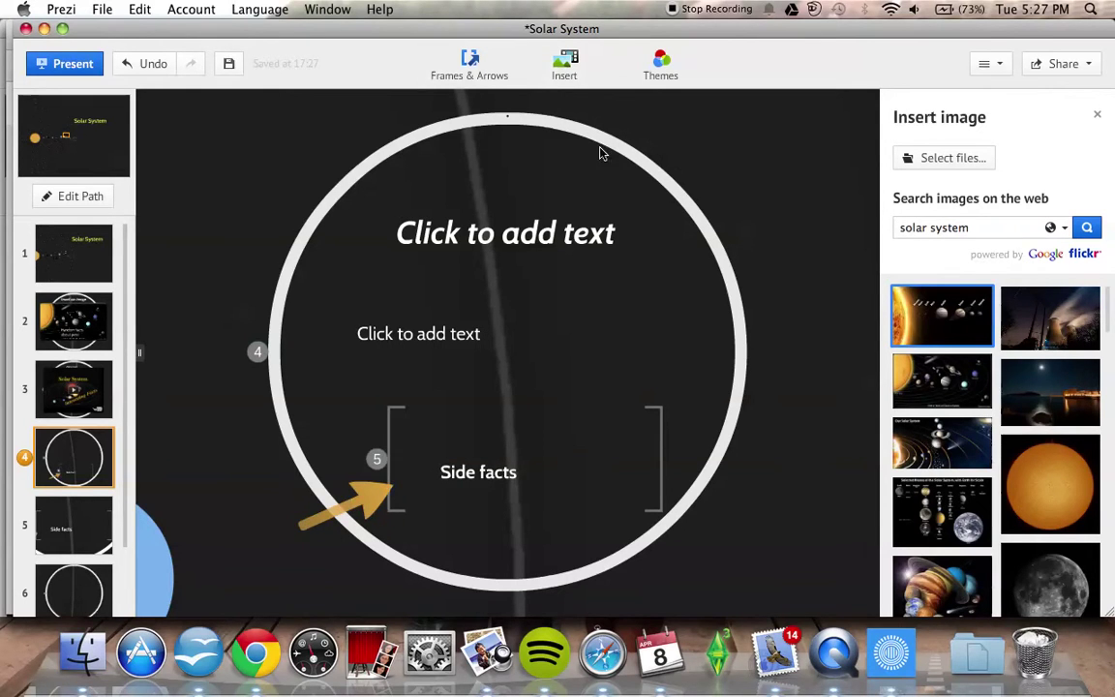
Draw a horizontal line directly beneath frame 4's title placeholder and colour it dark red
click(472, 75)
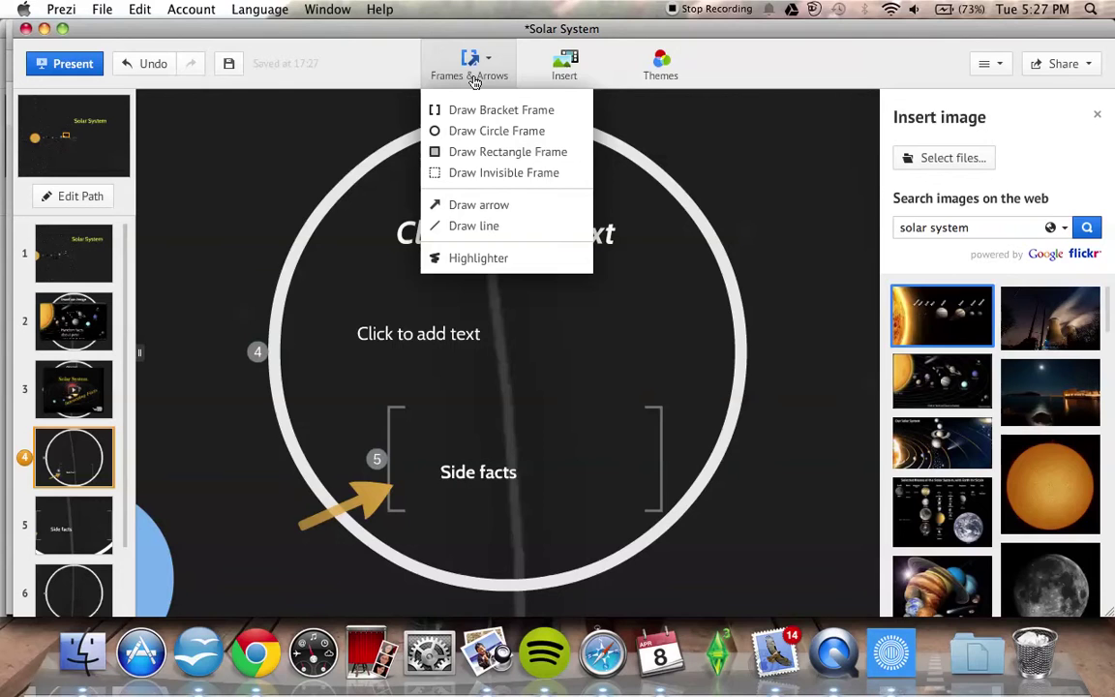
click(496, 225)
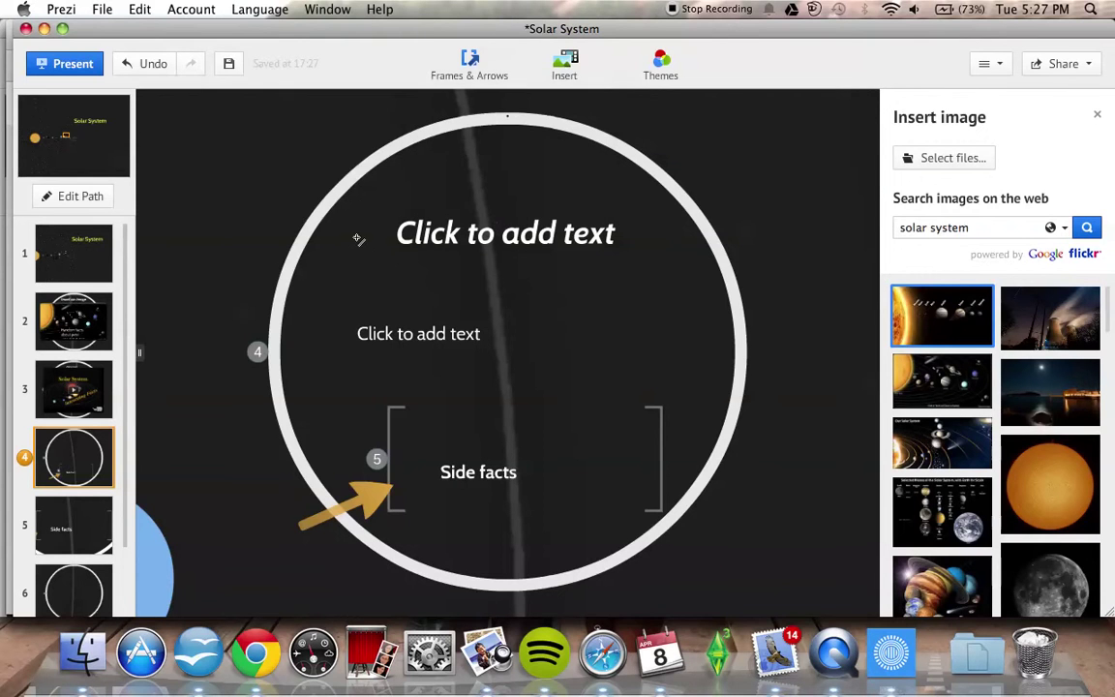
drag(396, 263, 614, 265)
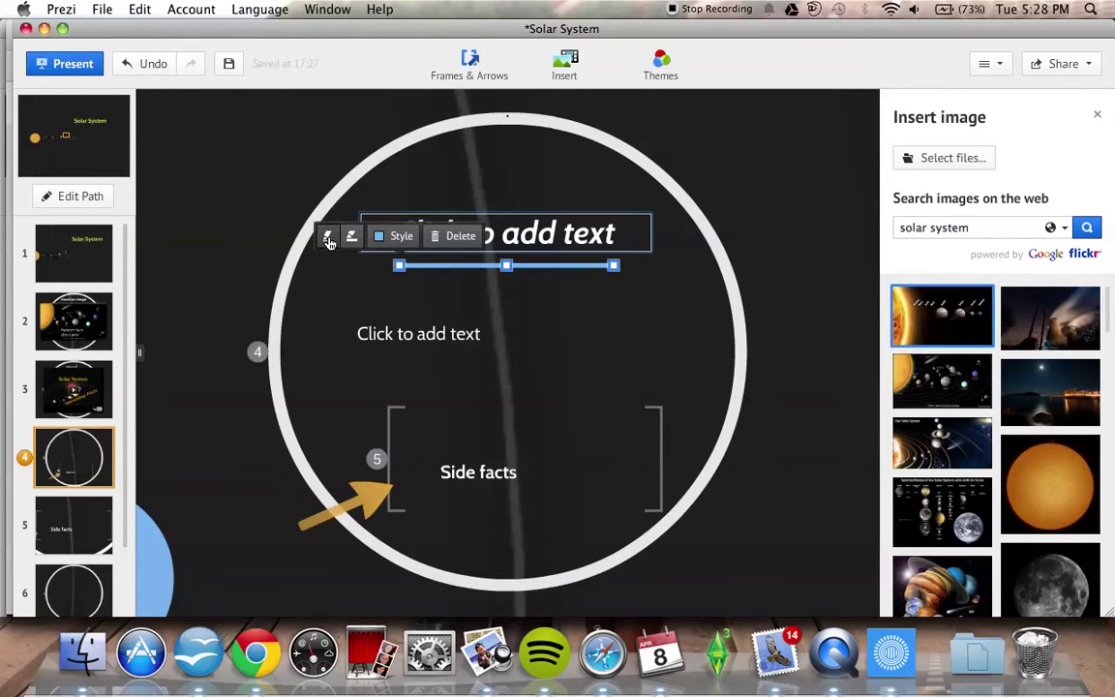
click(398, 236)
click(439, 237)
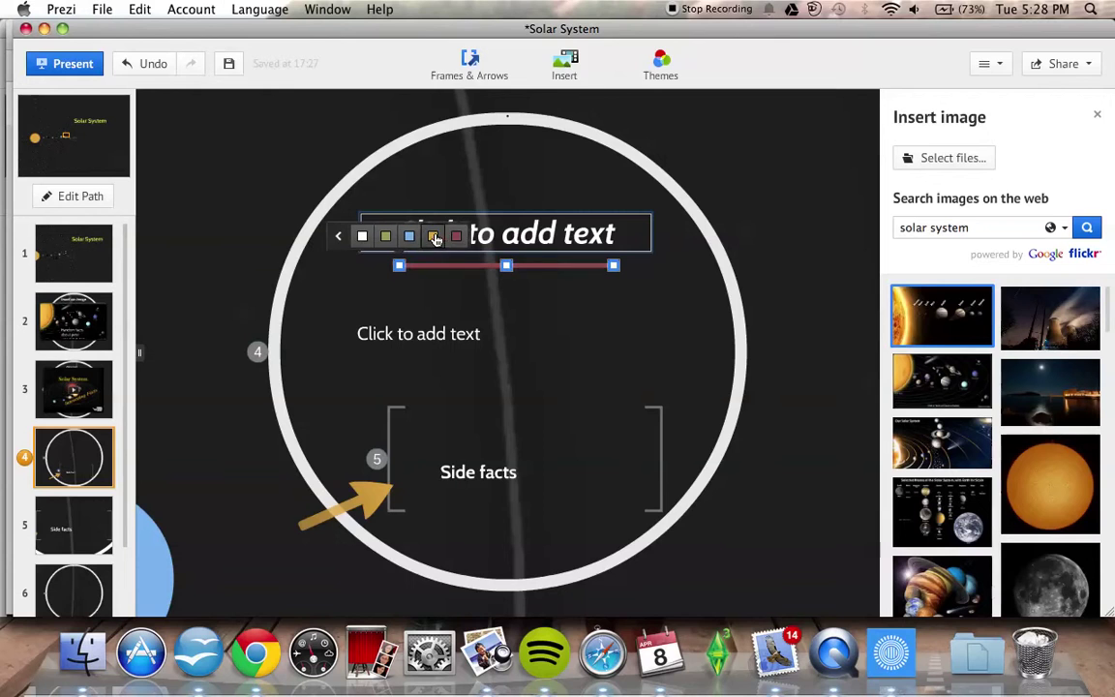
Mark frame 4's body text placeholder with the yellow Highlighter along its full length
click(502, 68)
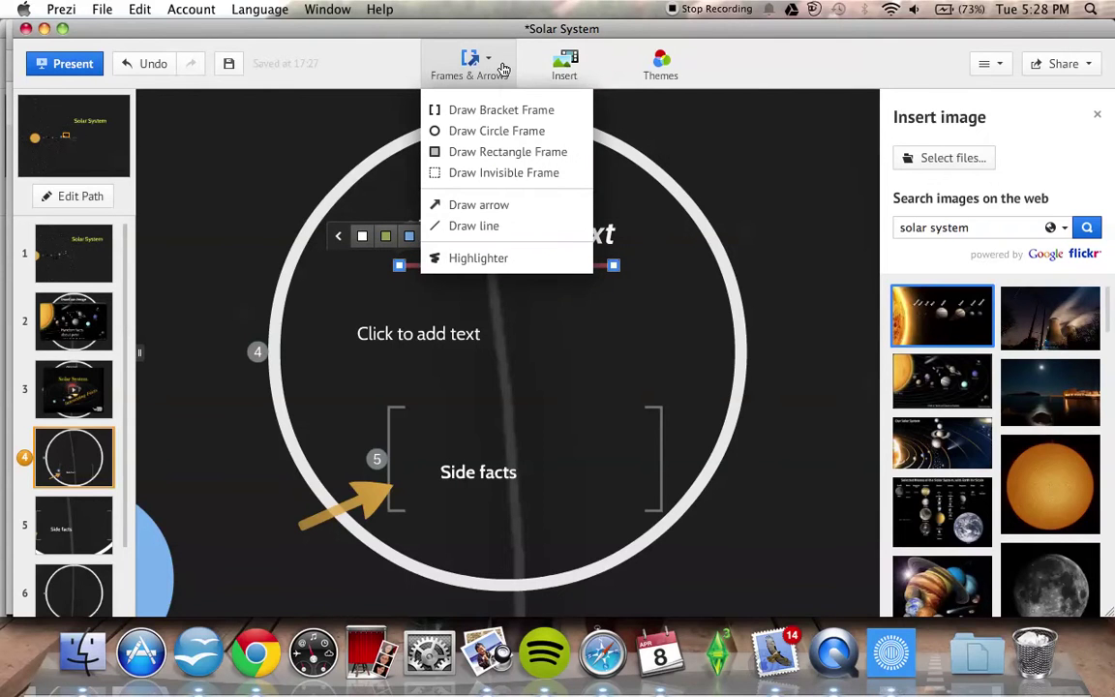
click(494, 258)
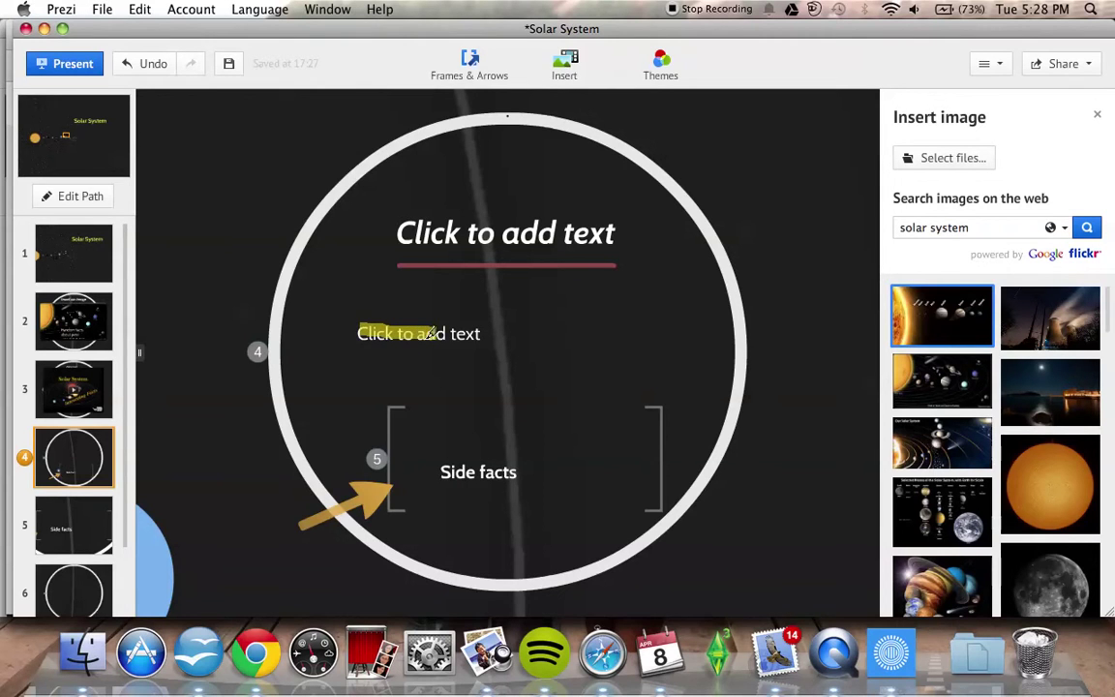
drag(465, 334, 486, 334)
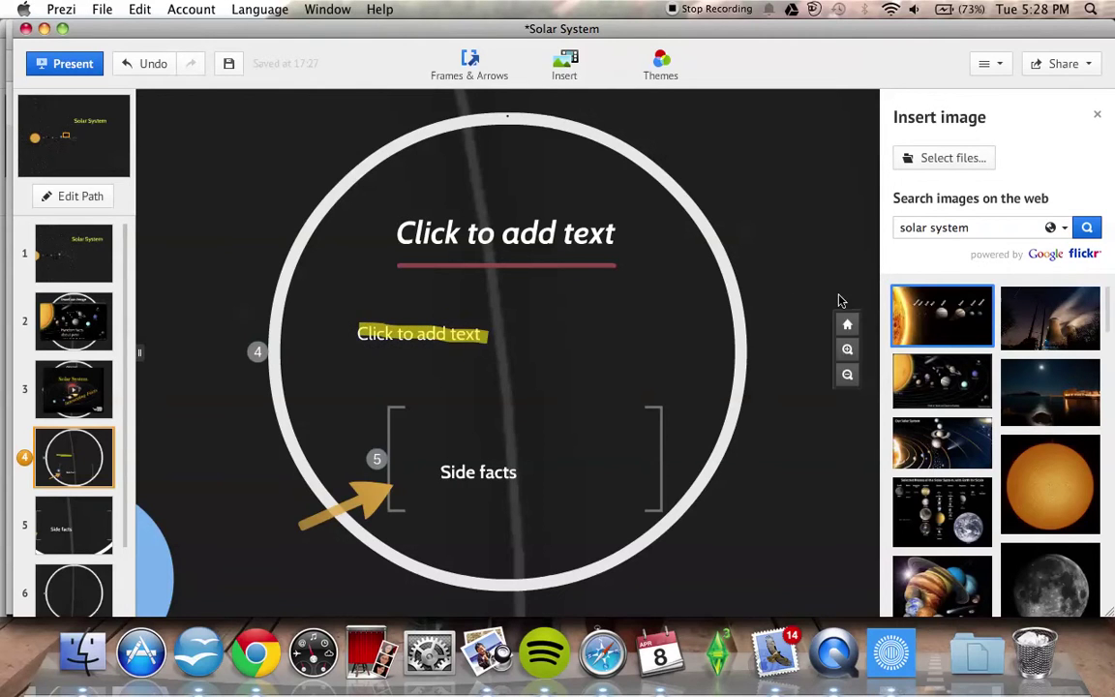
click(503, 72)
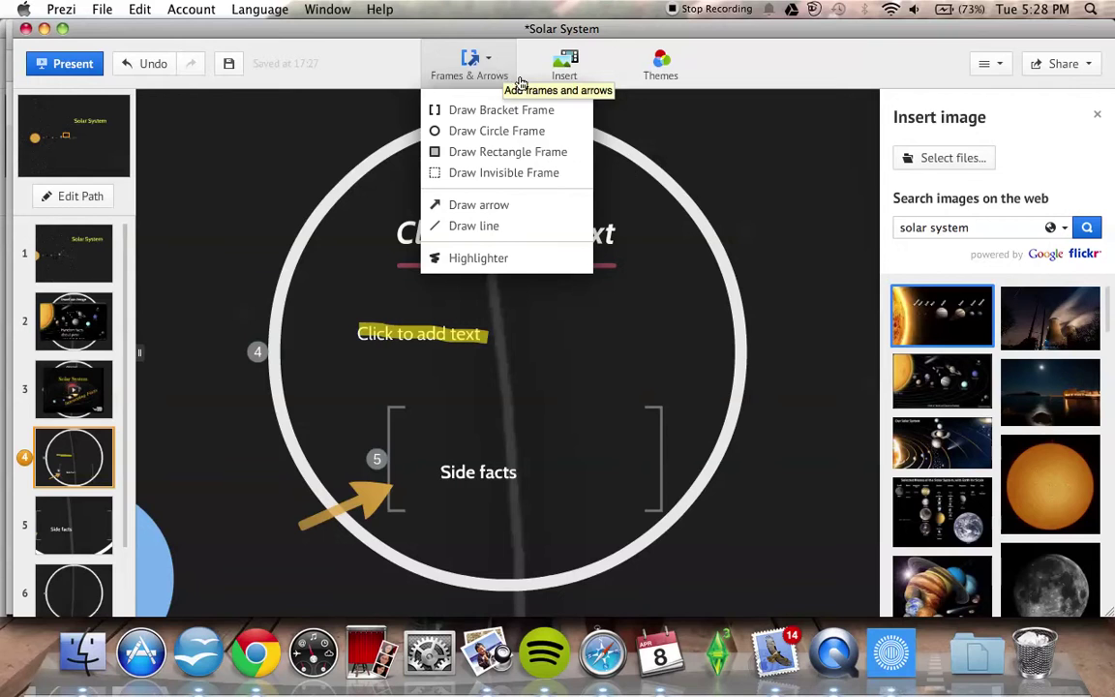
click(764, 269)
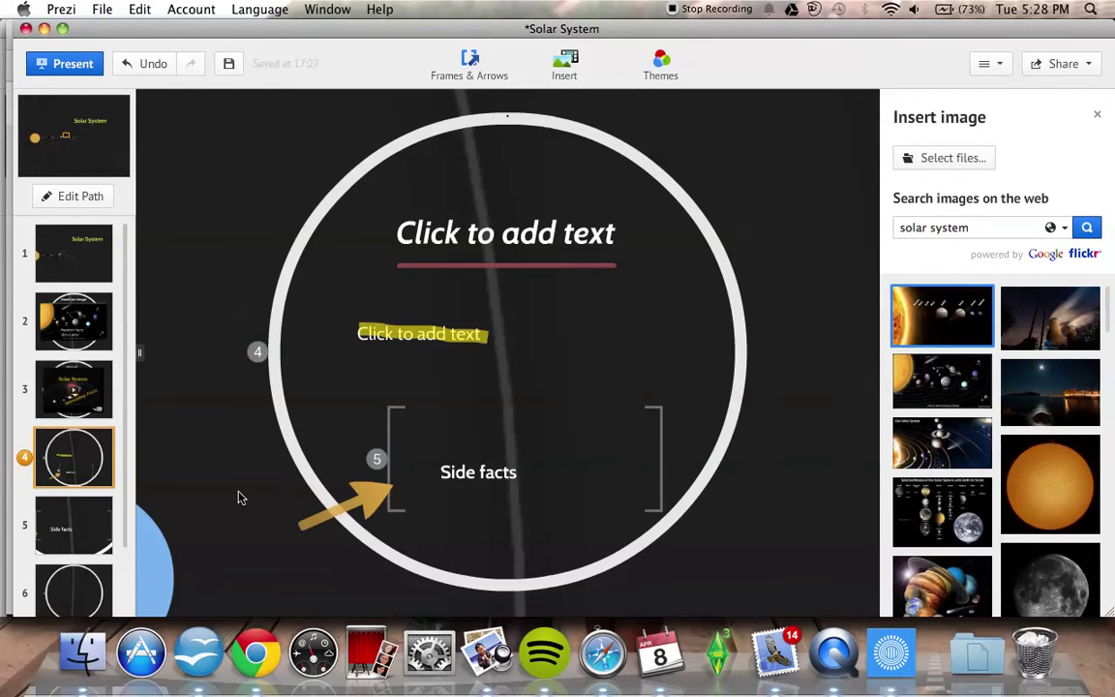
Close the image insertion pane and start presenting the prezi from frame 1
click(1097, 114)
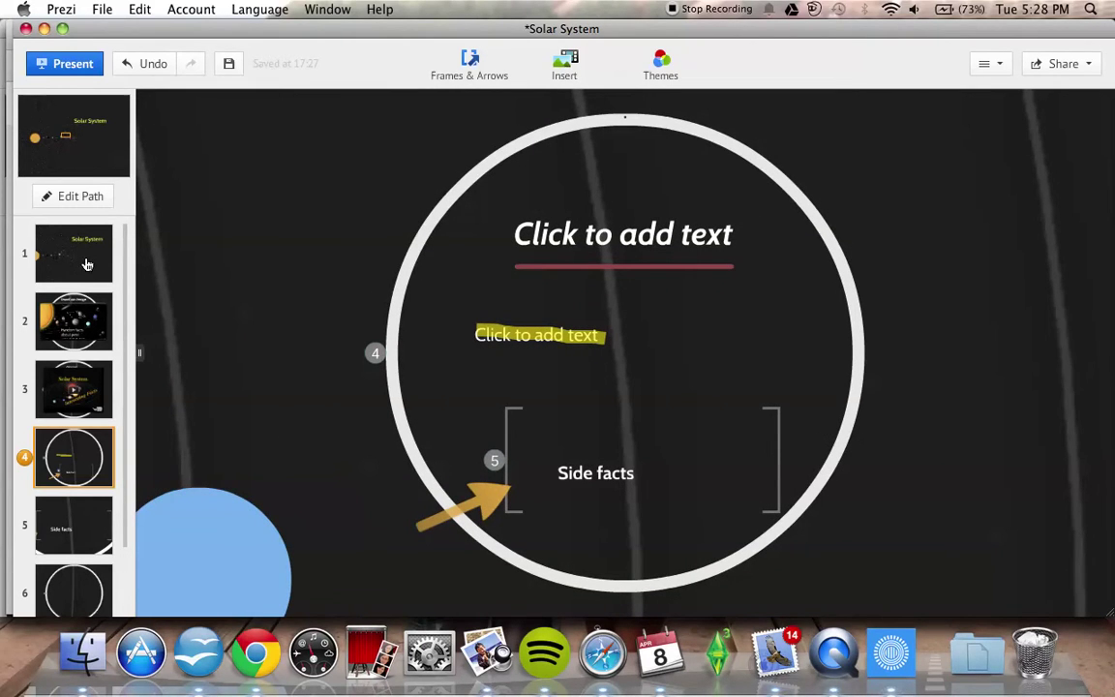
click(87, 266)
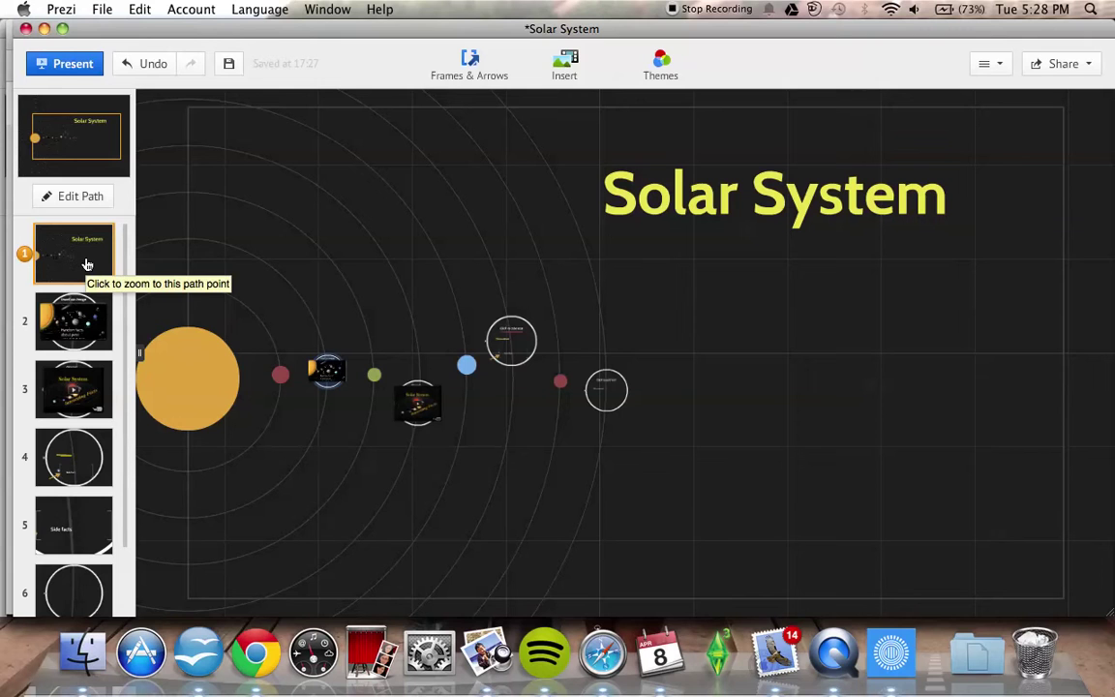
click(56, 72)
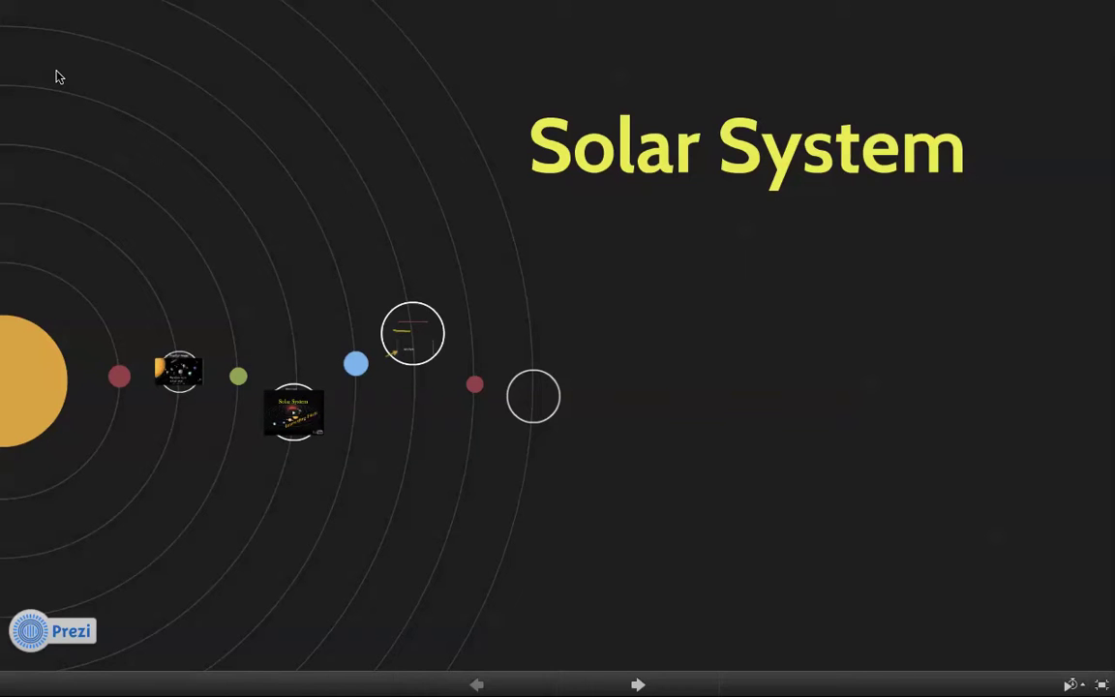
Page through the presentation from the opening title to the Side facts bracket frame and exit presenting
click(637, 684)
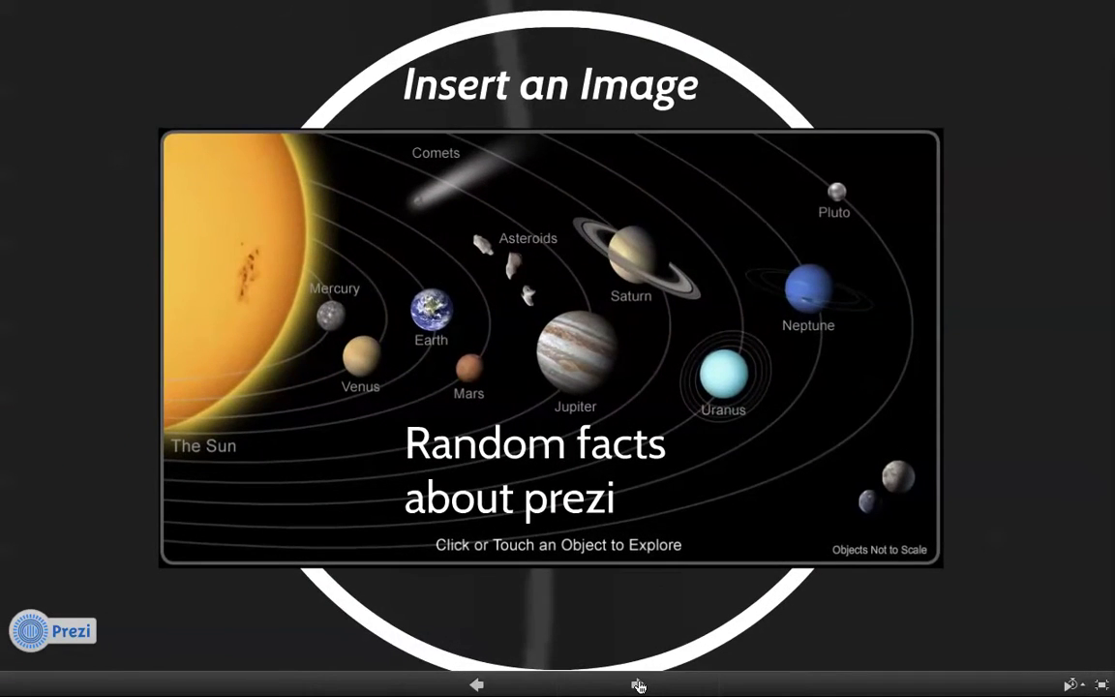
click(637, 684)
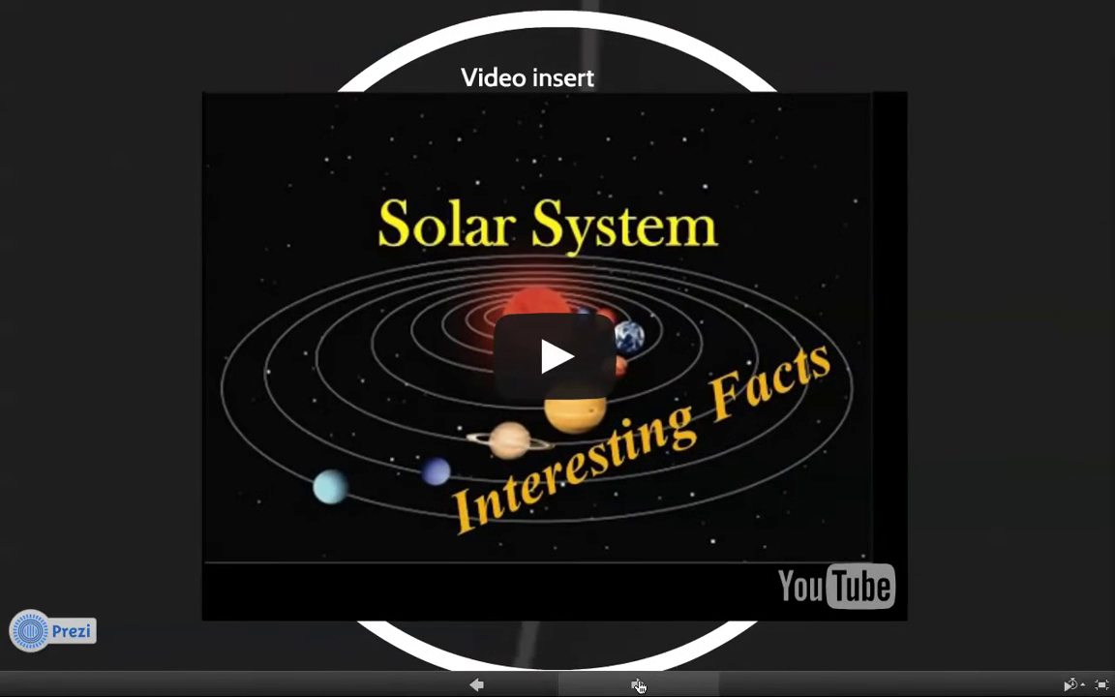
click(638, 685)
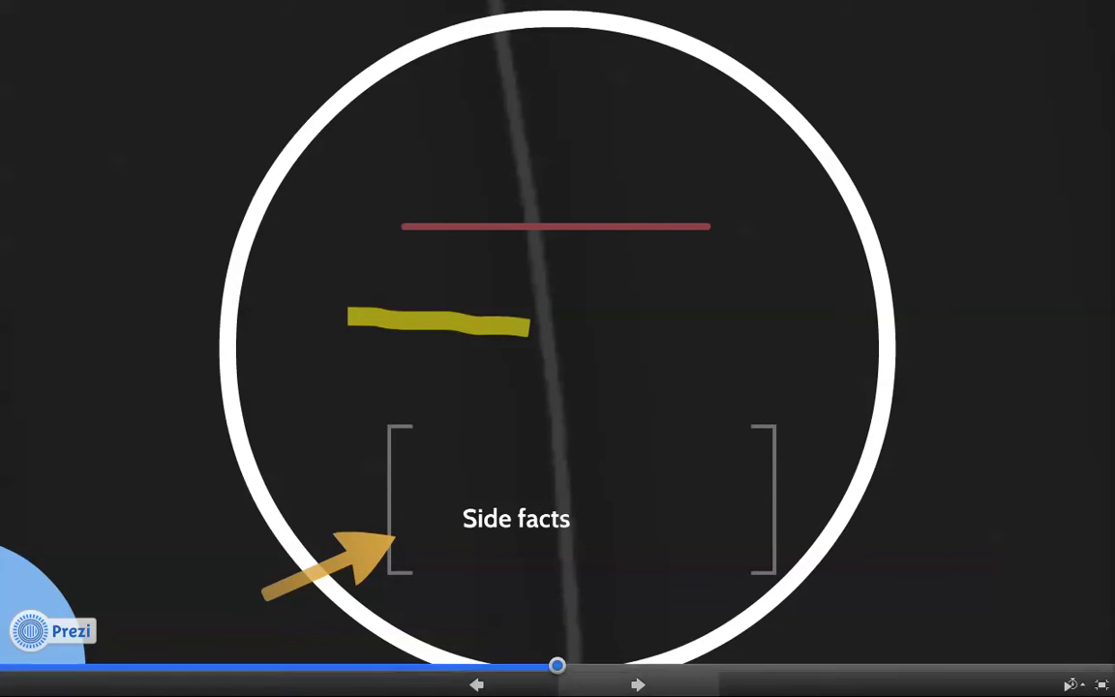
click(625, 691)
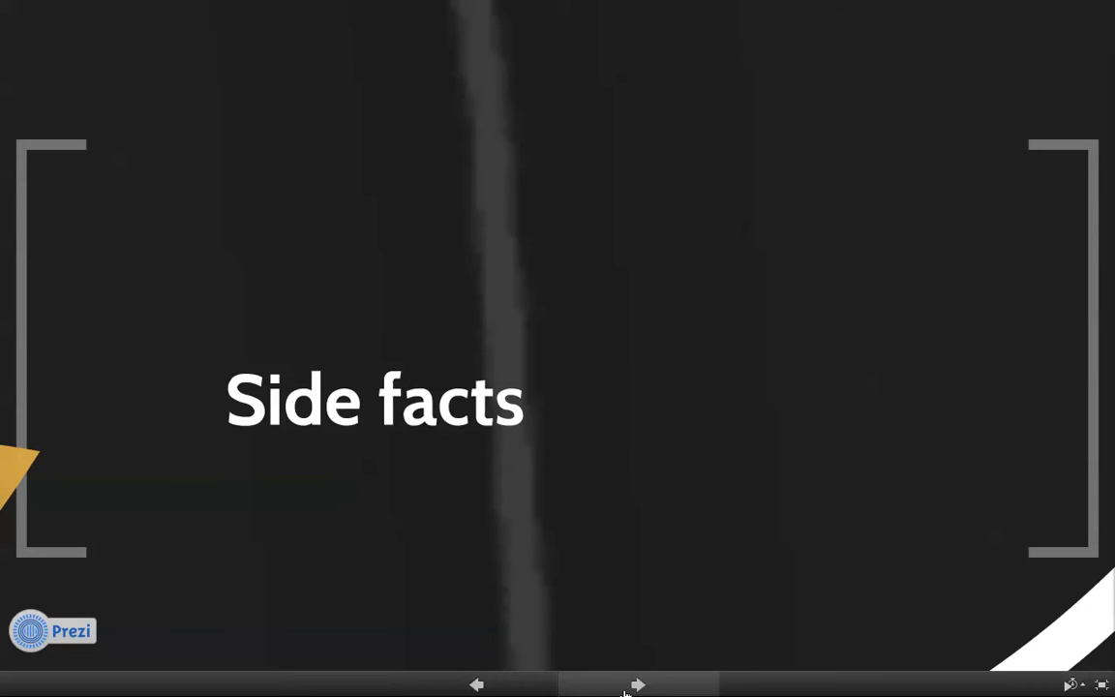
key(Escape)
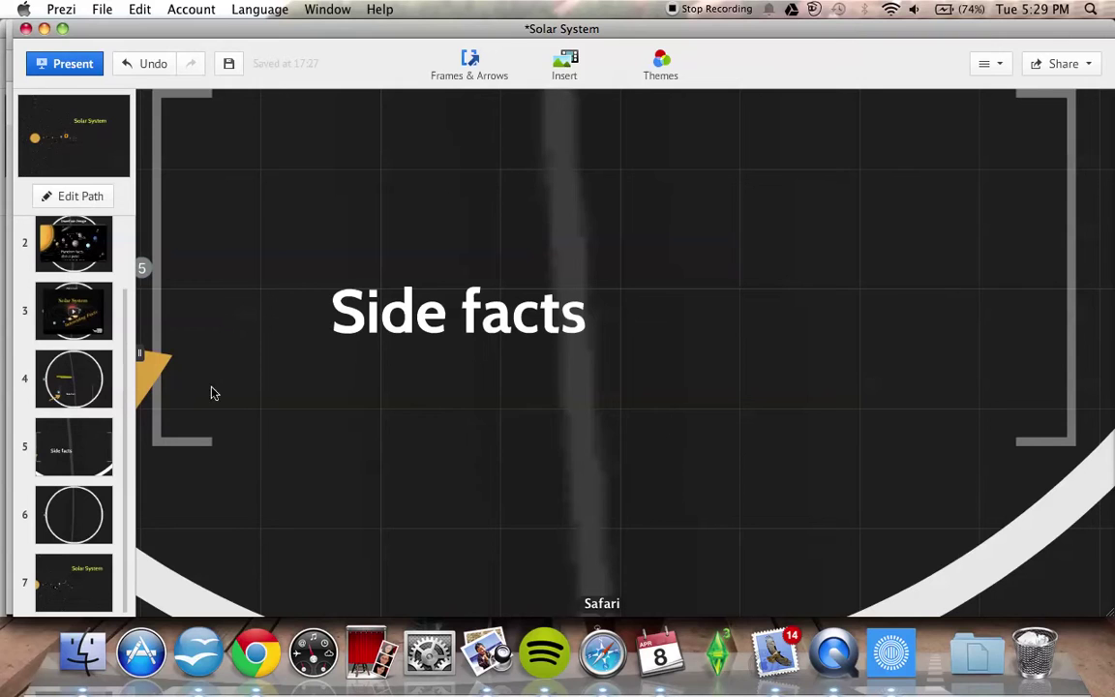
Open path editing on the overview frame and move path point 2 from the image frame onto the YouTube video
click(82, 199)
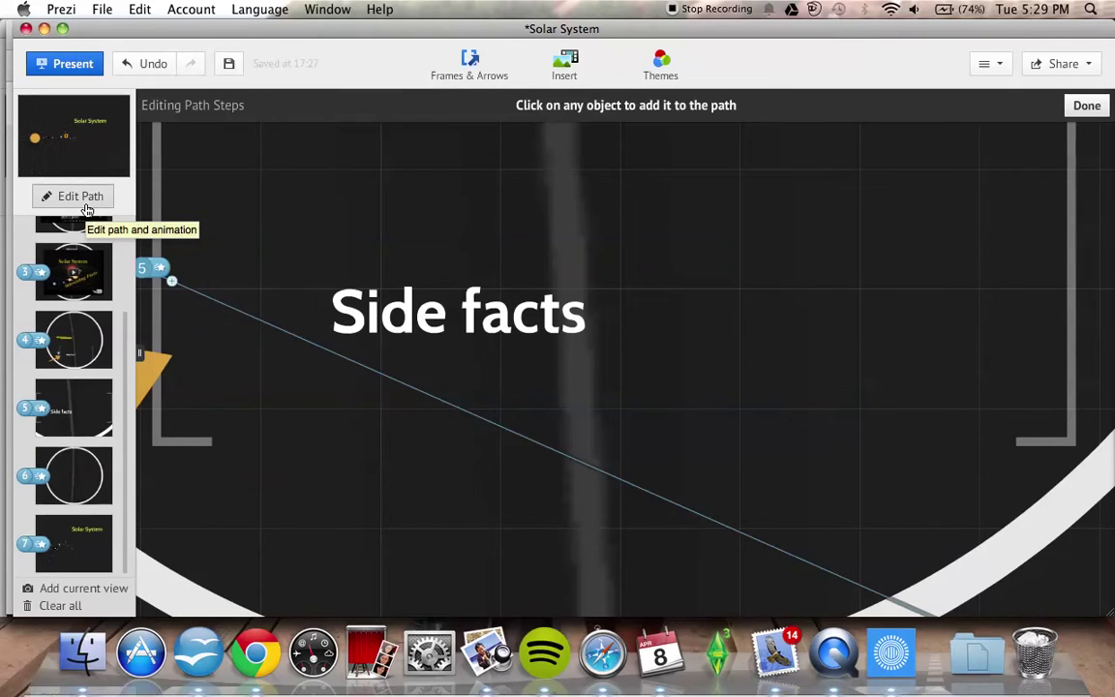
click(85, 205)
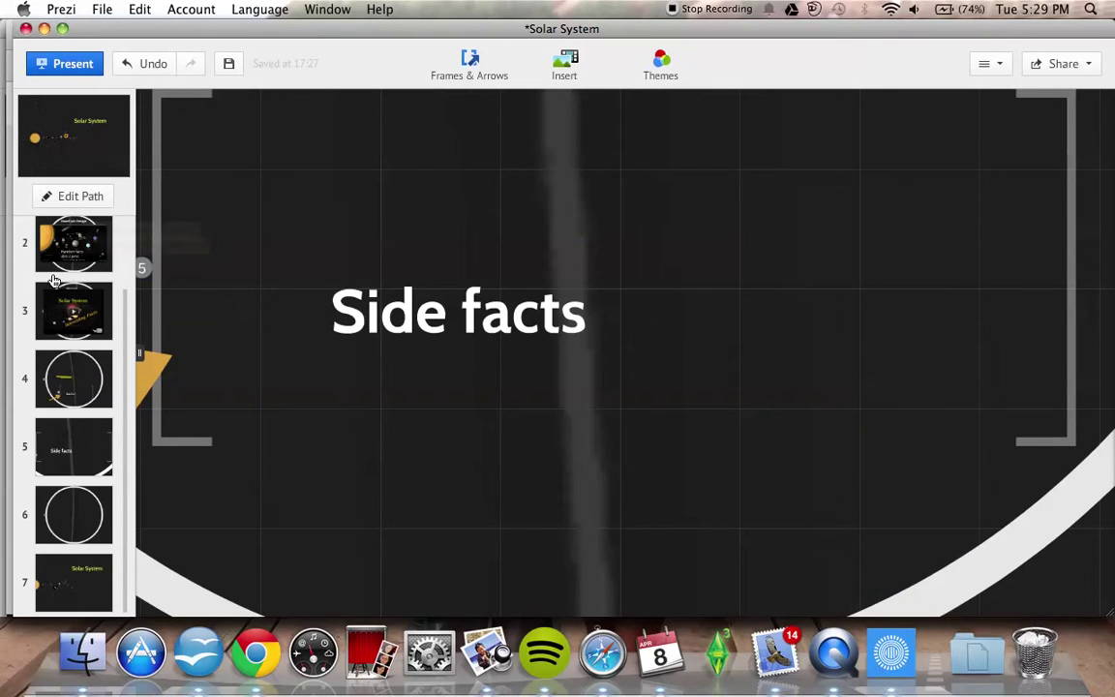
scroll(83, 288, up, 2)
click(84, 274)
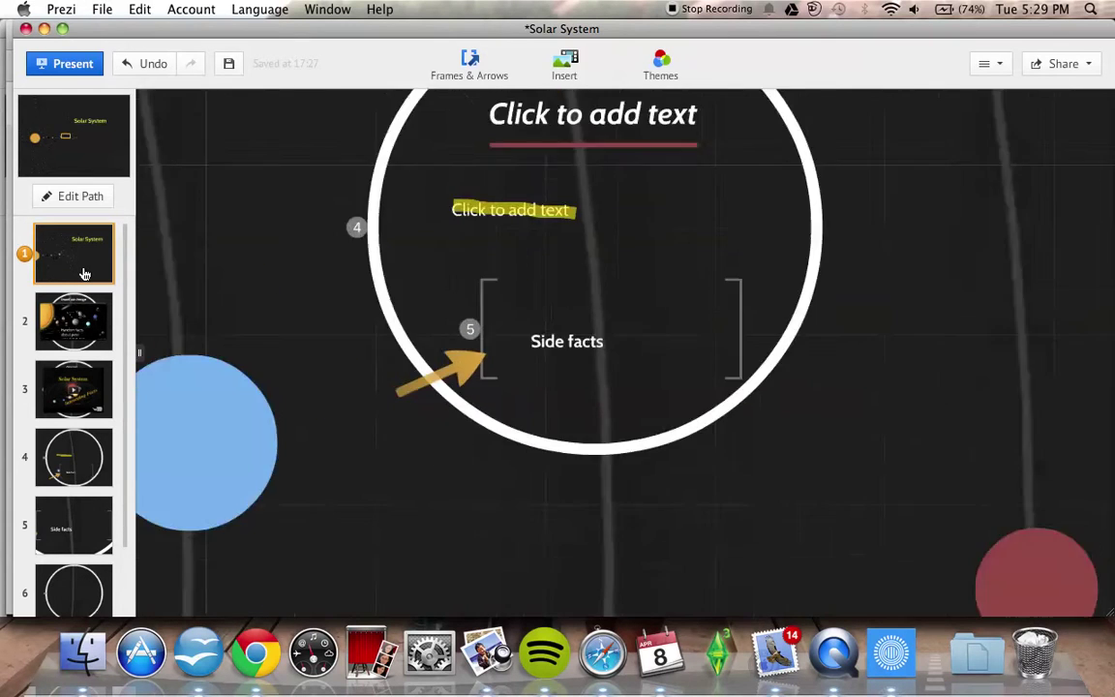
click(80, 196)
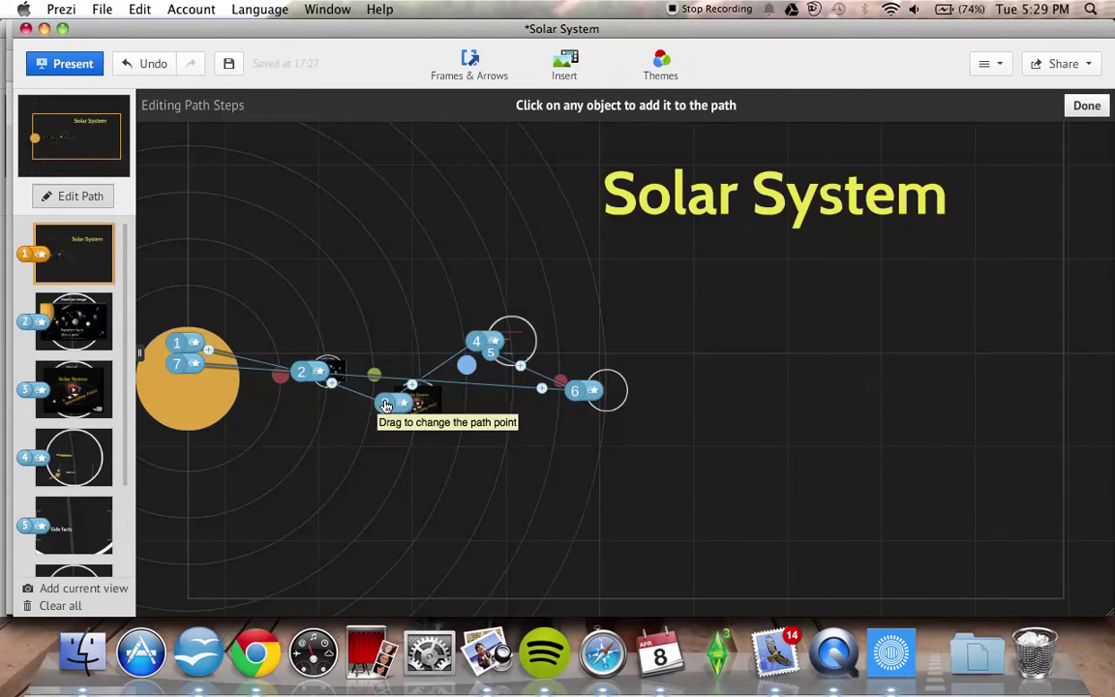
click(180, 345)
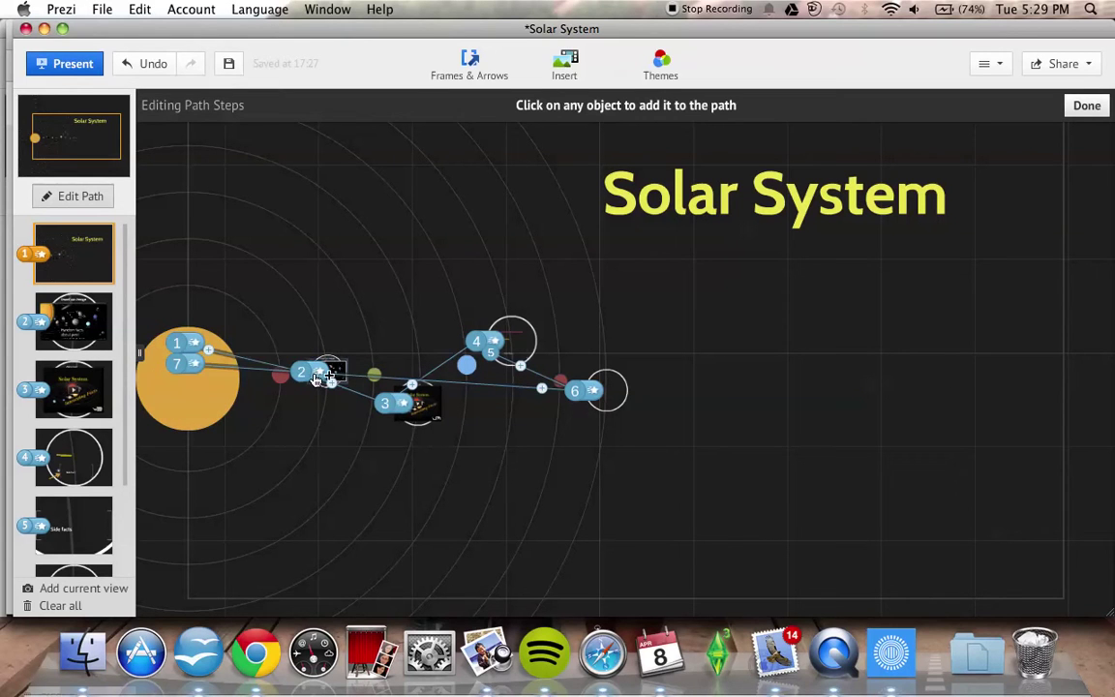
mouse_move(303, 374)
mouse_down()
mouse_move(385, 397)
mouse_move(391, 412)
mouse_move(332, 379)
mouse_move(348, 399)
mouse_up()
mouse_move(434, 418)
mouse_down()
mouse_move(457, 420)
mouse_move(430, 413)
mouse_up()
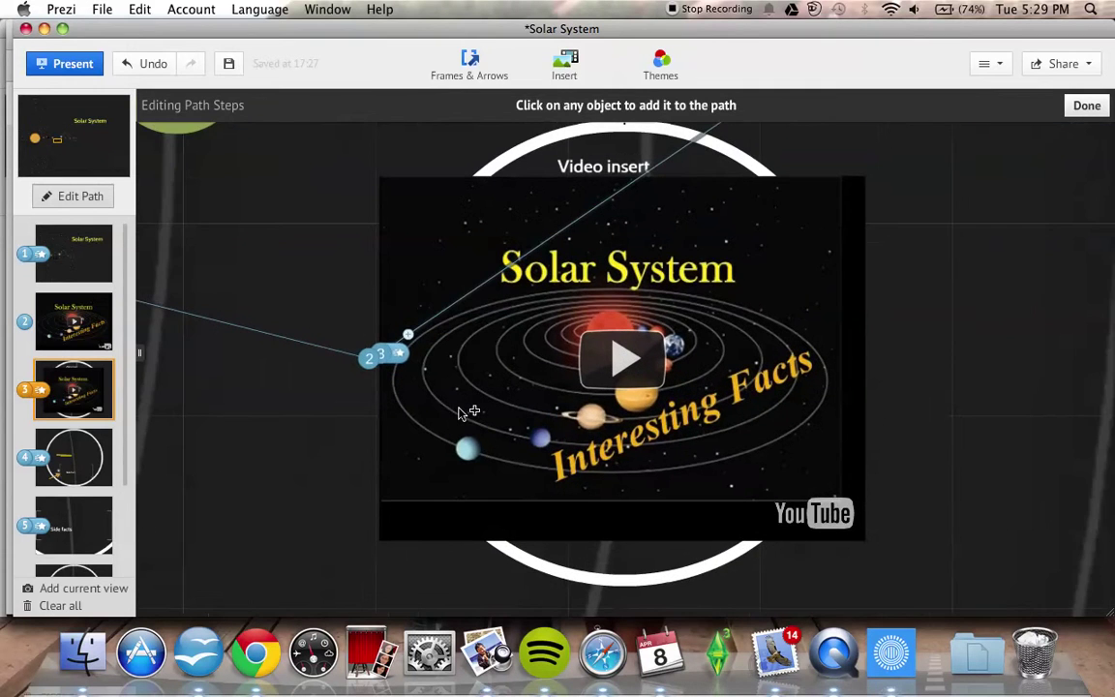
Close step 3's animation editor without adding effects and remove the video circle's step 3 from the path
click(397, 354)
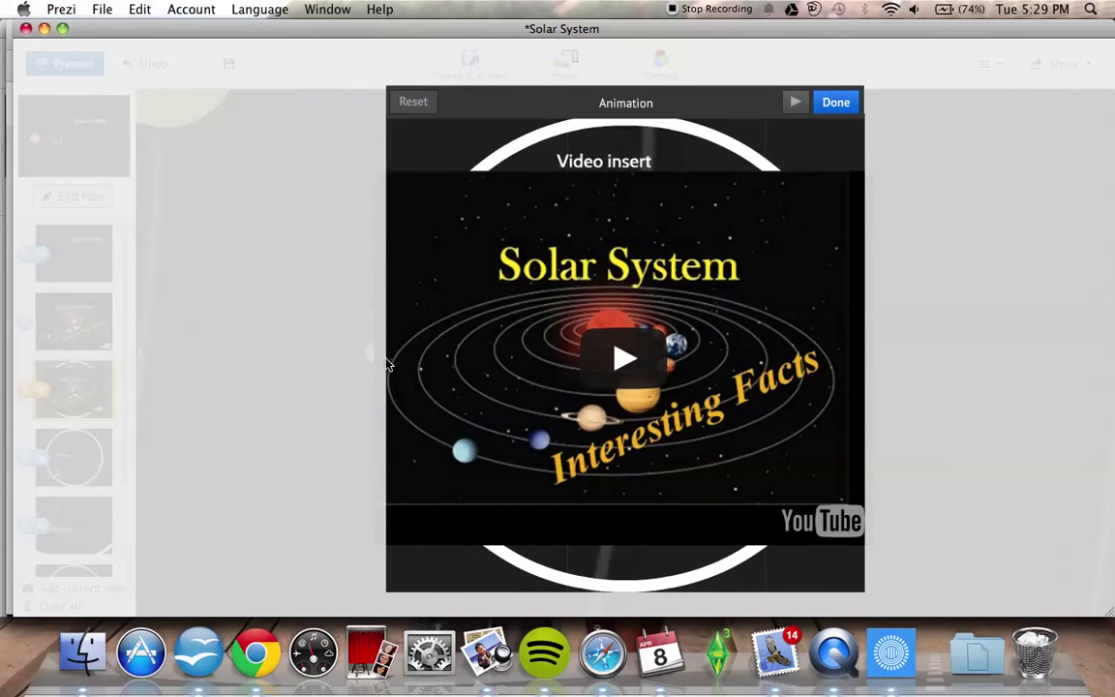
click(836, 102)
drag(403, 334, 36, 140)
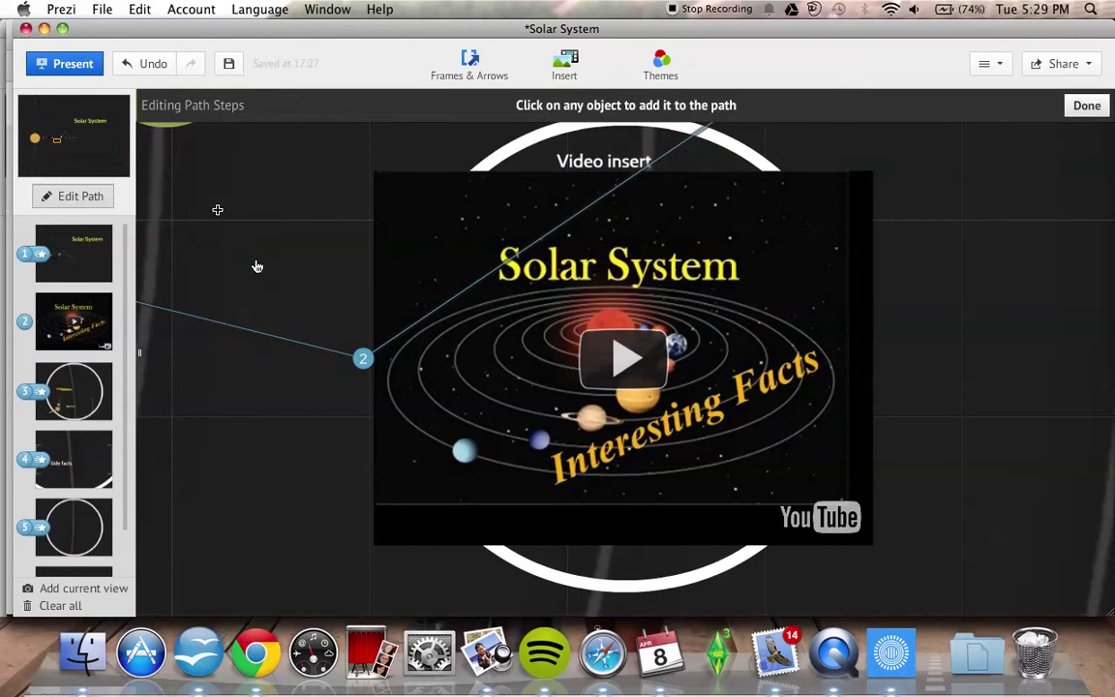
Open the animation editor for path step 1, try a fade-in on the circle frame beside the blue planet, and remove that effect
scroll(252, 264, down, 5)
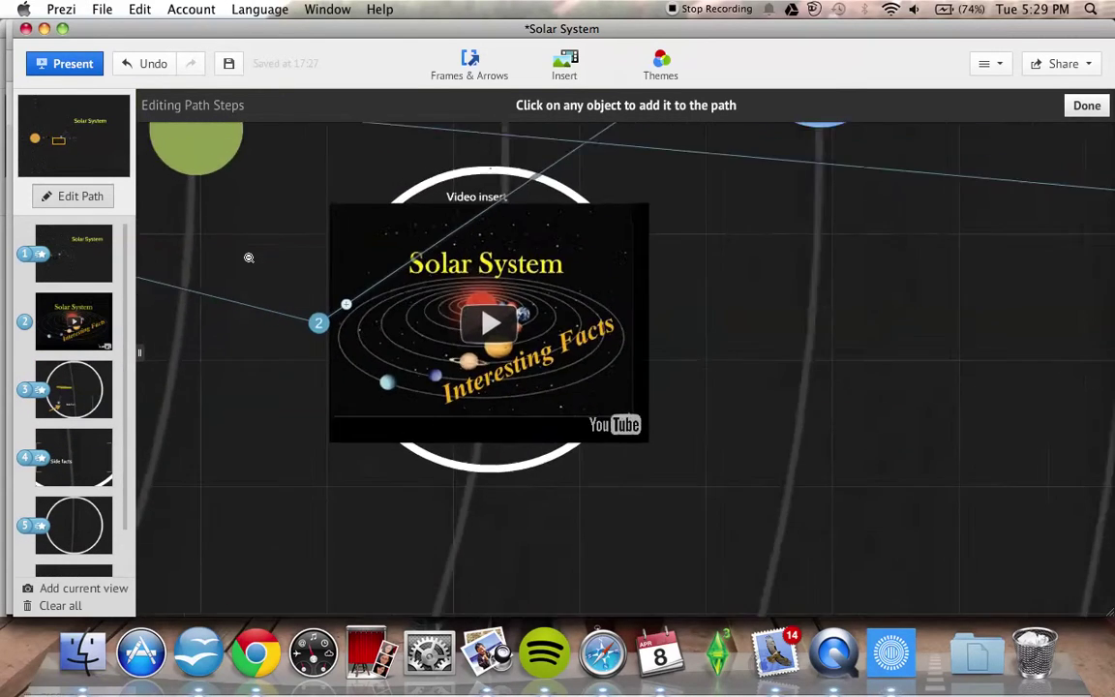
scroll(250, 252, down, 4)
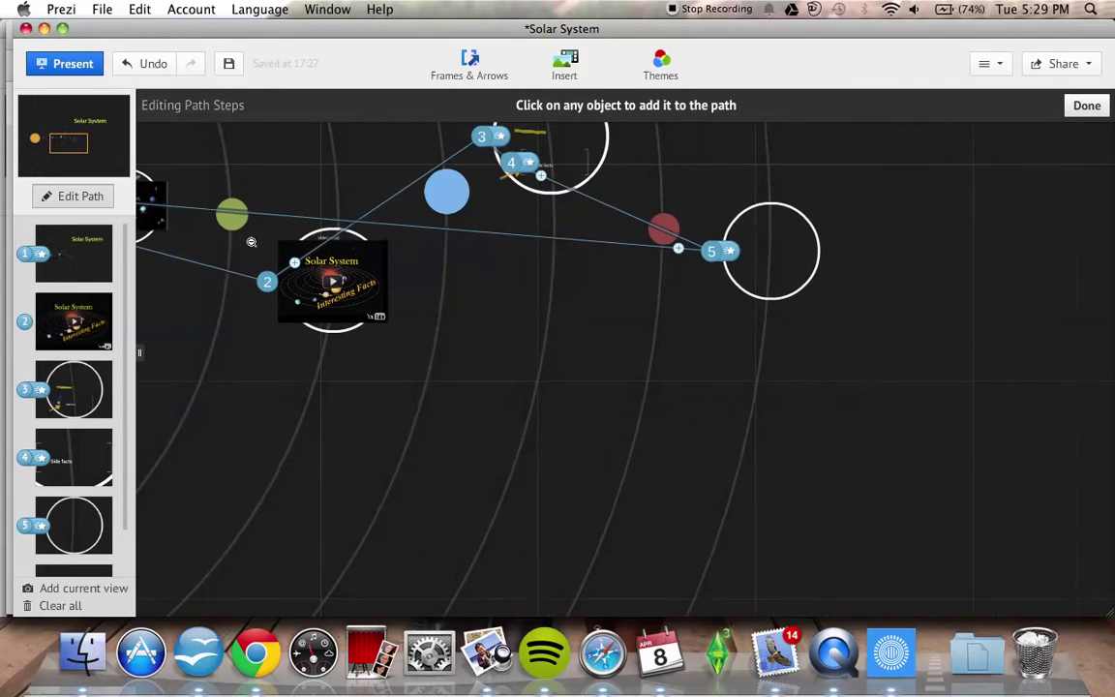
scroll(393, 306, left, 5)
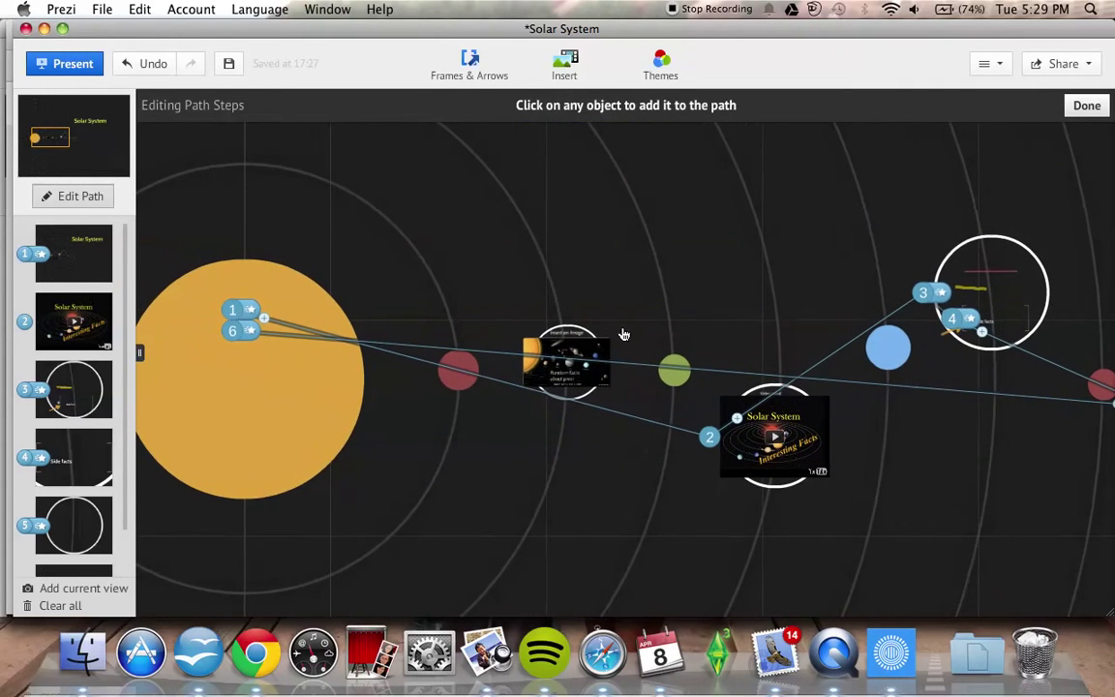
click(447, 207)
click(200, 318)
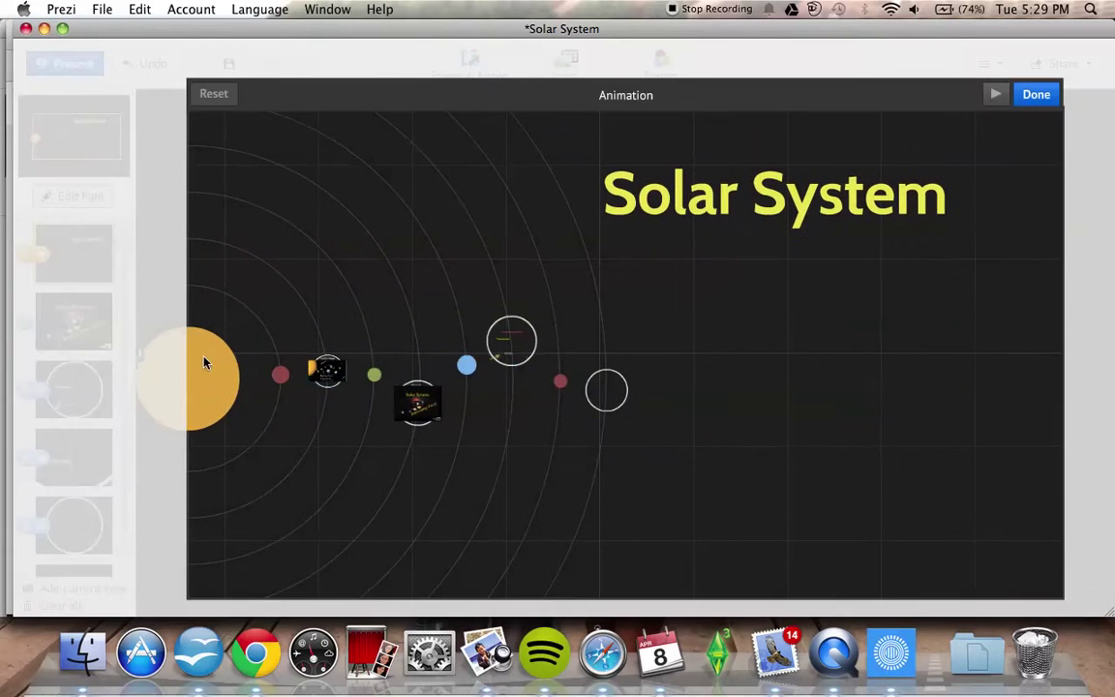
click(537, 368)
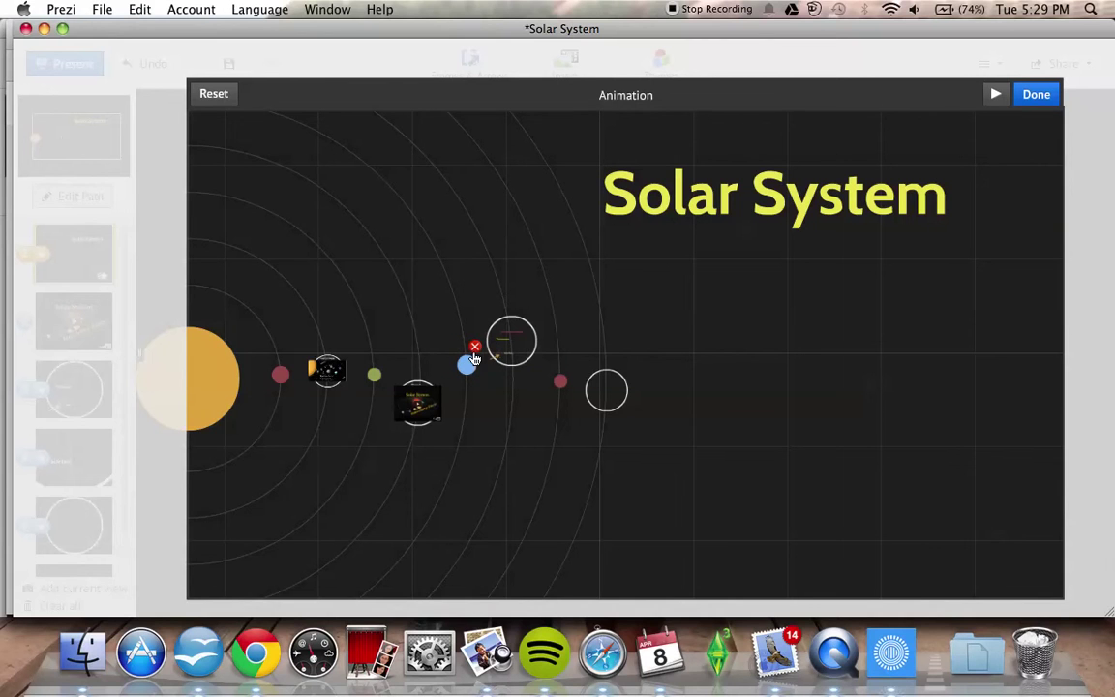
click(476, 347)
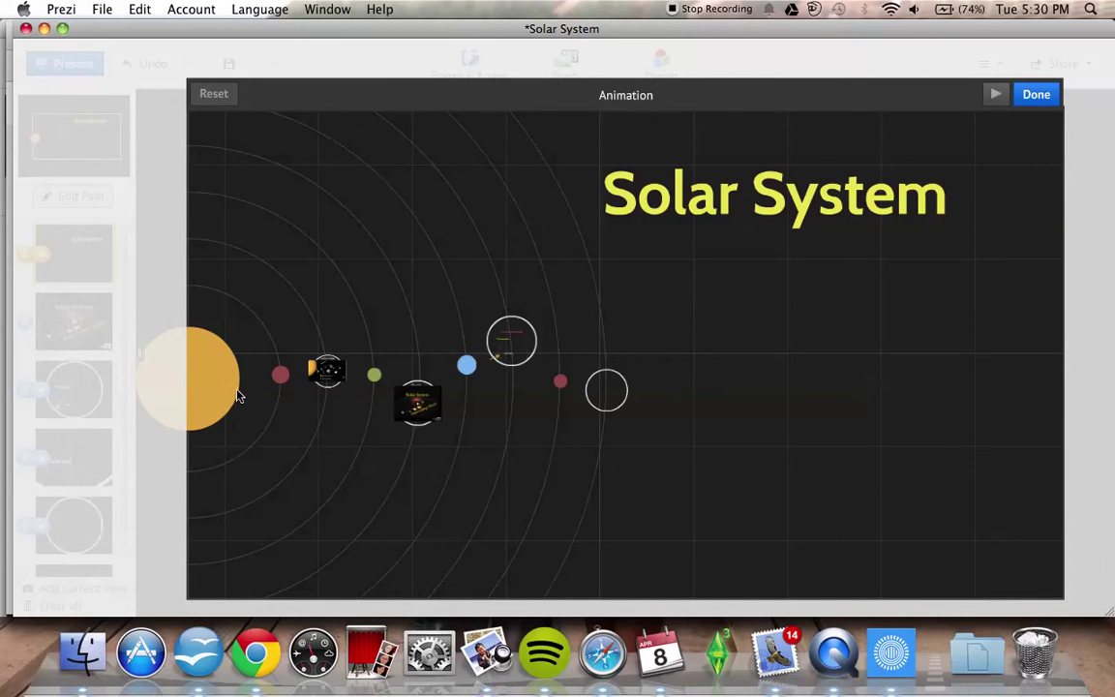
Add fade-in animations to the inner red planet, the video, the image frame, the highlighted circle frame and the Solar System title, and finish animating
click(280, 380)
click(426, 416)
click(334, 371)
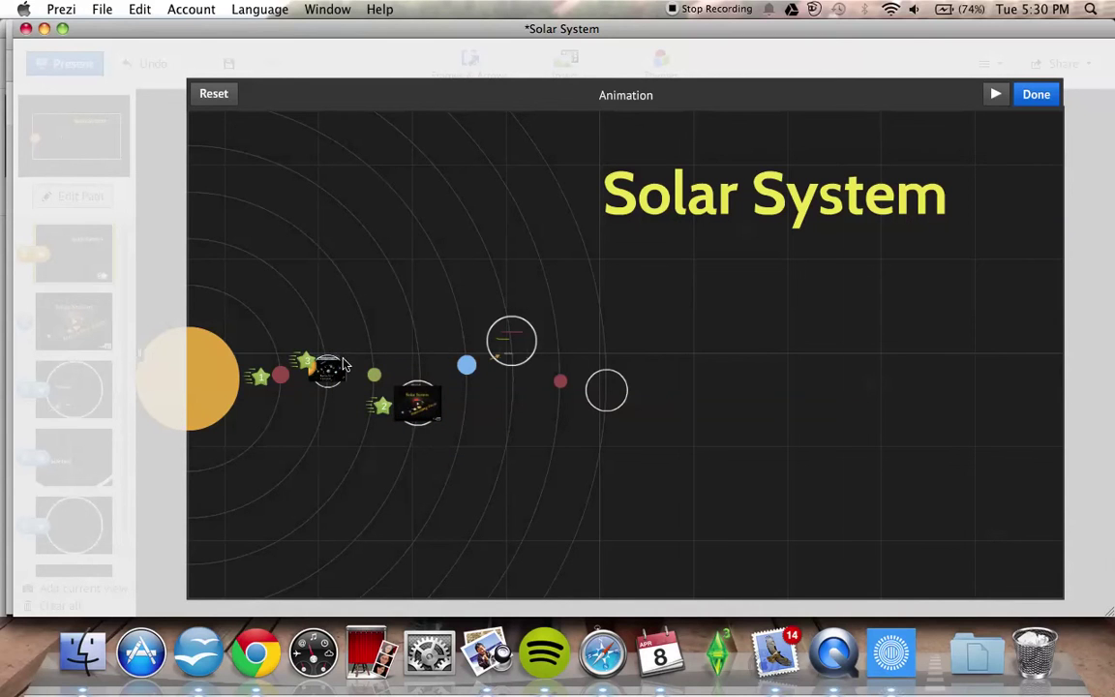
click(514, 350)
click(689, 184)
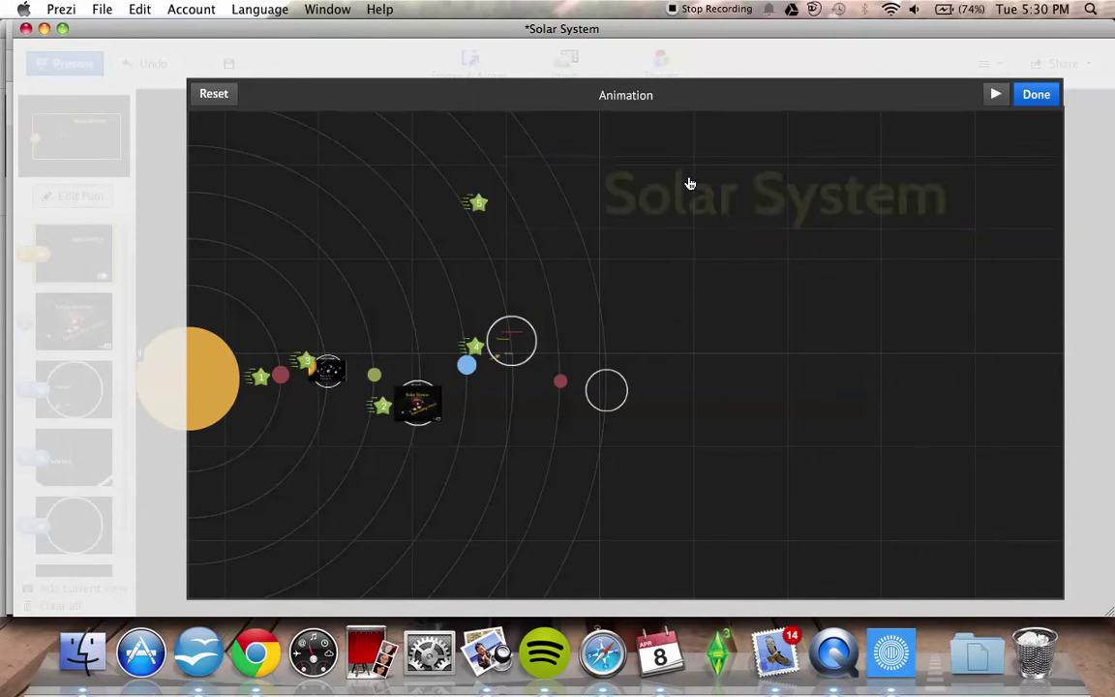
click(1038, 95)
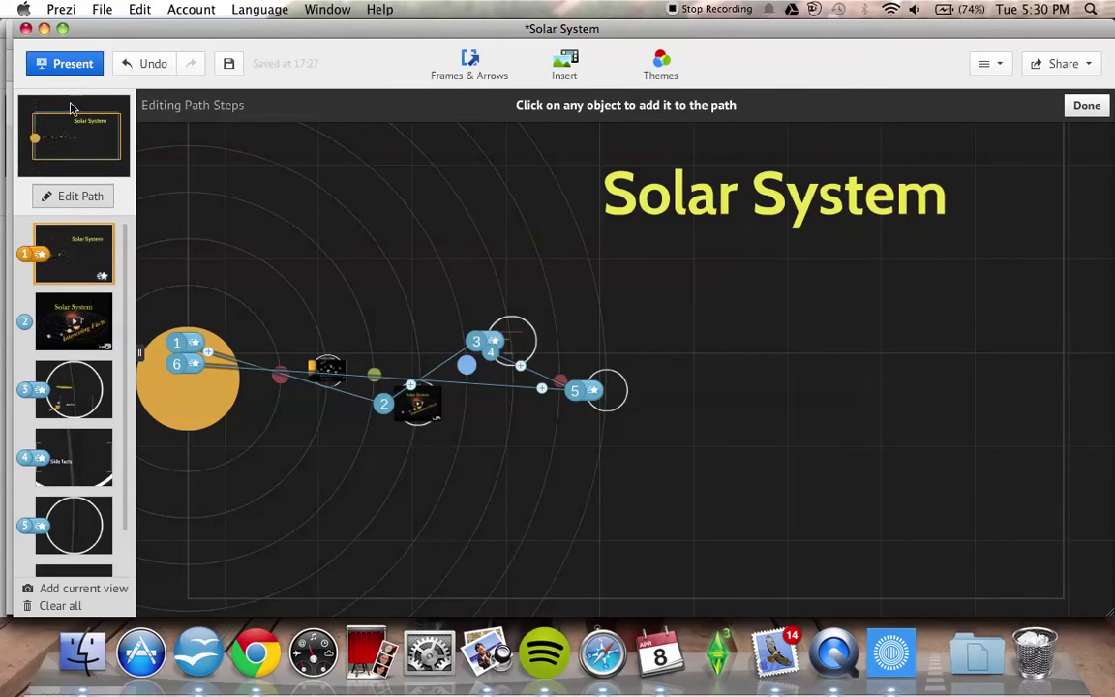
Preview step 1's fade-in animations in presentation mode, exit, and view path steps 1 and 2
click(74, 68)
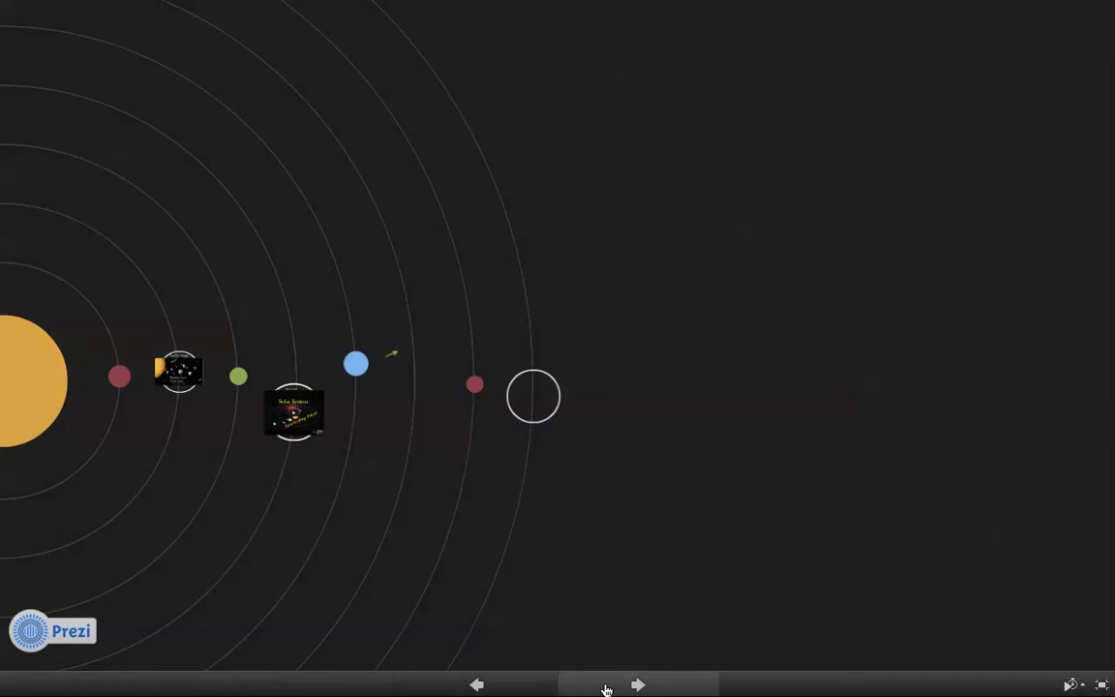
key(Escape)
click(81, 256)
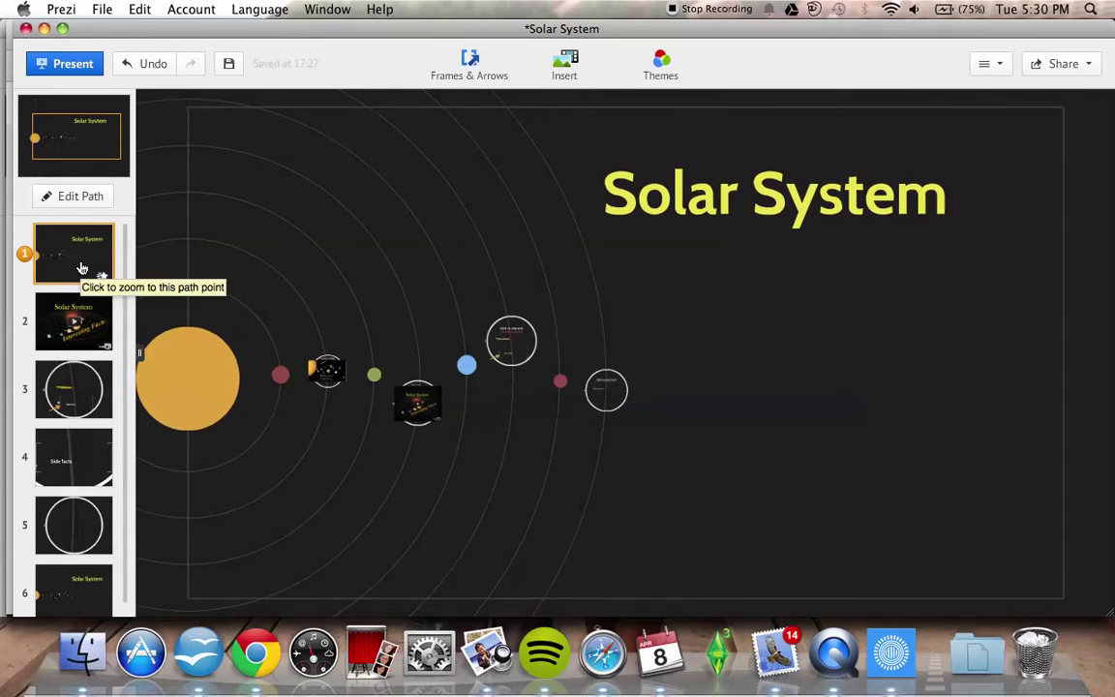
click(23, 321)
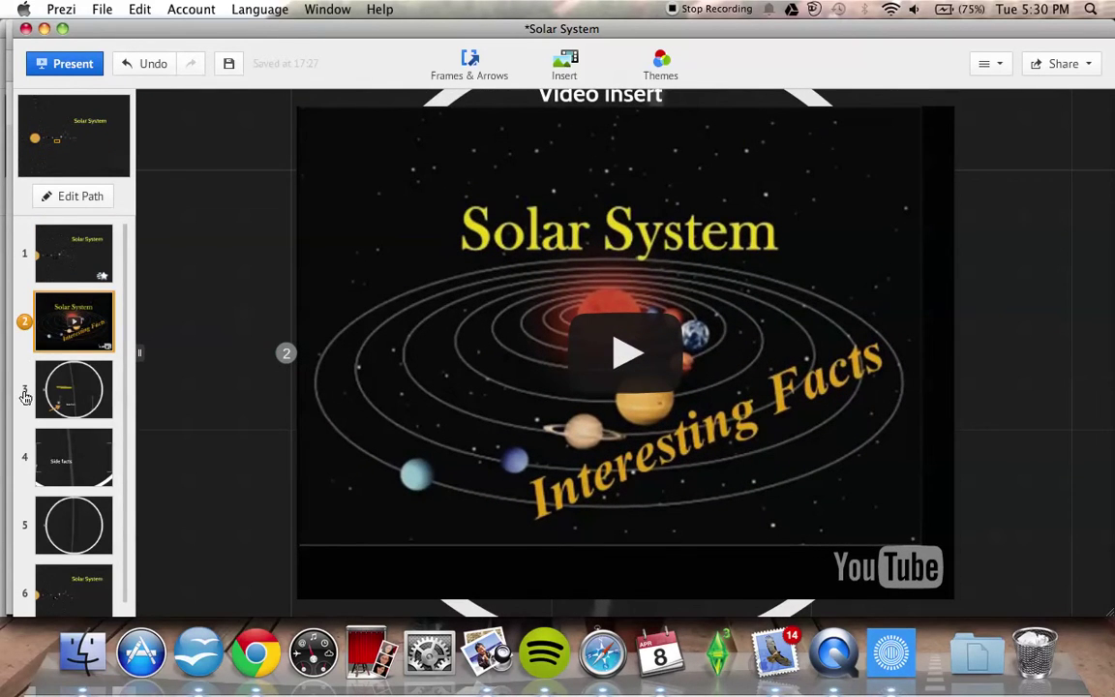
Reopen path editing, undo the last change and redo it
click(82, 194)
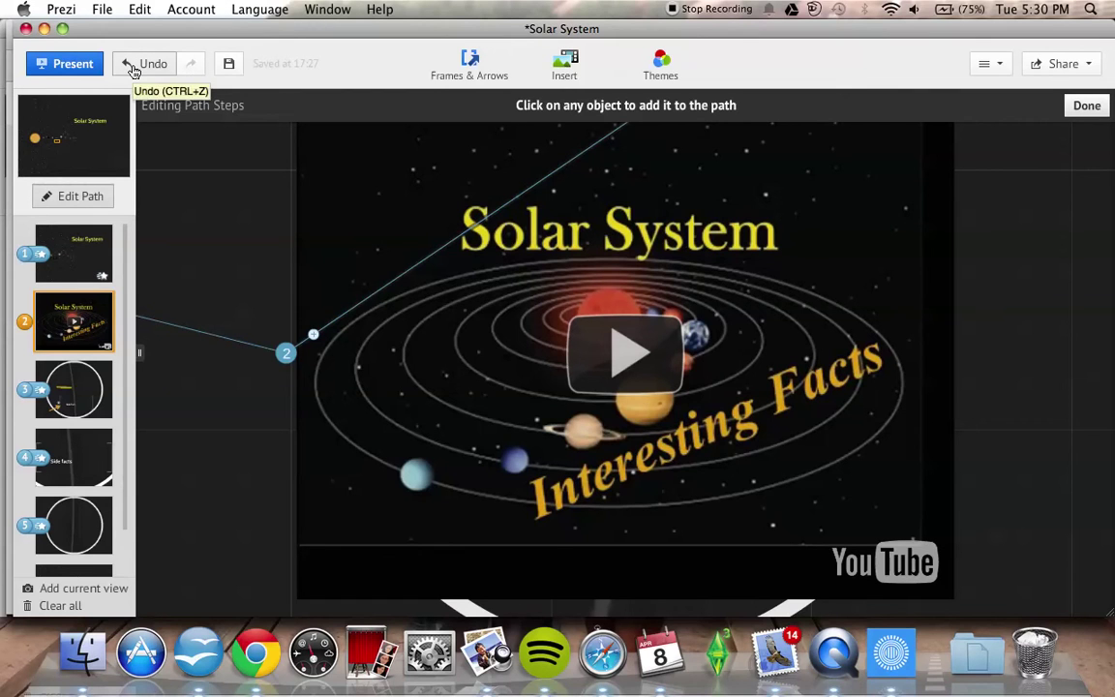
click(133, 69)
click(198, 65)
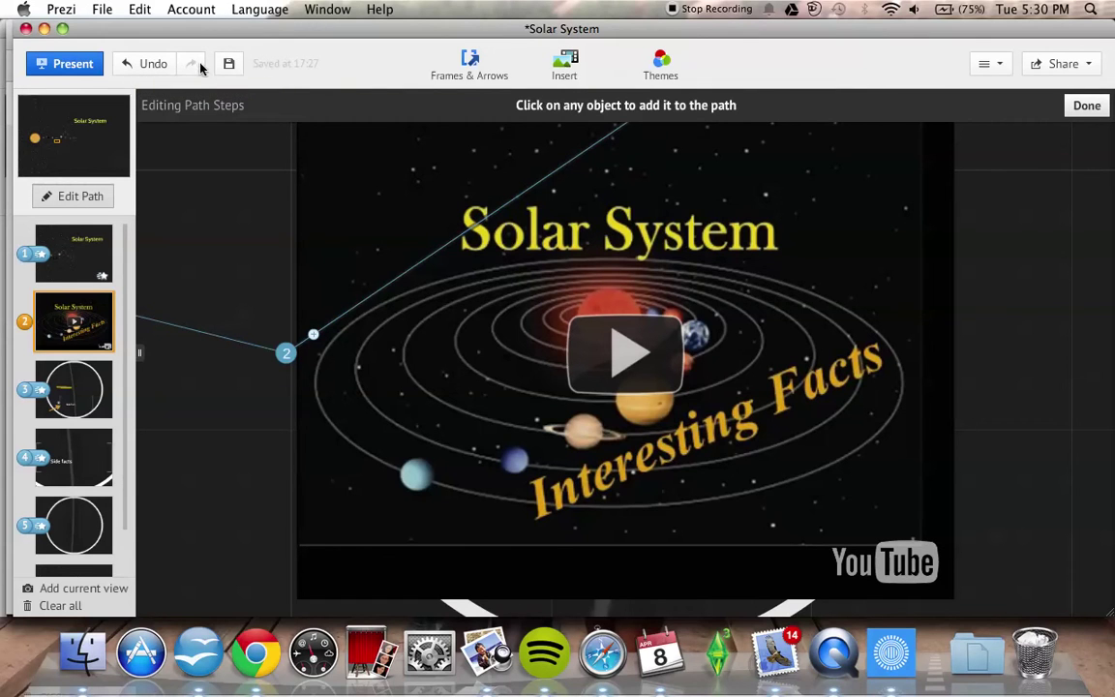
Add the Solar System title to the path as step 7 and finish path editing
click(96, 147)
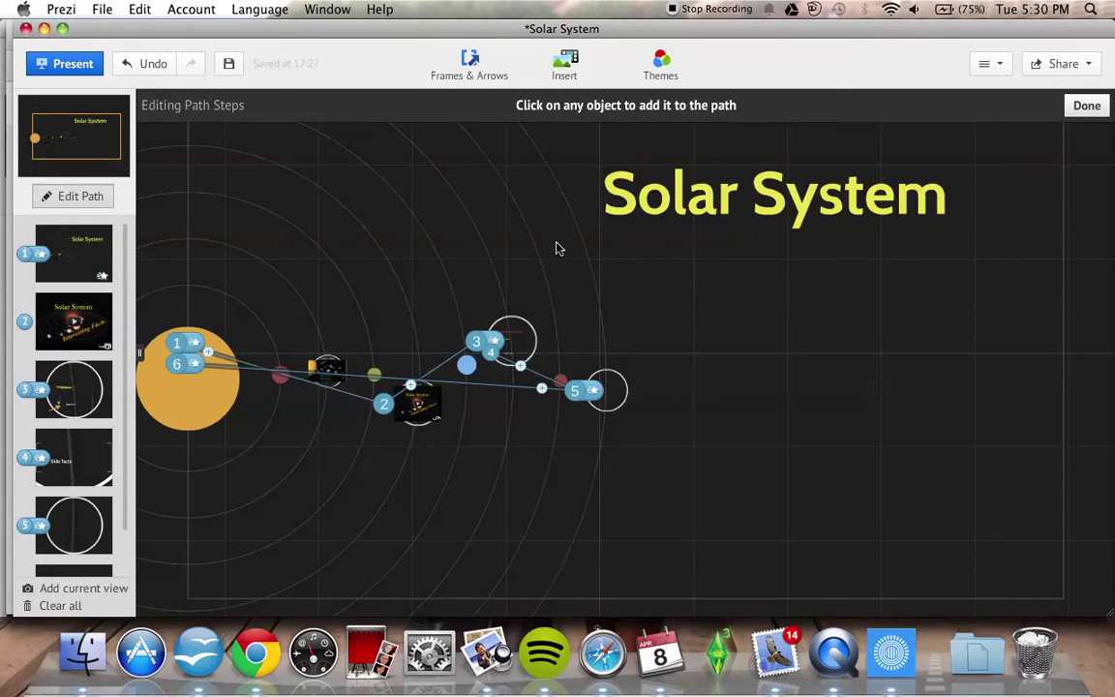
click(585, 208)
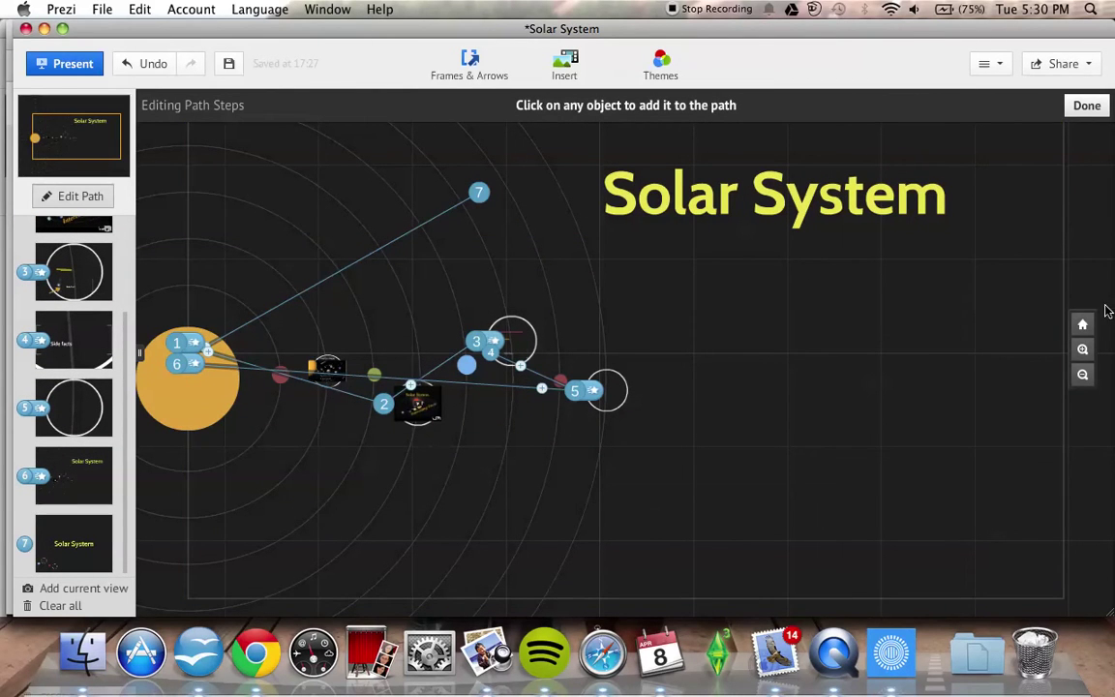
click(1087, 326)
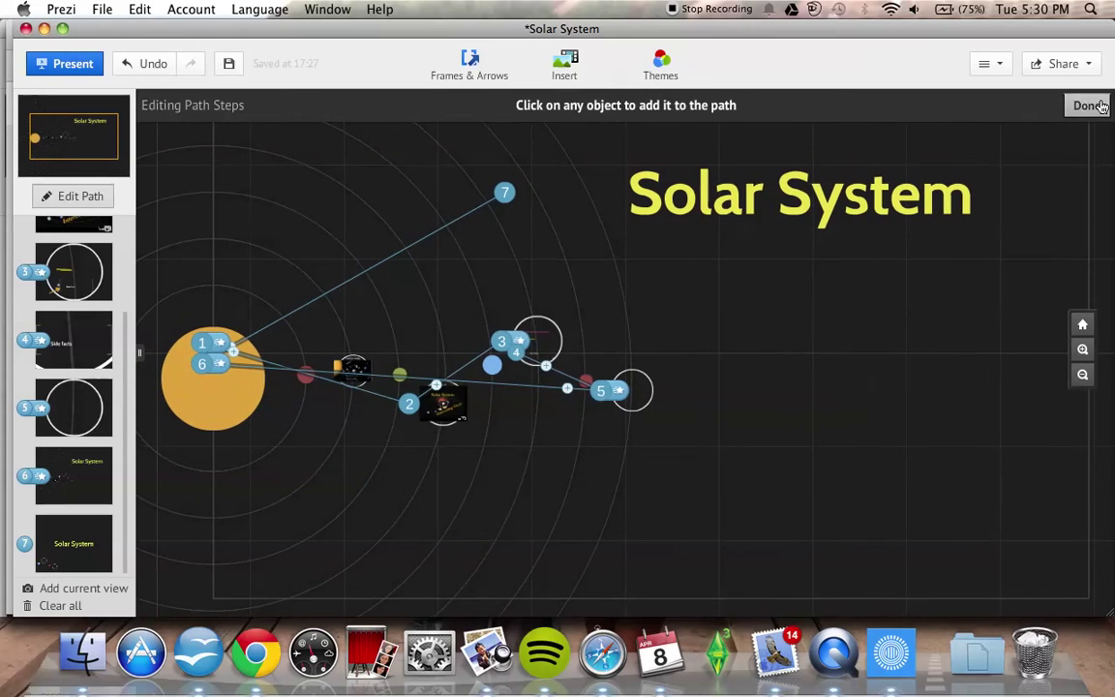
click(1087, 105)
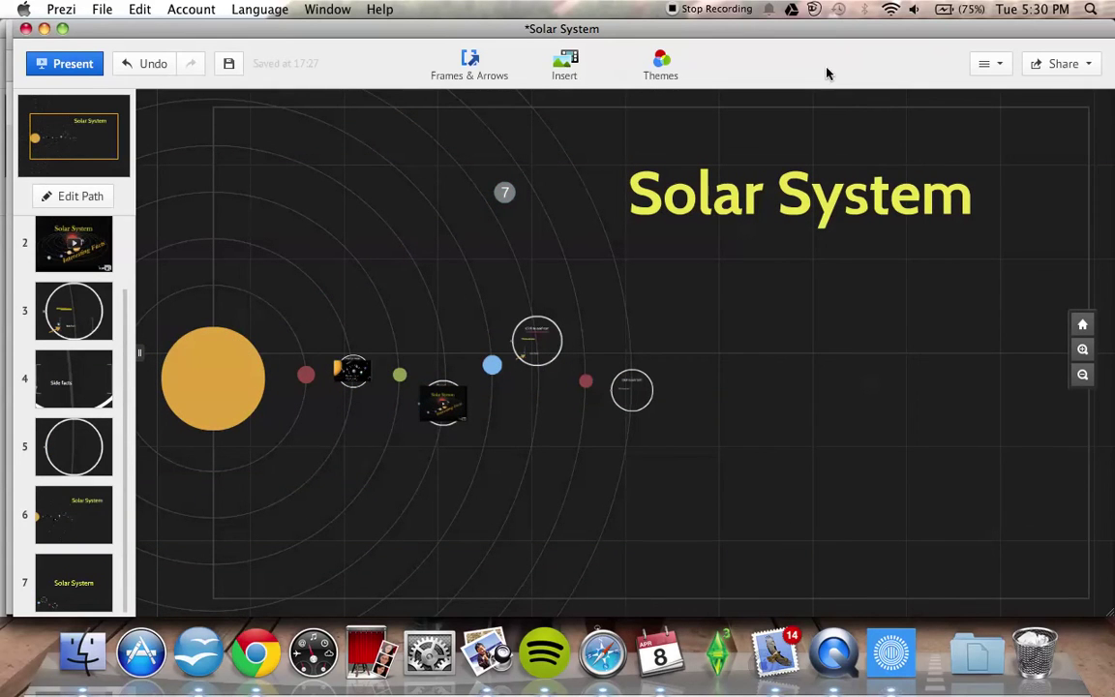
Look over the Share export options and the Themes gallery, closing both without choosing anything
click(1043, 66)
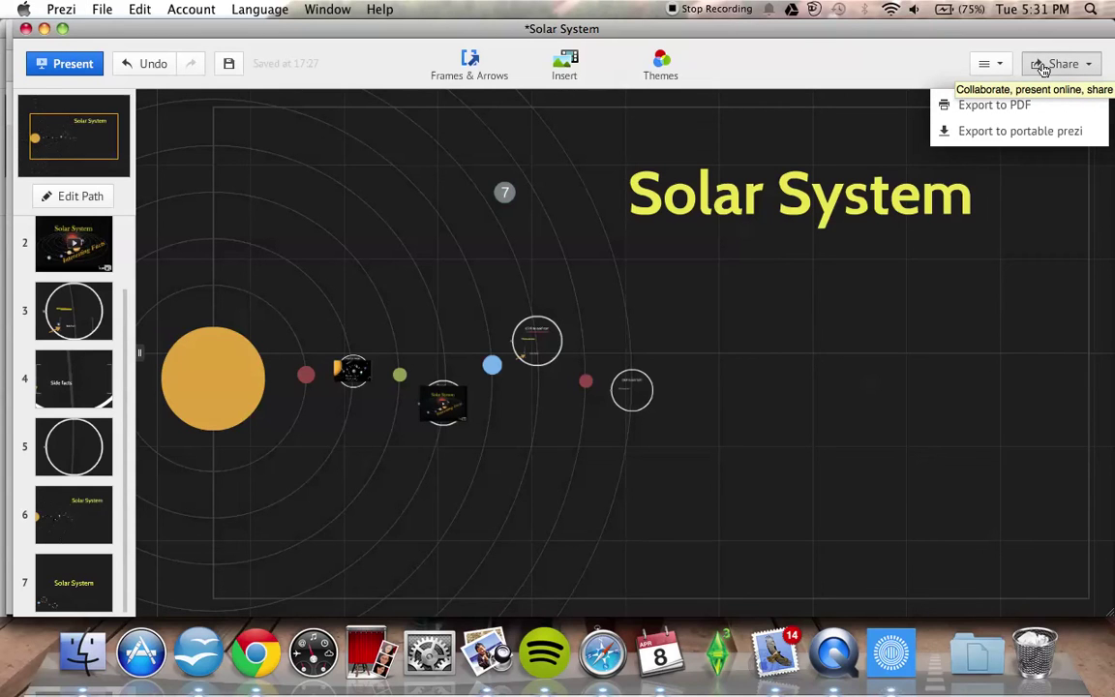
click(1043, 66)
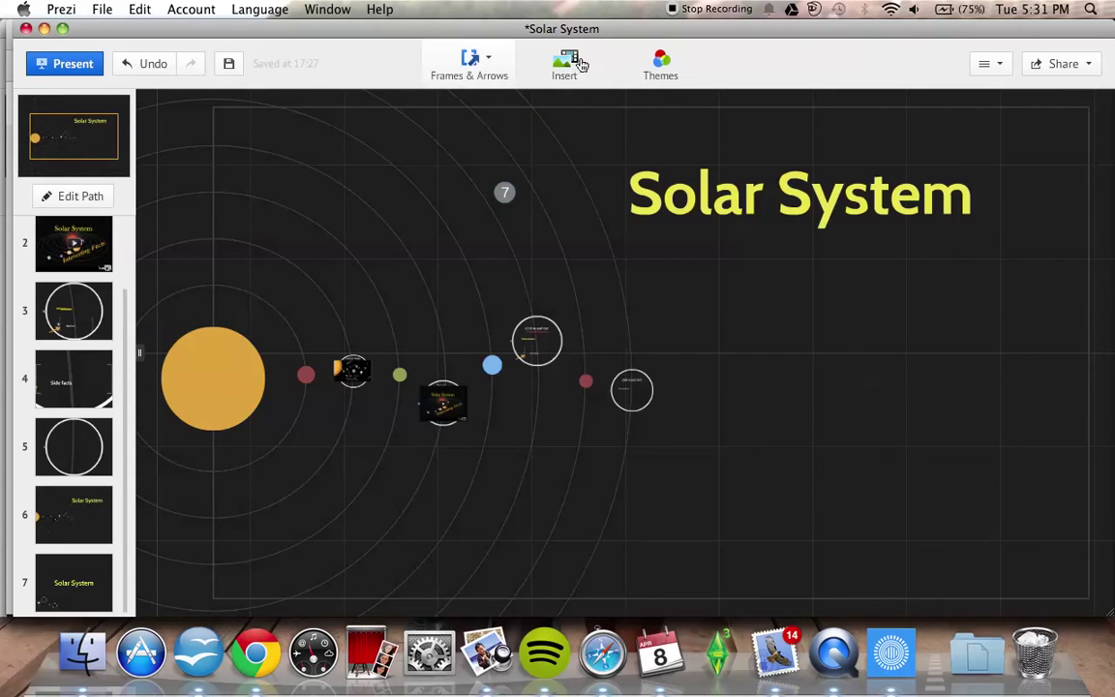
click(635, 68)
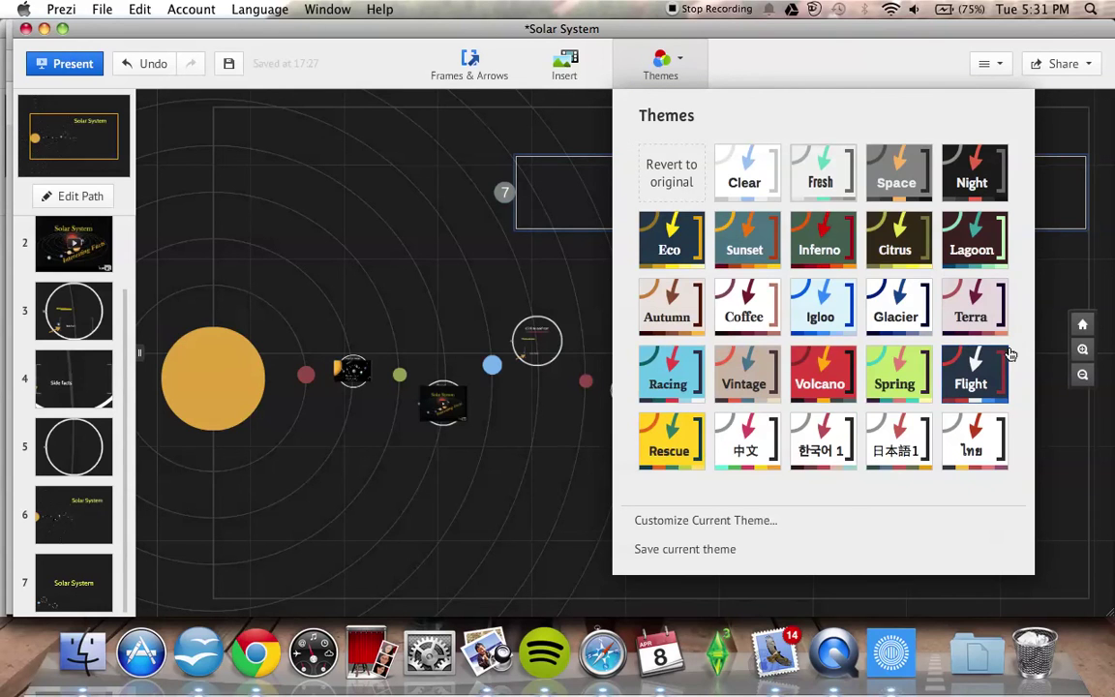
click(664, 53)
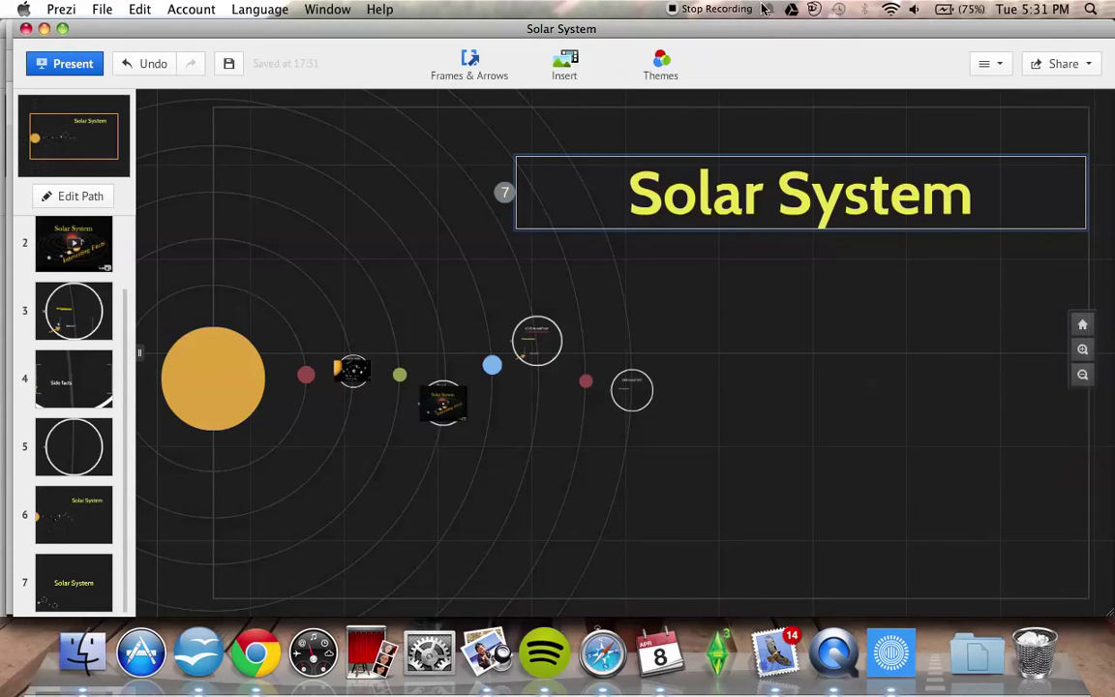